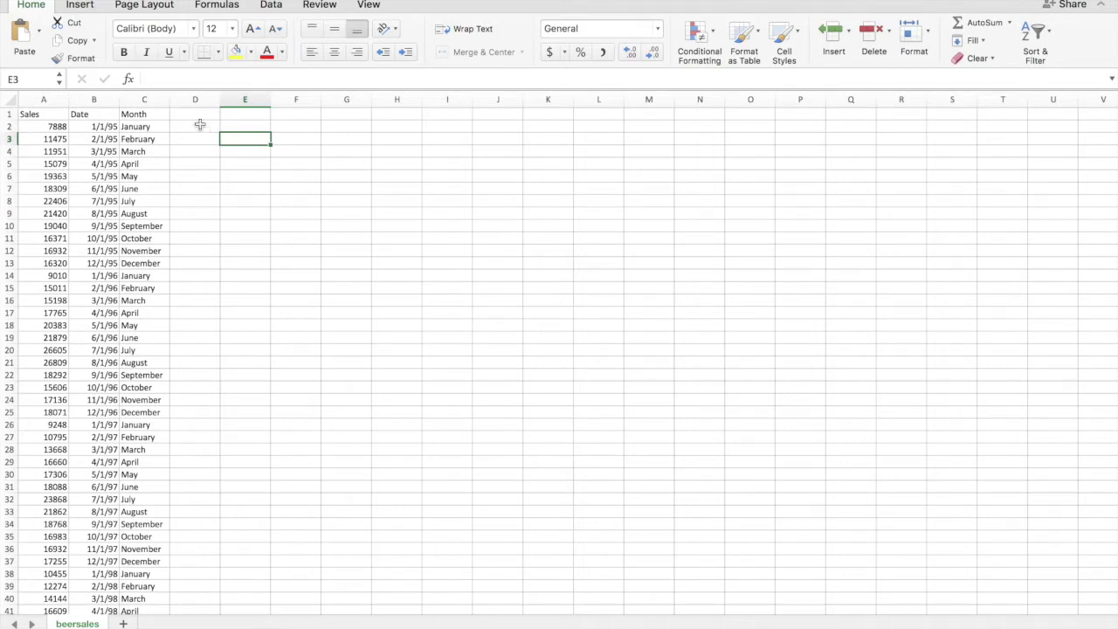
# Look through the Sales, Date and Month columns of the beersales sheet from the first record to the last
pyautogui.click(196, 127)
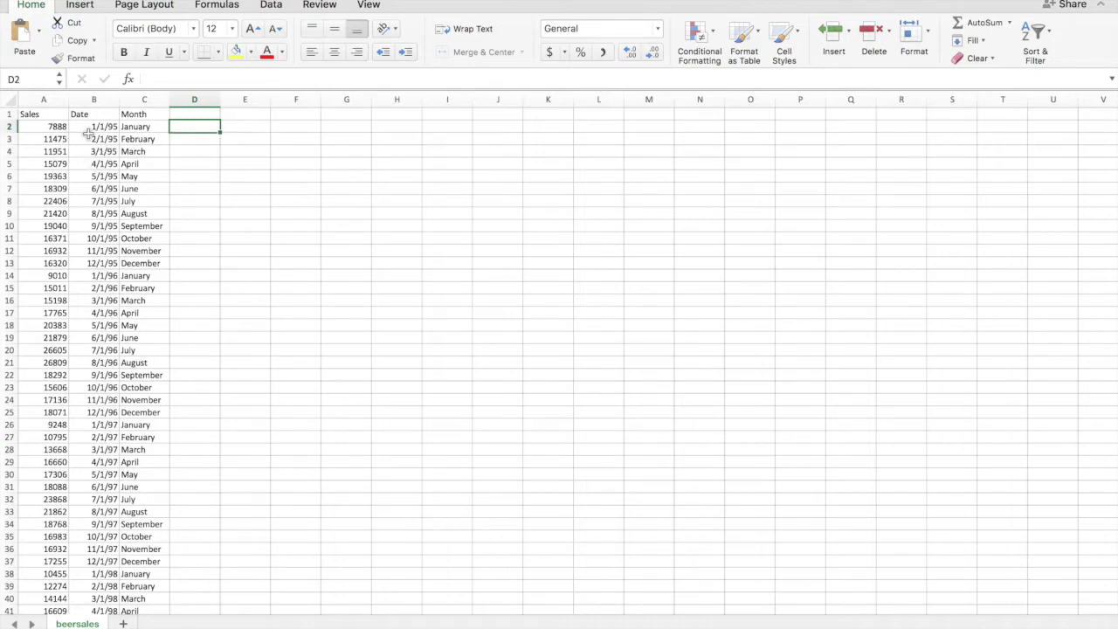
pyautogui.scroll(-20, 214, 209)
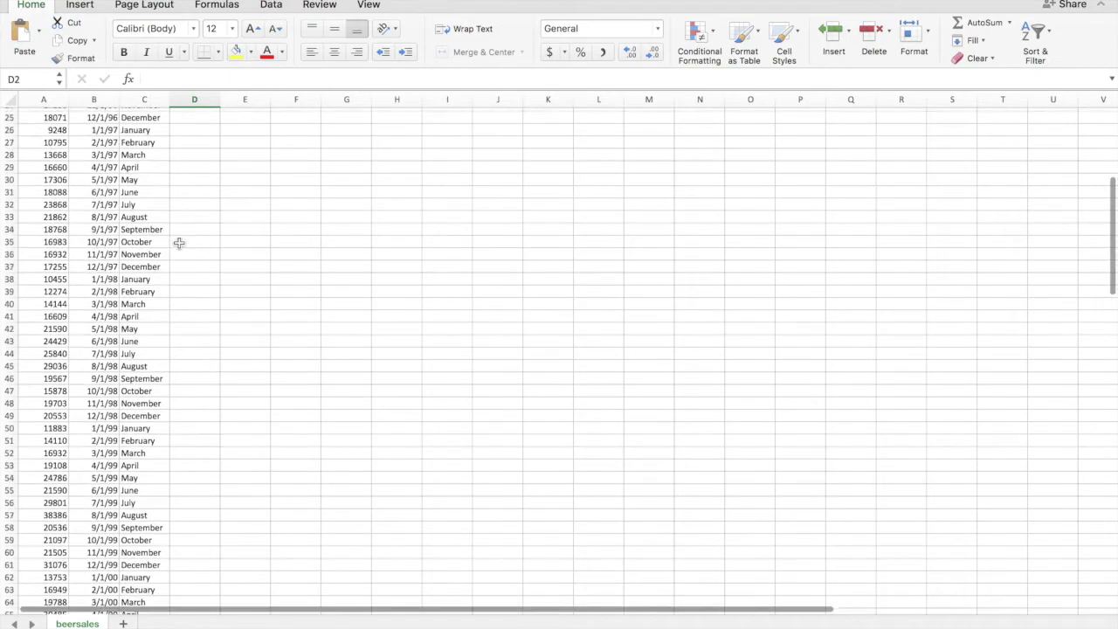
pyautogui.scroll(-11, 179, 243)
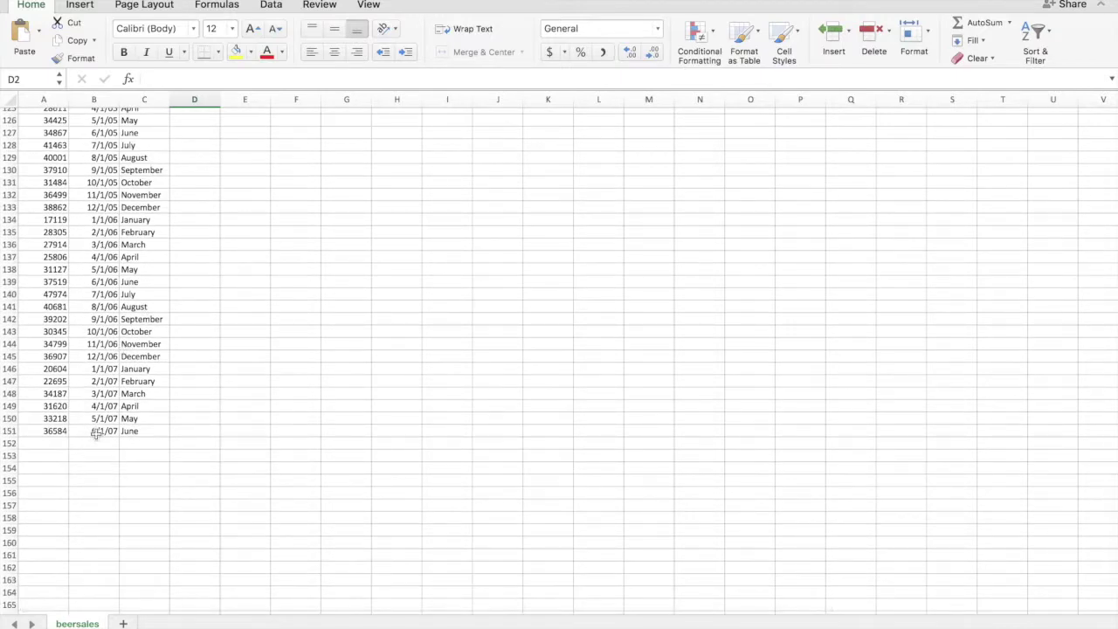
pyautogui.scroll(4, 207, 383)
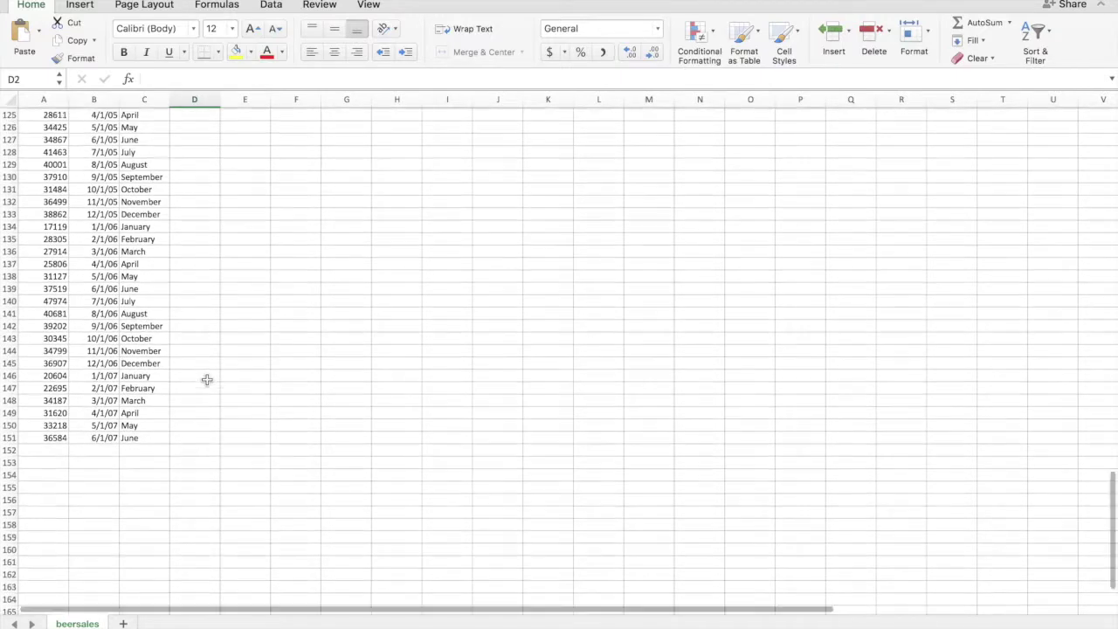
pyautogui.scroll(11, 207, 352)
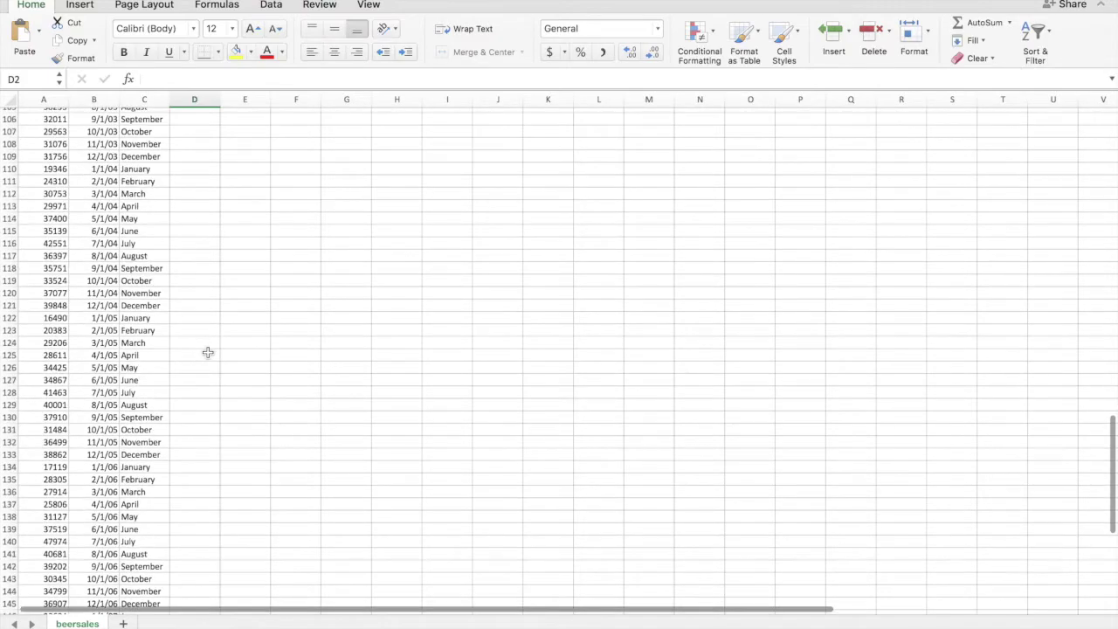
pyautogui.scroll(20, 208, 352)
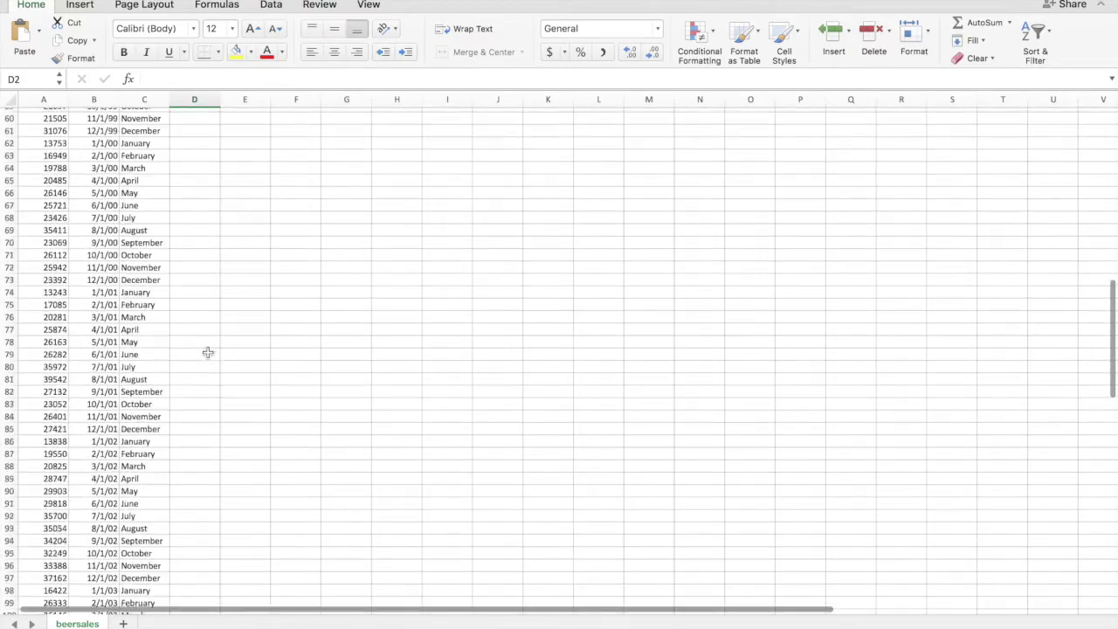
pyautogui.scroll(5, 205, 345)
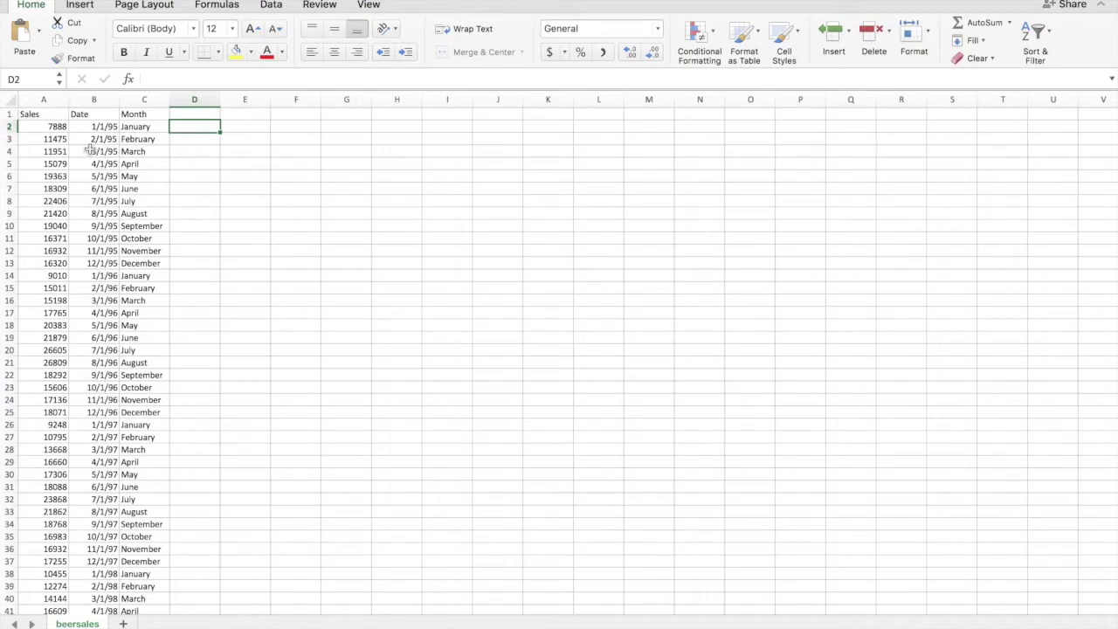
# Switch to Radiant and load beersales.csv as csv data with the default import settings
pyautogui.hotkey('ctrl', 'Up')
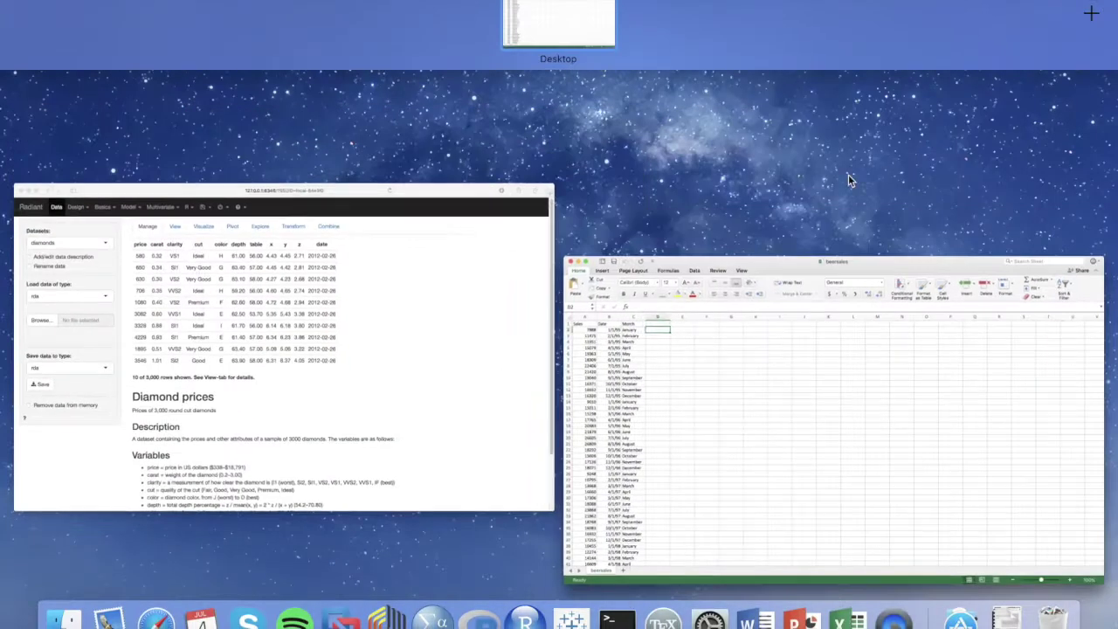
pyautogui.click(428, 282)
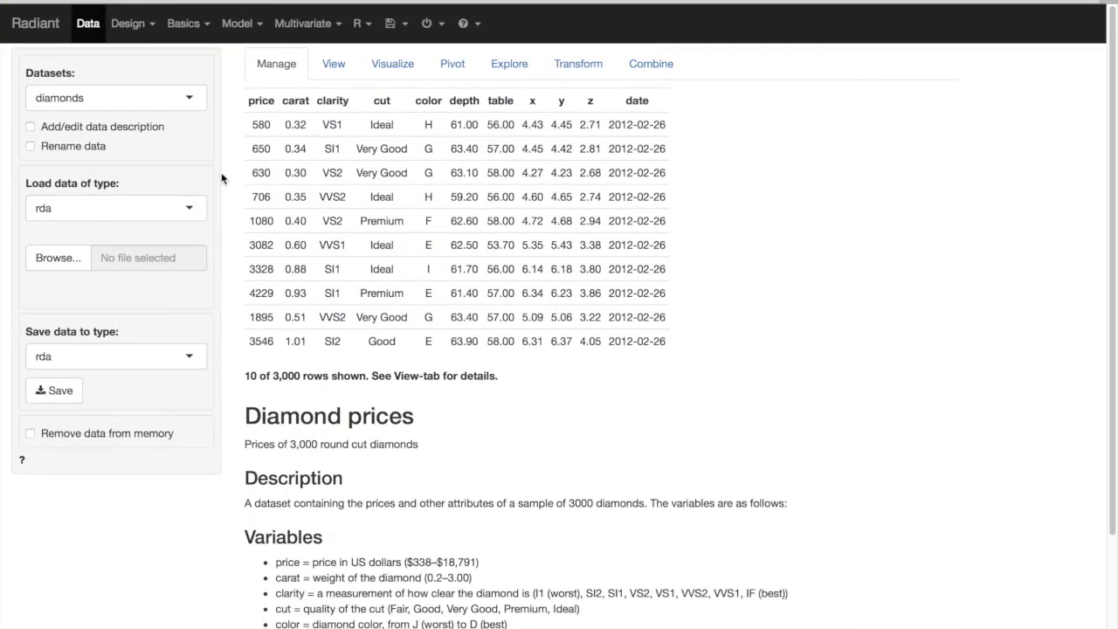
pyautogui.click(191, 211)
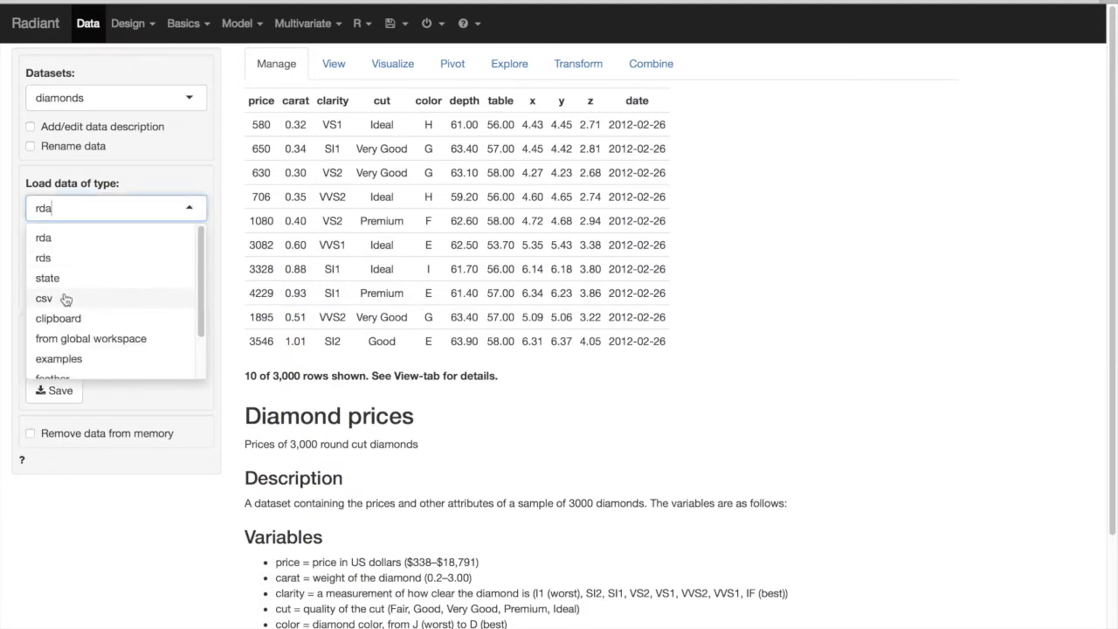
pyautogui.click(42, 299)
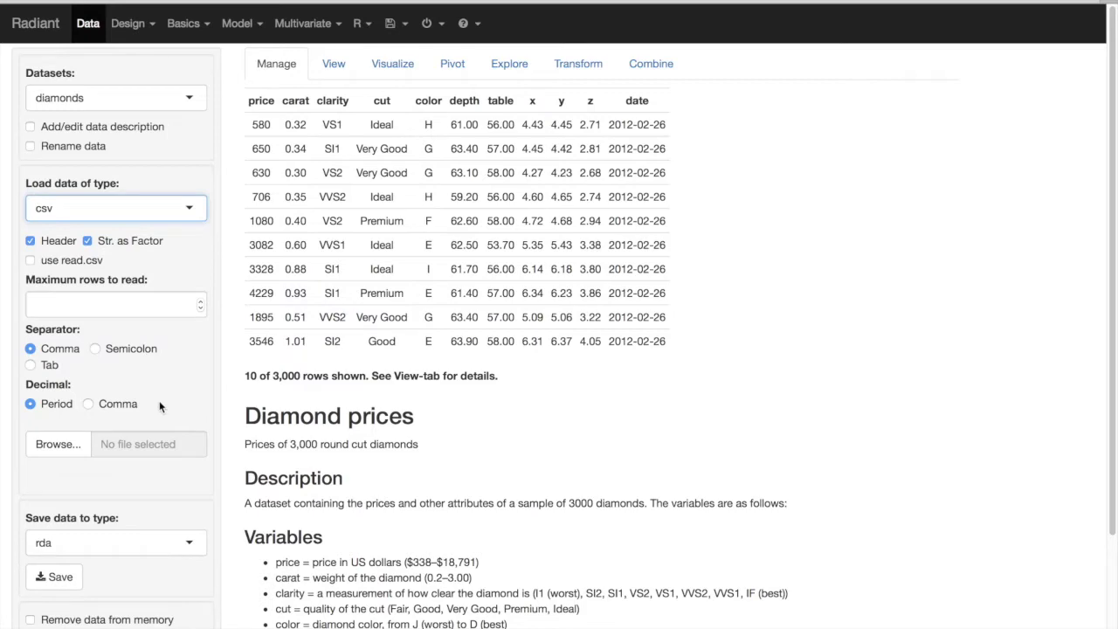
pyautogui.click(57, 444)
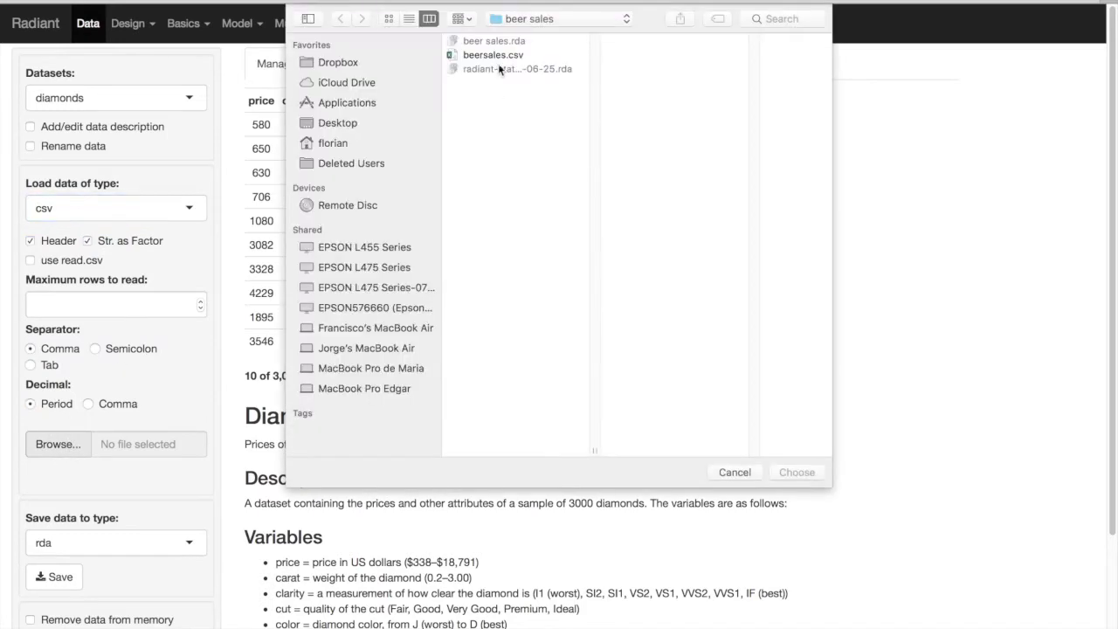
pyautogui.click(494, 55)
pyautogui.click(797, 471)
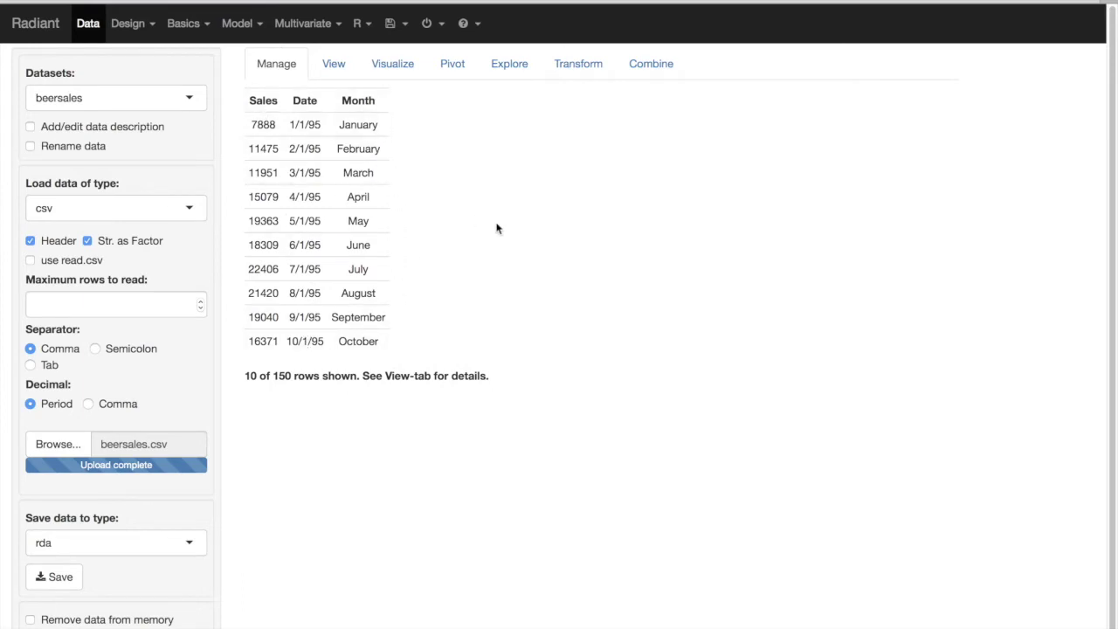
# Examine the loaded beersales data in the manage preview and the full data table view
pyautogui.scroll(-1, 512, 224)
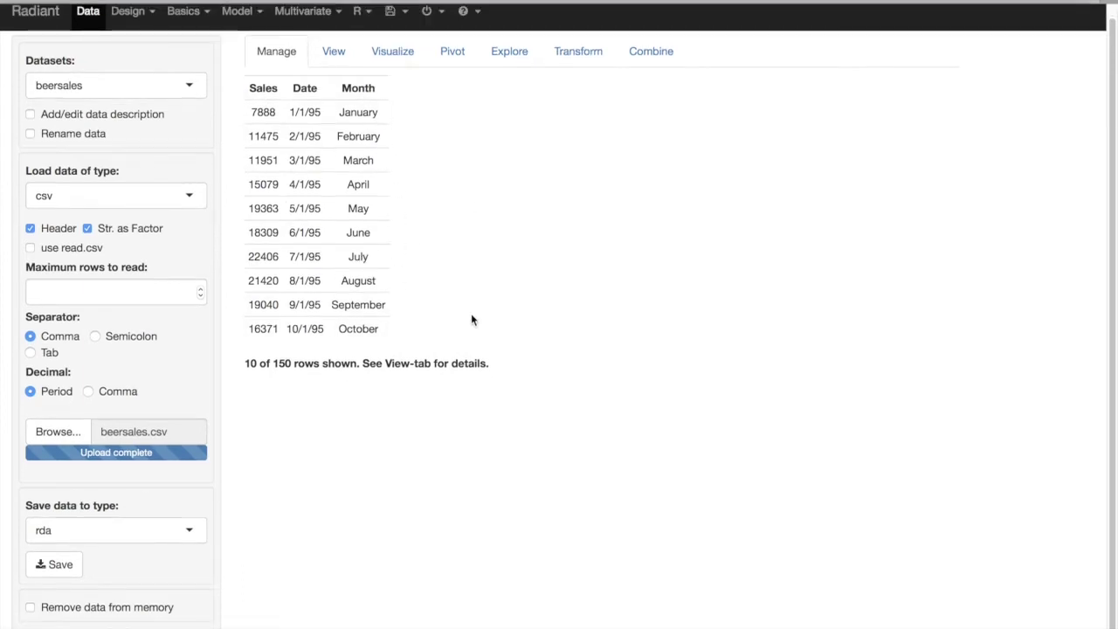
pyautogui.scroll(1, 471, 310)
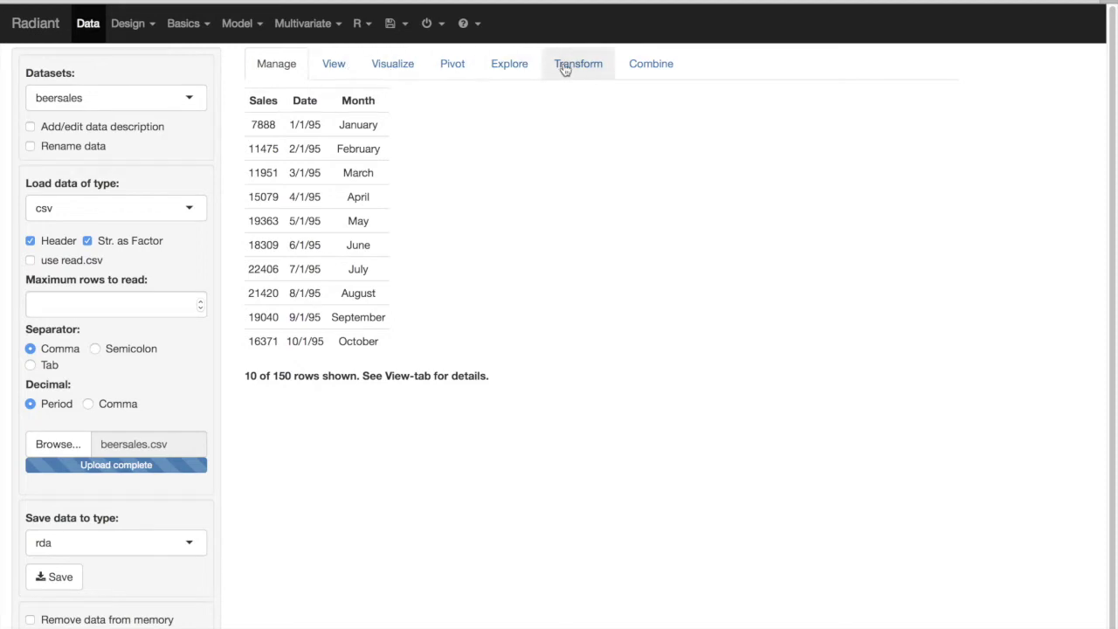
pyautogui.click(345, 76)
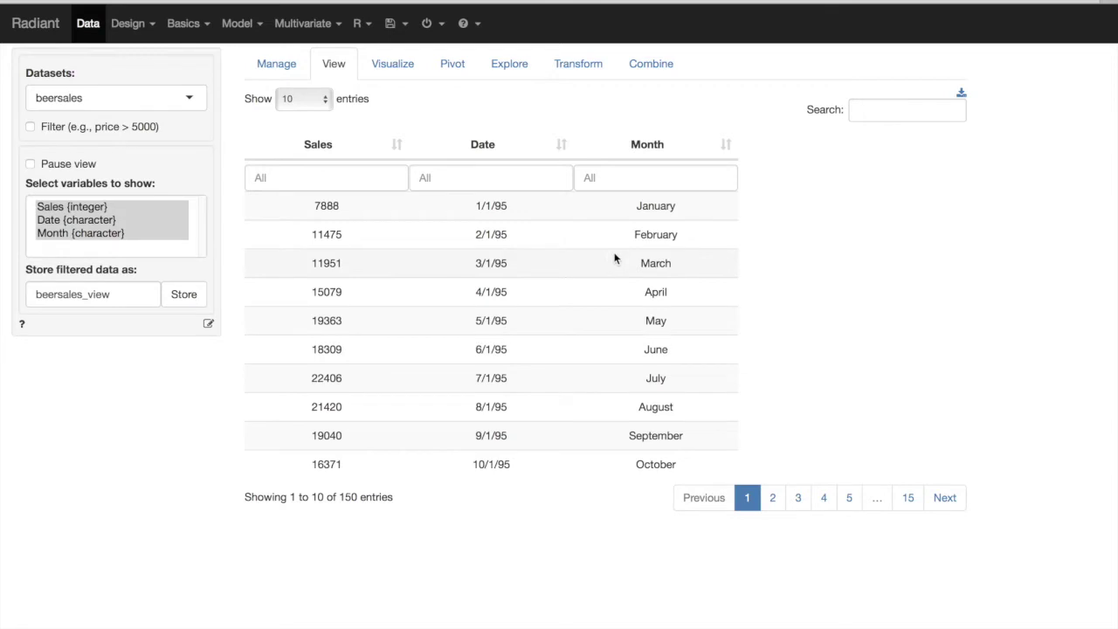
# Transform the Month variable's type to factor and store the change in the beersales dataset
pyautogui.click(576, 69)
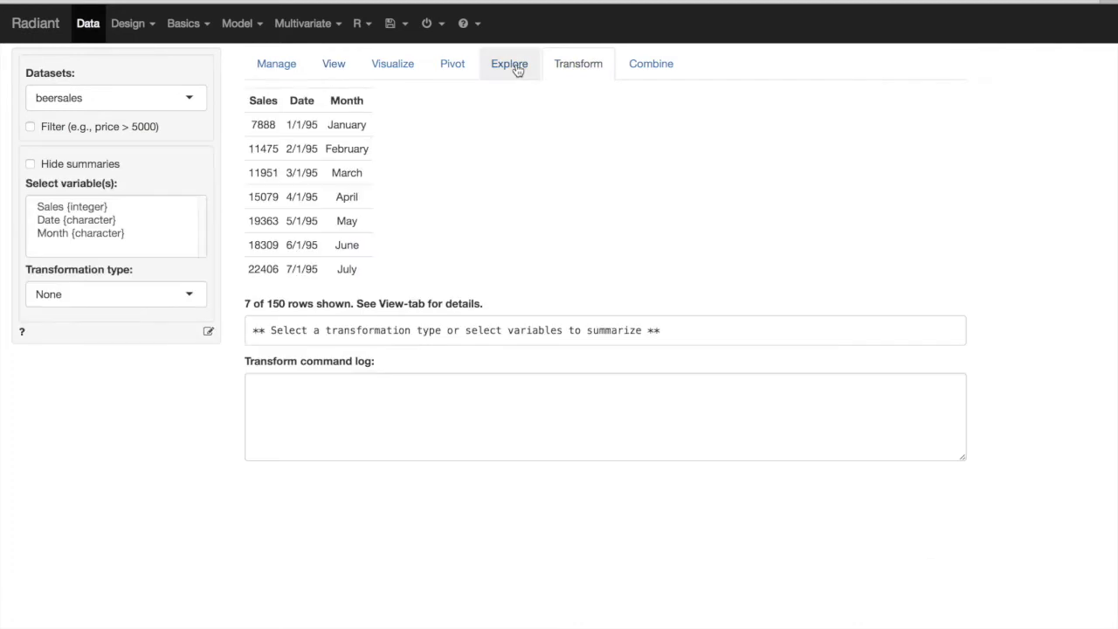
pyautogui.click(135, 234)
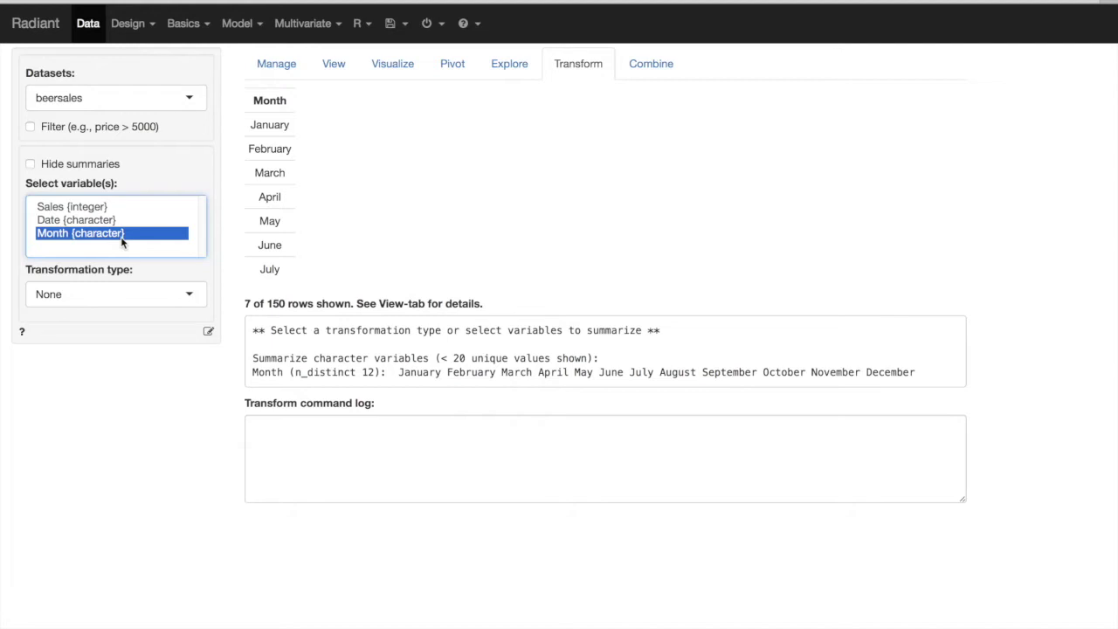
pyautogui.click(190, 301)
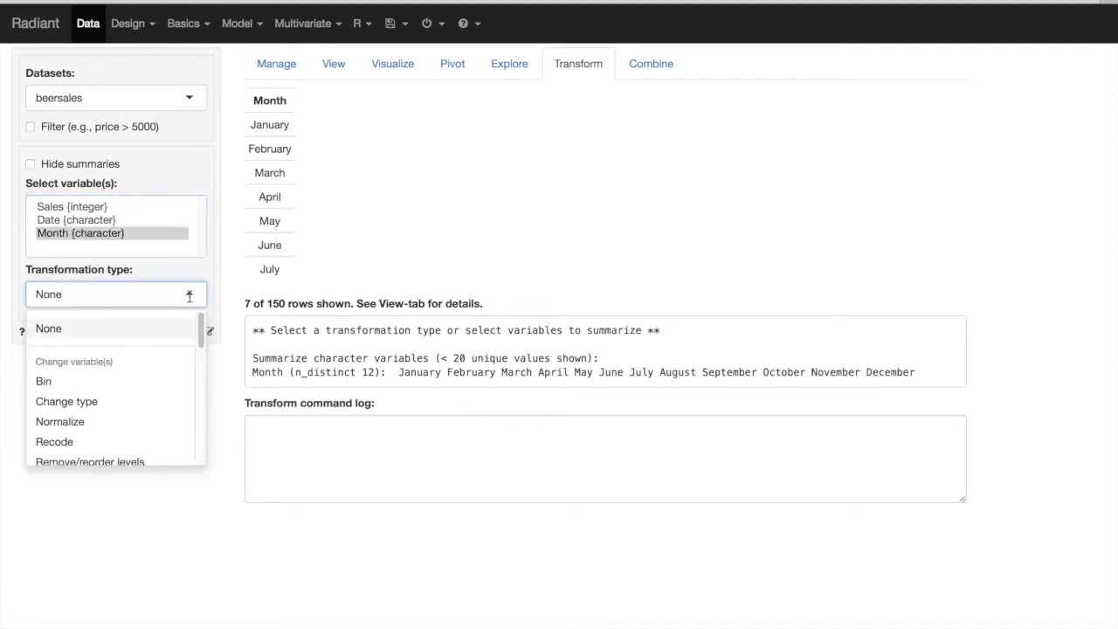
pyautogui.scroll(-1, 105, 400)
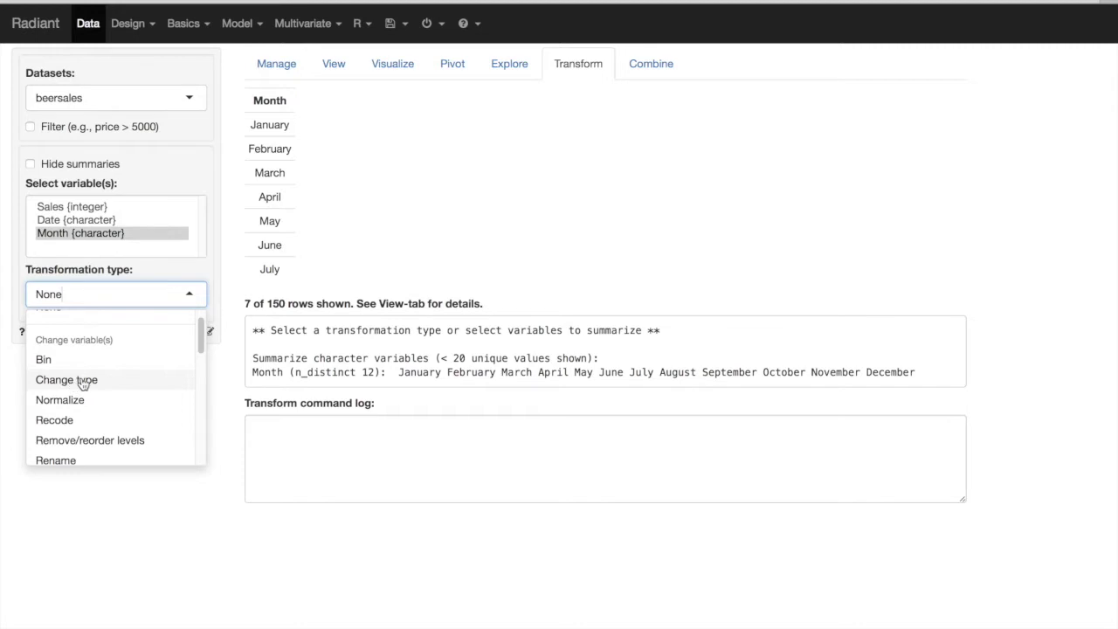
pyautogui.click(81, 381)
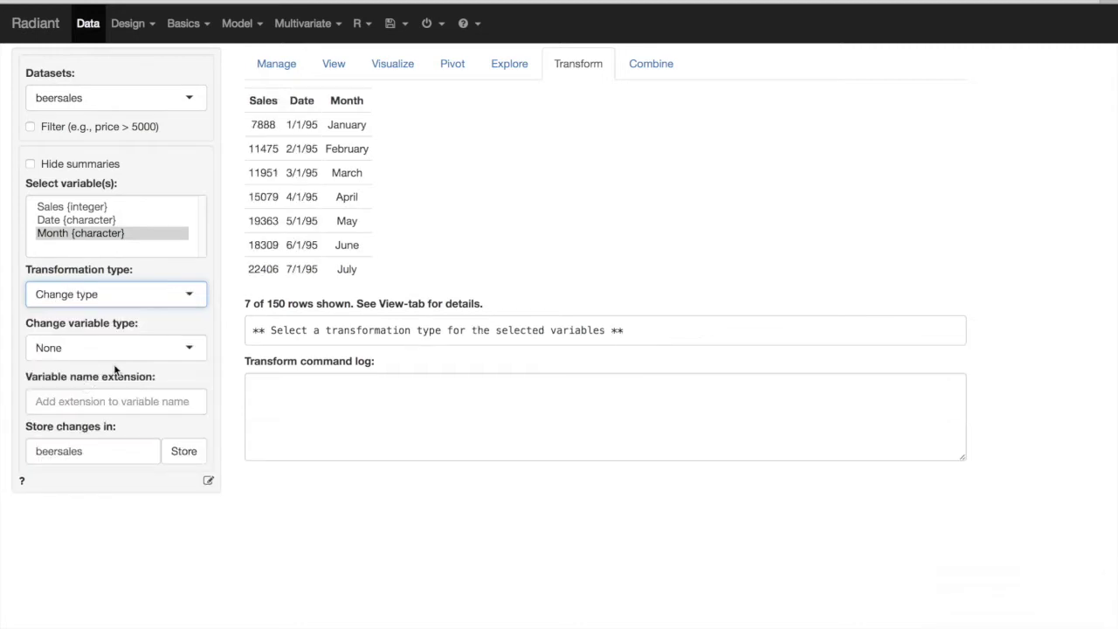
pyautogui.click(187, 348)
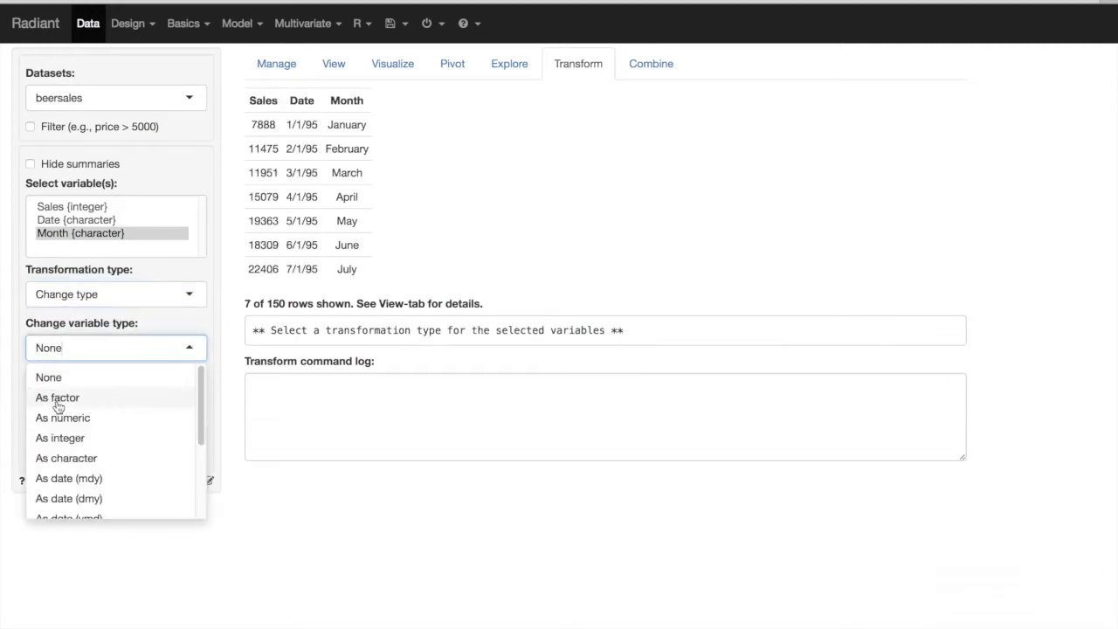
pyautogui.click(64, 404)
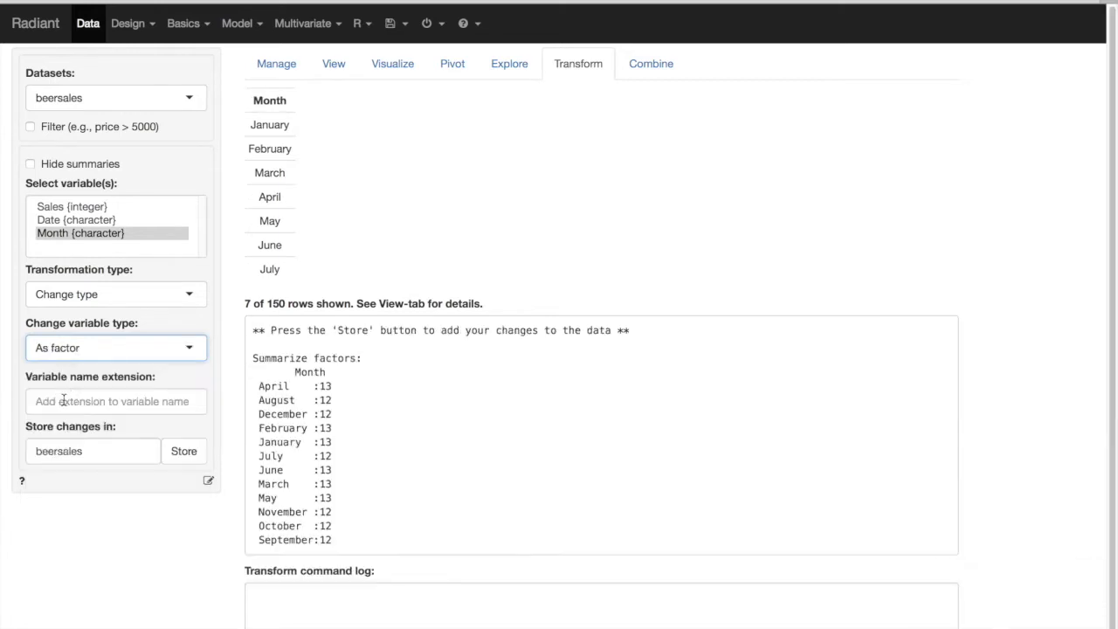
pyautogui.scroll(-1, 229, 367)
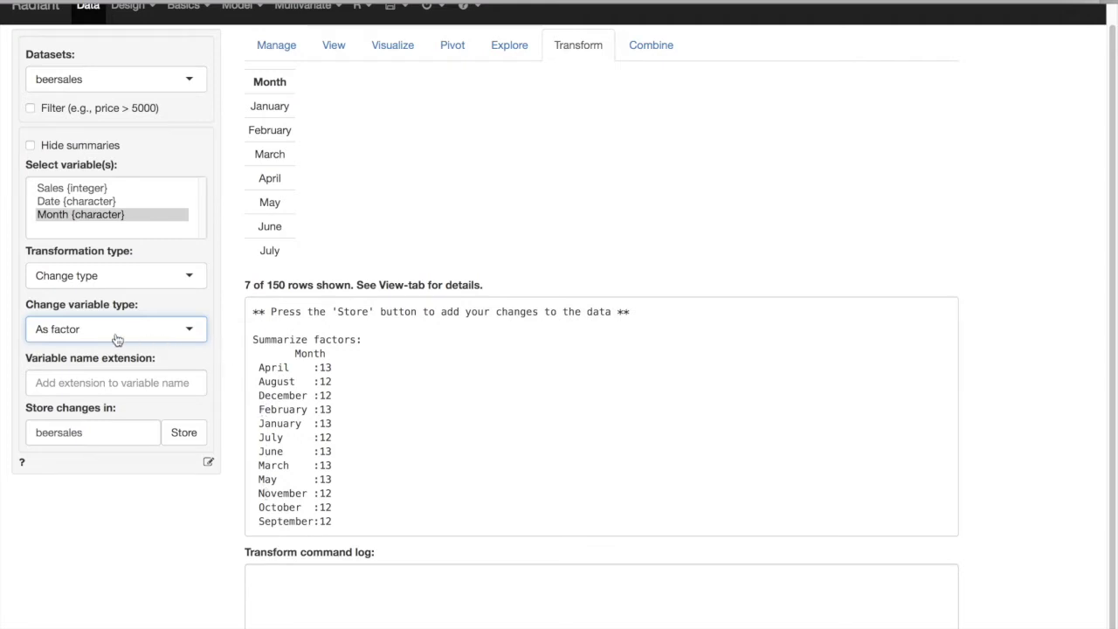
pyautogui.click(183, 433)
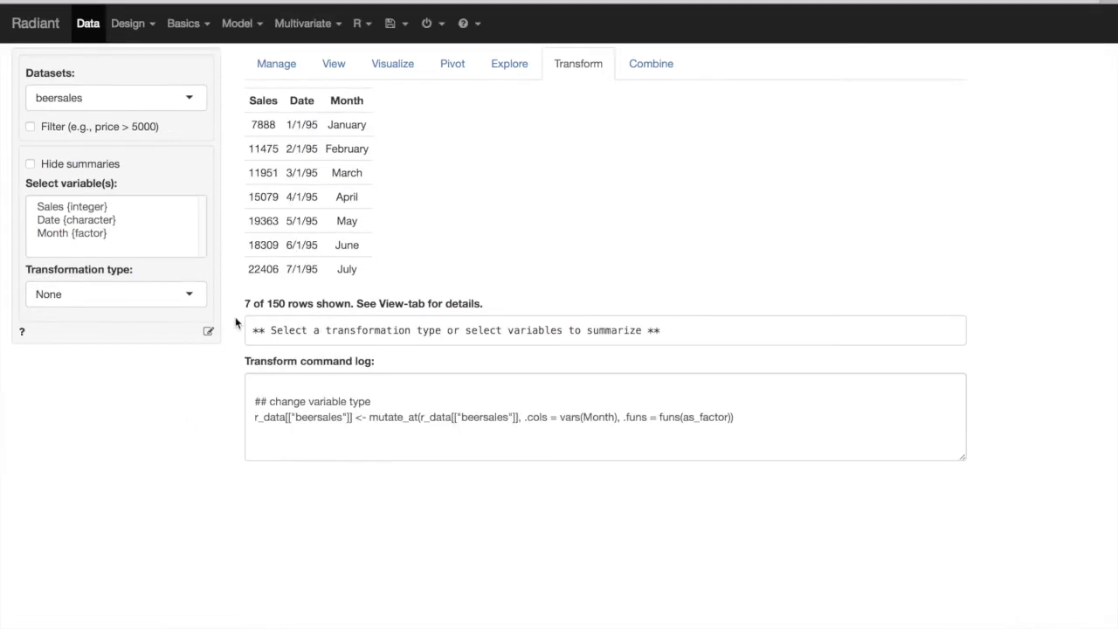
# Reorder the Month factor's levels chronologically from January to December and store the change in beersales
pyautogui.click(122, 234)
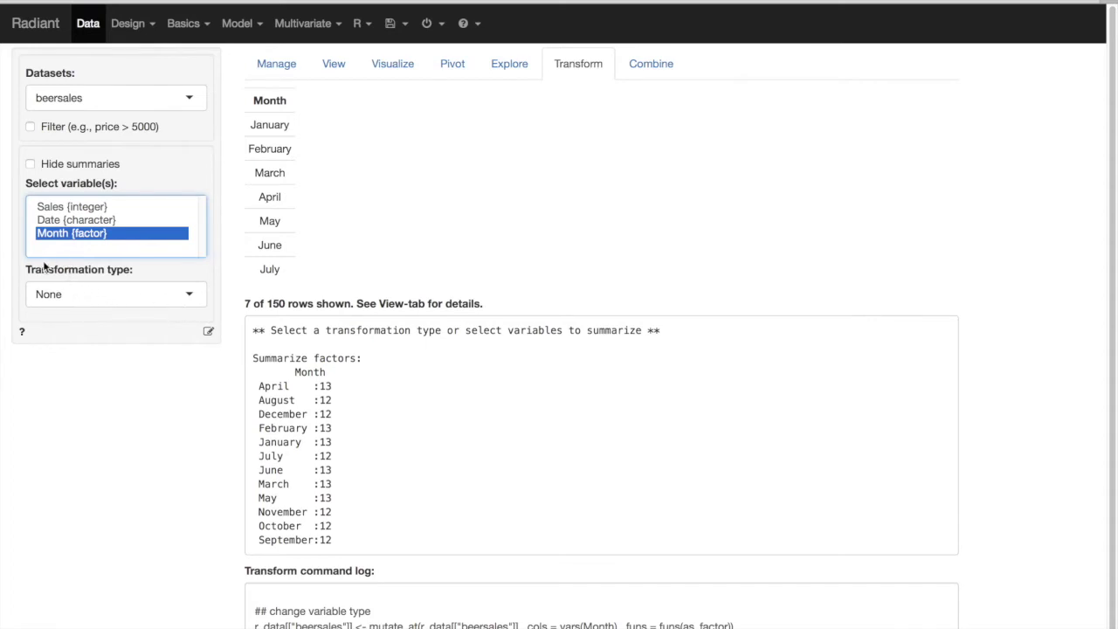
pyautogui.click(188, 295)
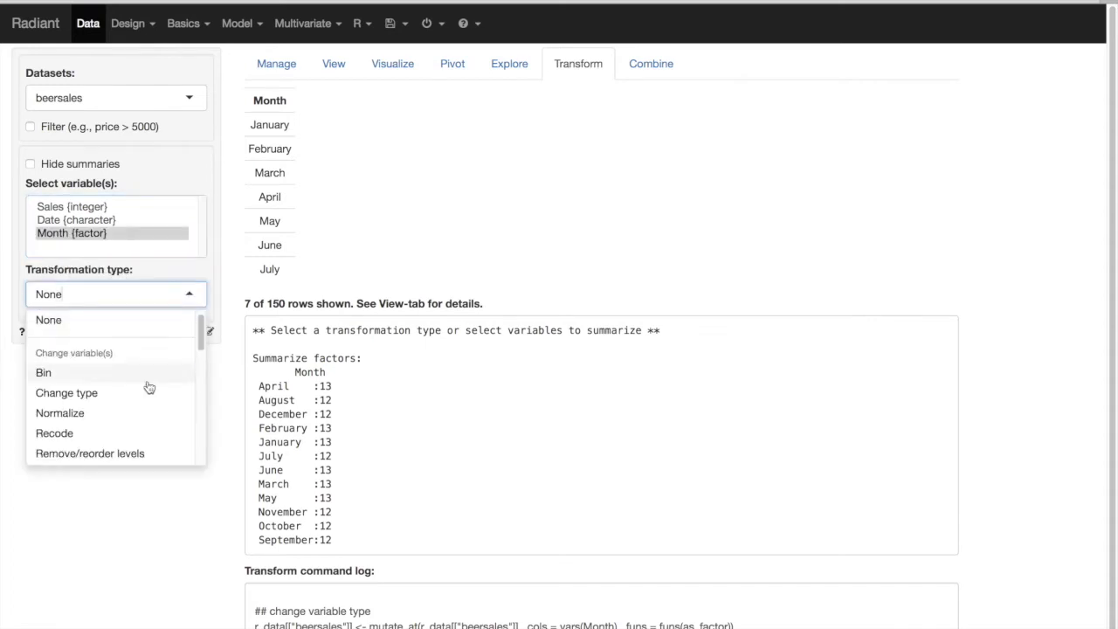
pyautogui.click(129, 460)
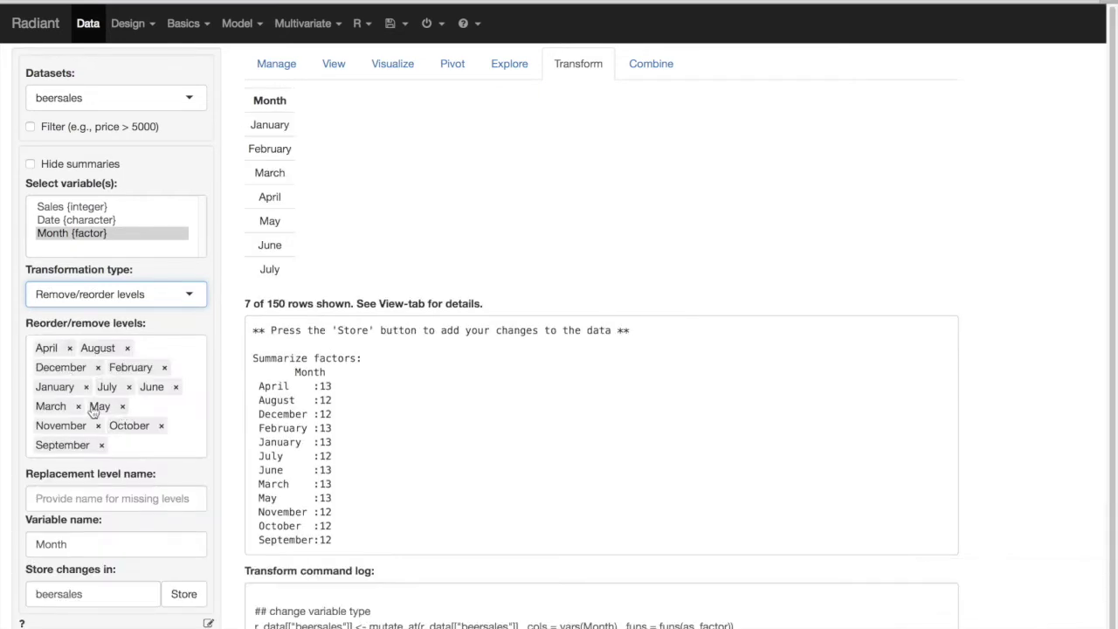
pyautogui.scroll(-1, 177, 411)
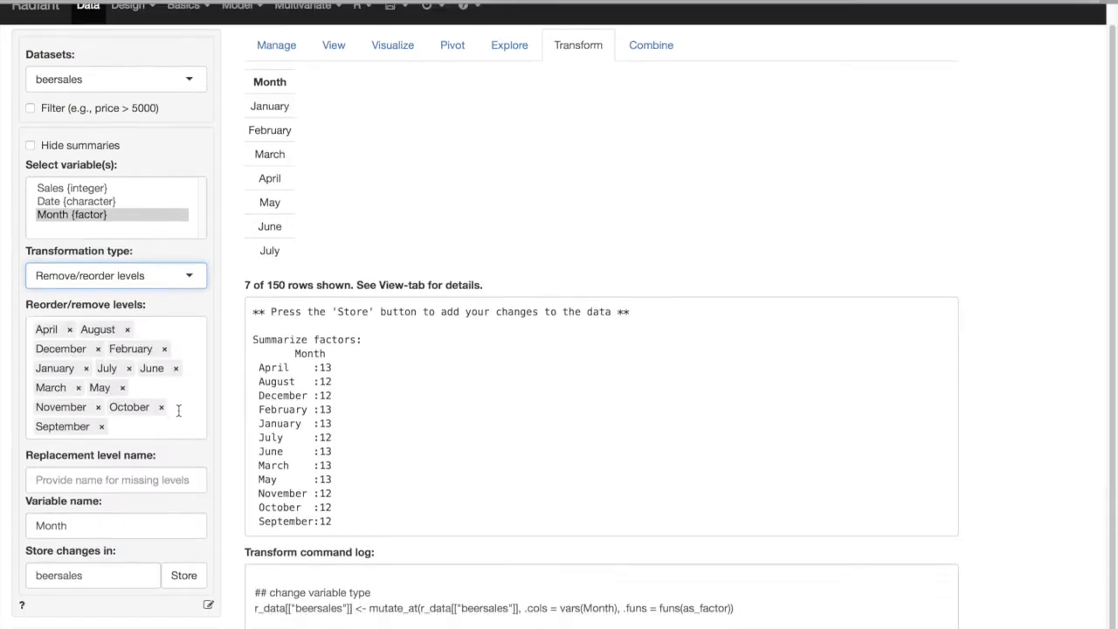
pyautogui.moveTo(61, 372); pyautogui.dragTo(55, 327)
pyautogui.moveTo(129, 349); pyautogui.dragTo(113, 329)
pyautogui.moveTo(71, 380); pyautogui.dragTo(70, 350)
pyautogui.moveTo(44, 387); pyautogui.dragTo(139, 356)
pyautogui.moveTo(90, 387); pyautogui.dragTo(52, 368)
pyautogui.moveTo(118, 387); pyautogui.dragTo(98, 369)
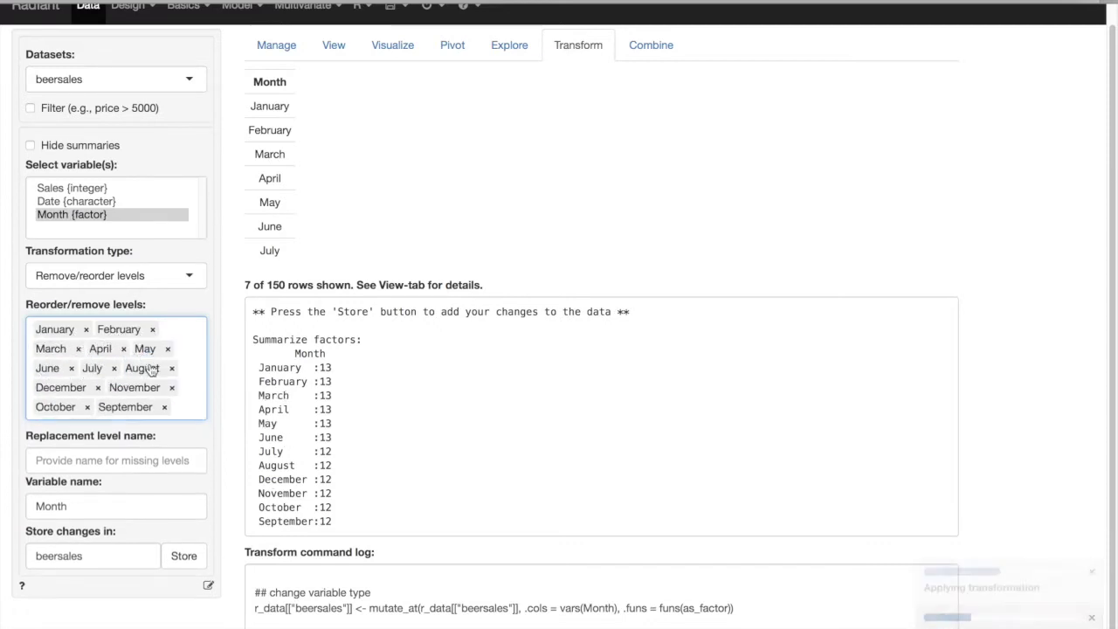
pyautogui.moveTo(140, 407); pyautogui.dragTo(192, 412)
pyautogui.moveTo(137, 387); pyautogui.dragTo(177, 408)
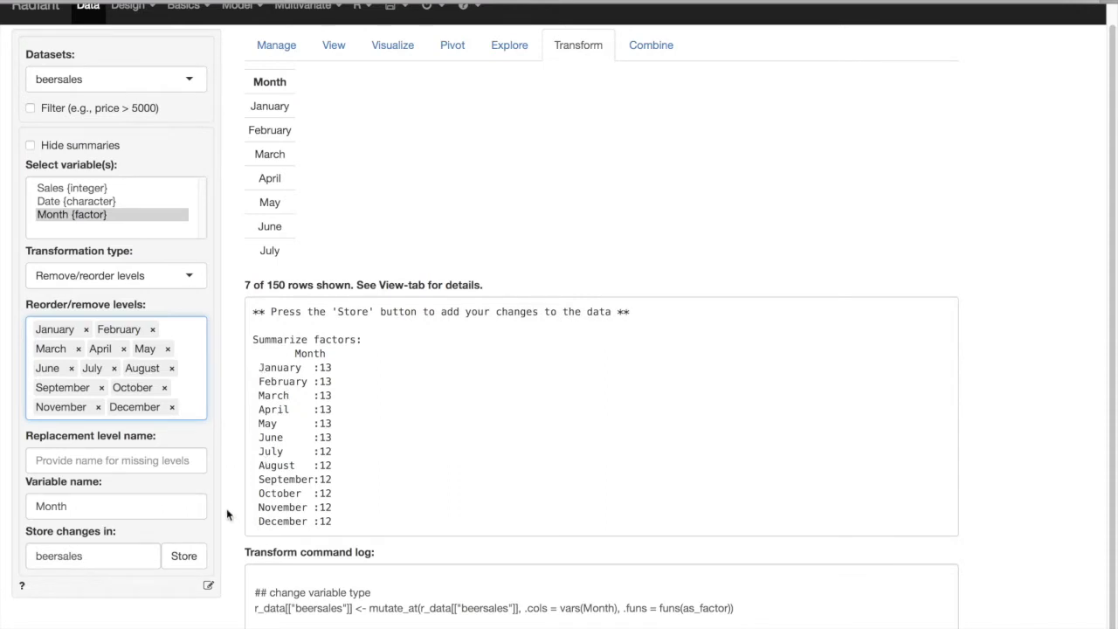
pyautogui.click(185, 556)
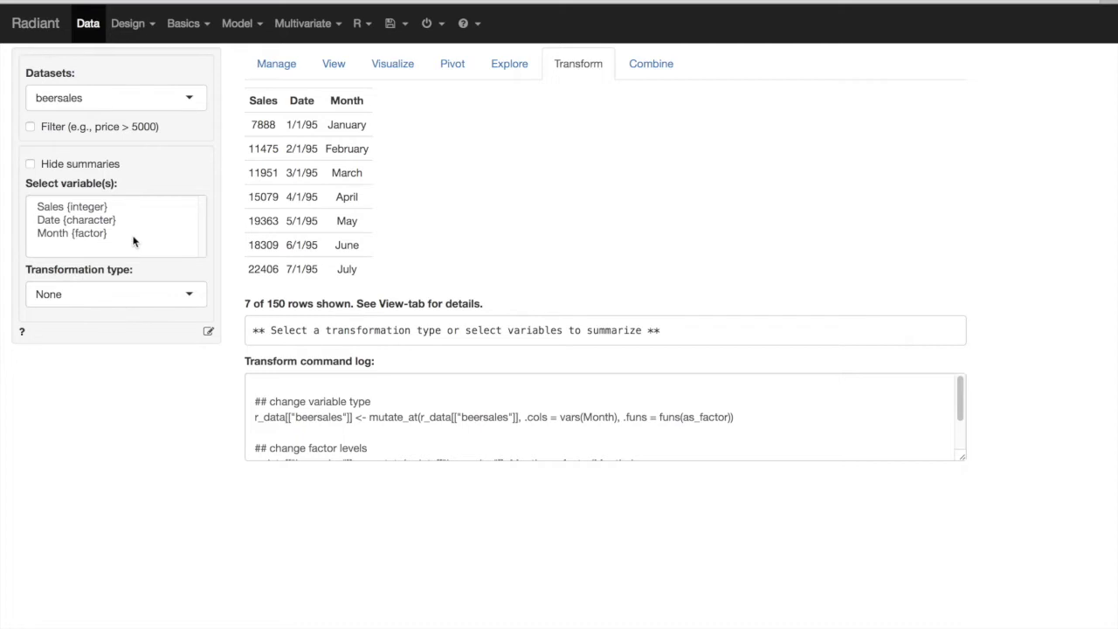
# Change the Date variable's type to date (mdy) and store the change in the beersales dataset
pyautogui.click(78, 221)
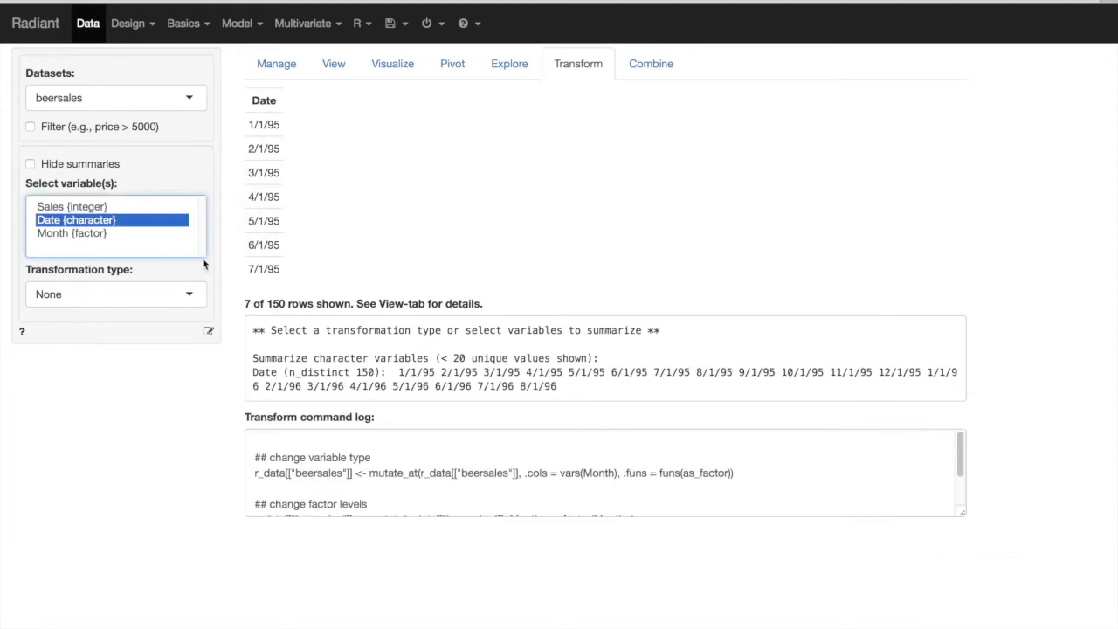
pyautogui.click(191, 297)
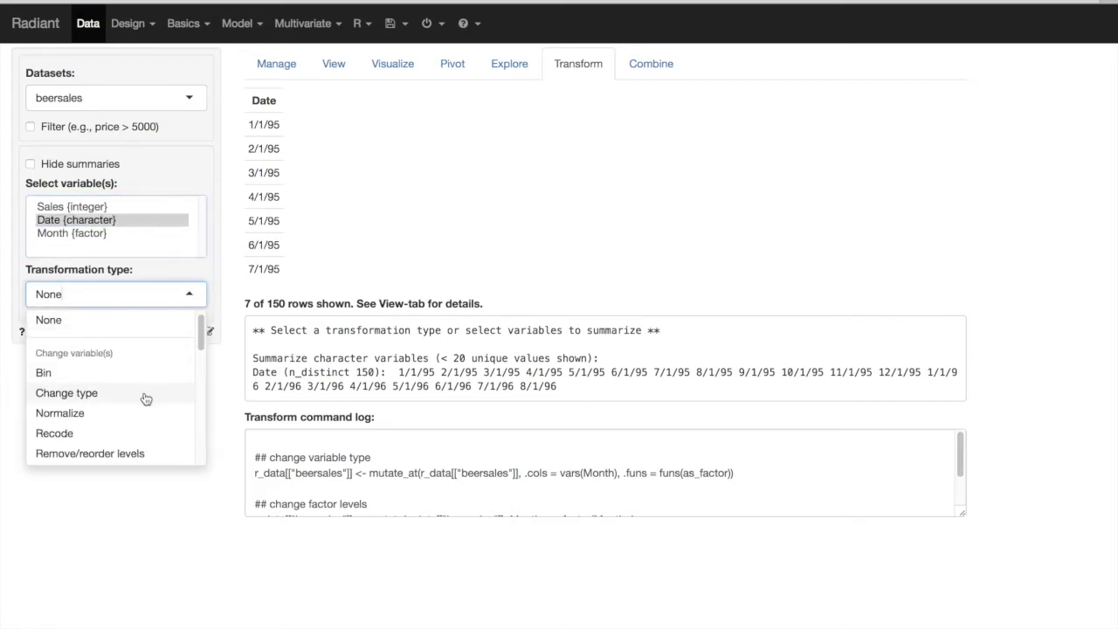
pyautogui.scroll(-1, 138, 405)
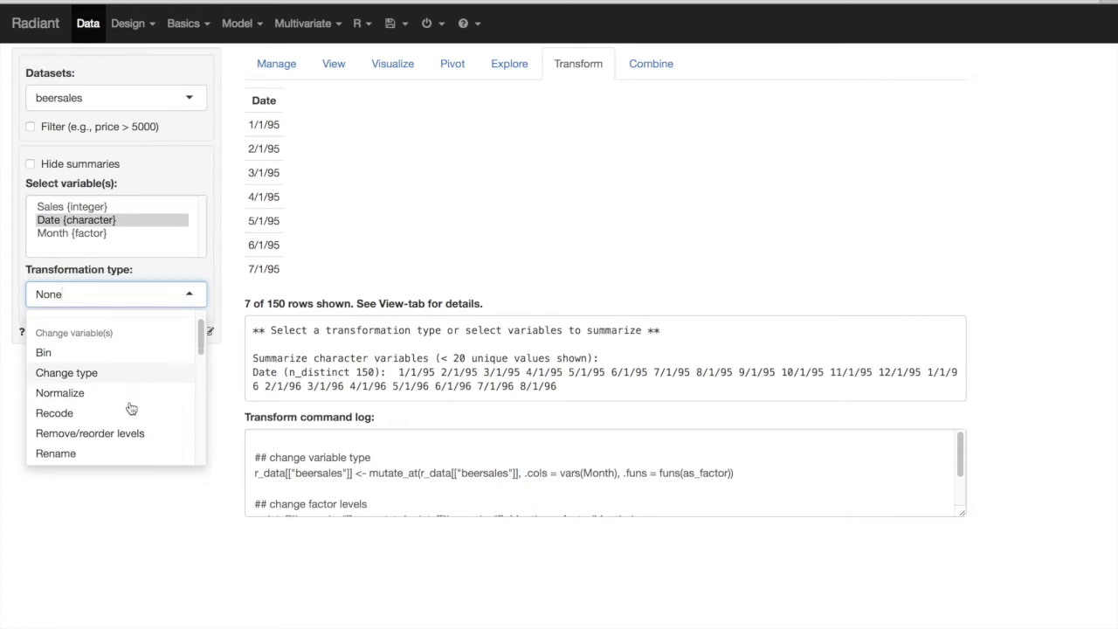
pyautogui.scroll(-1, 140, 400)
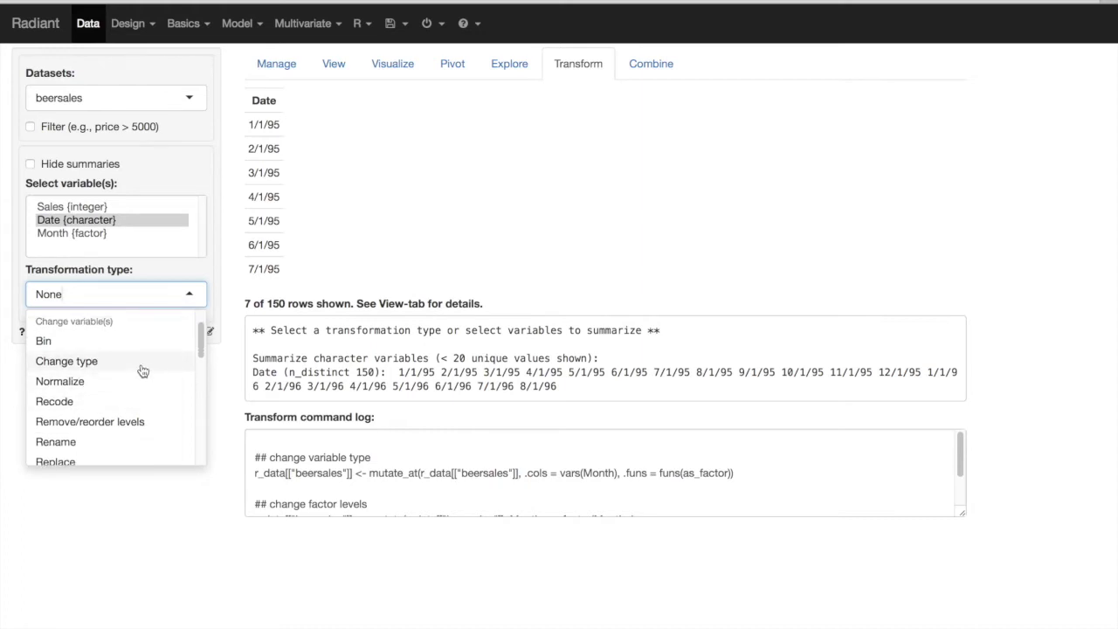
pyautogui.click(77, 368)
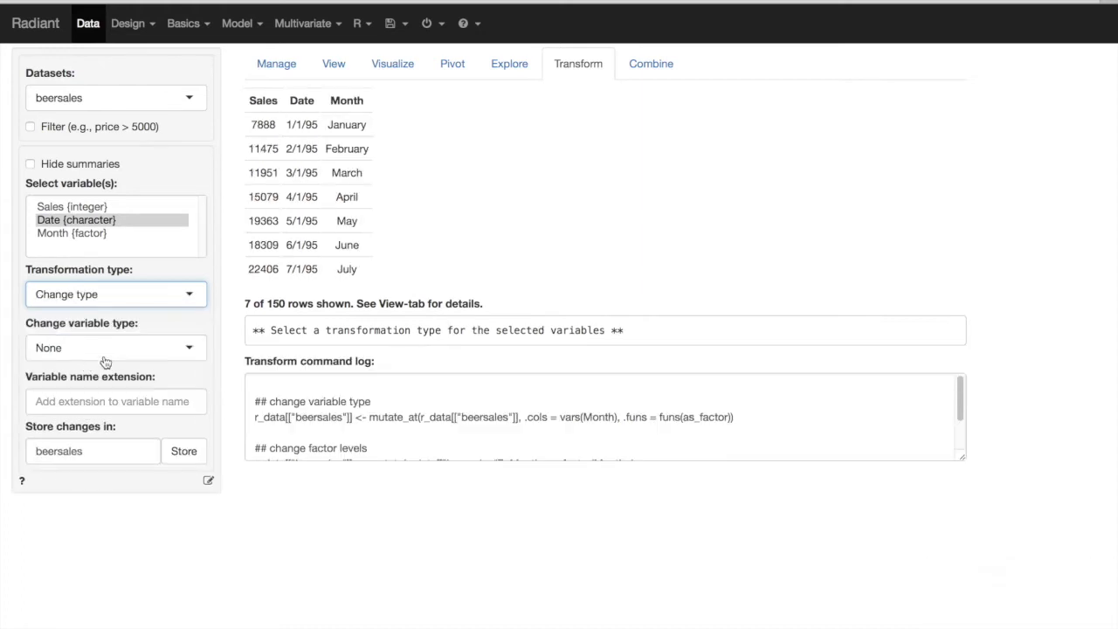
pyautogui.click(190, 348)
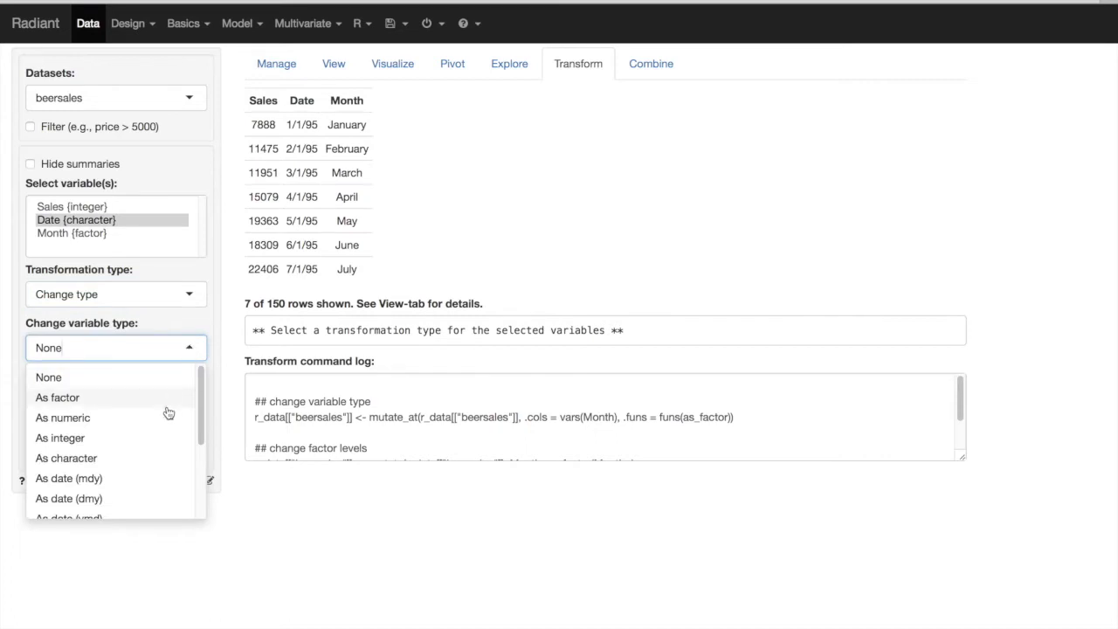
pyautogui.scroll(-1, 163, 411)
pyautogui.scroll(-2, 162, 422)
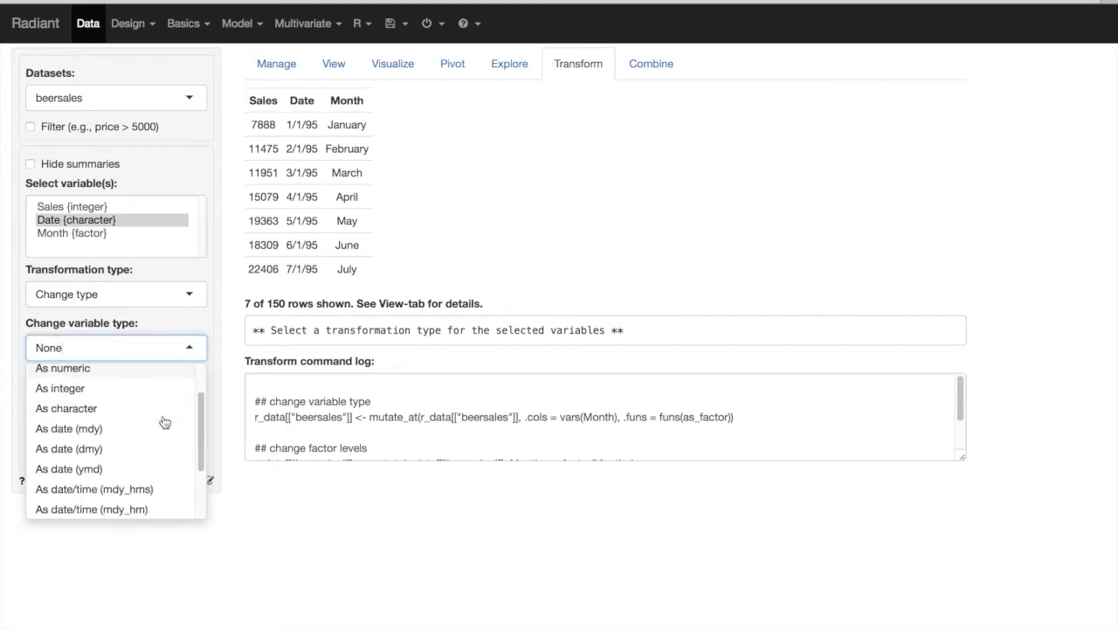
pyautogui.scroll(-1, 162, 431)
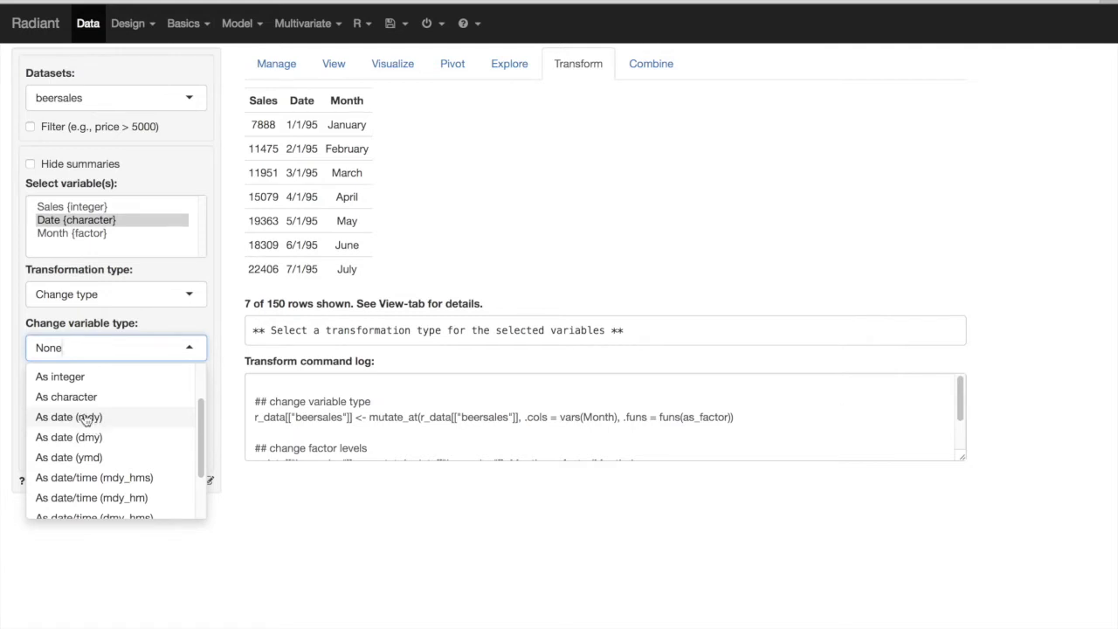
pyautogui.click(86, 418)
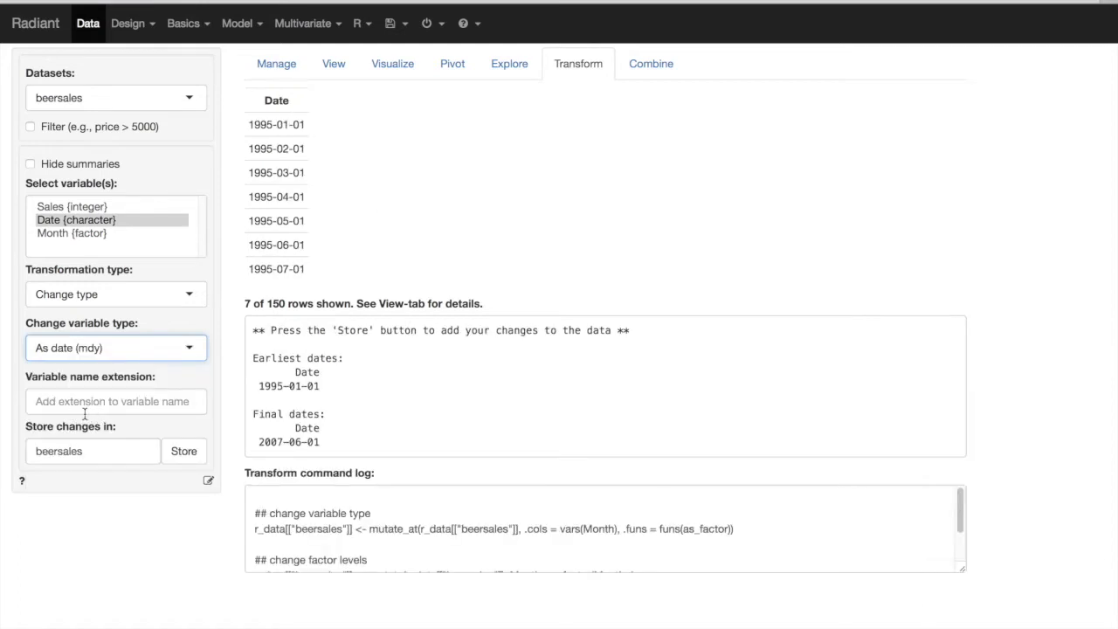
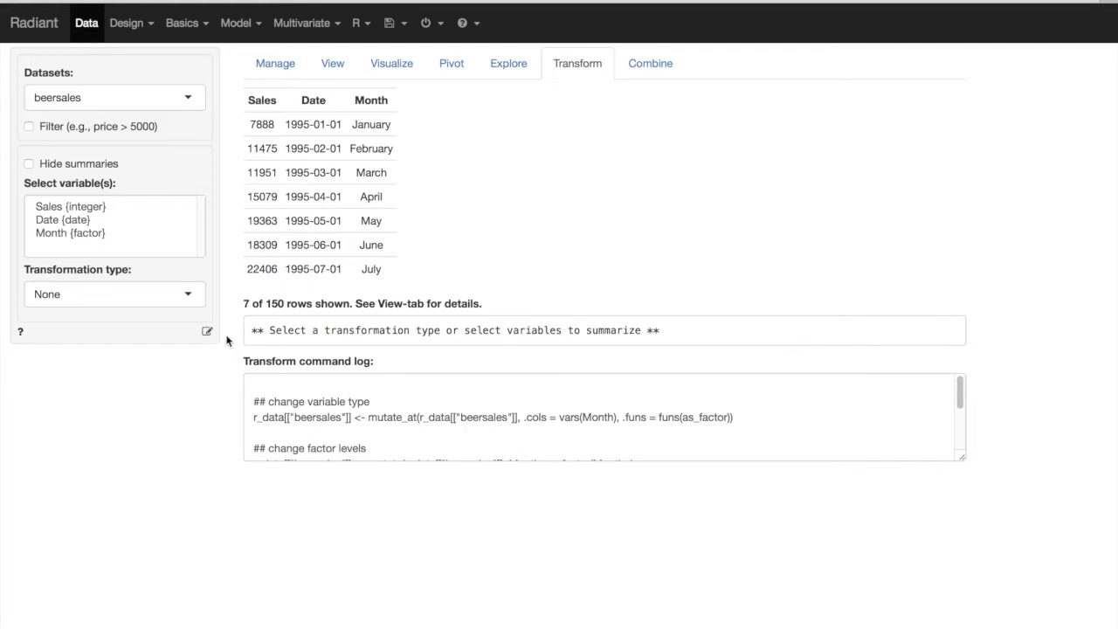
# Create a new variable with the formula time = 1:150 and store it in the beersales dataset
pyautogui.click(190, 297)
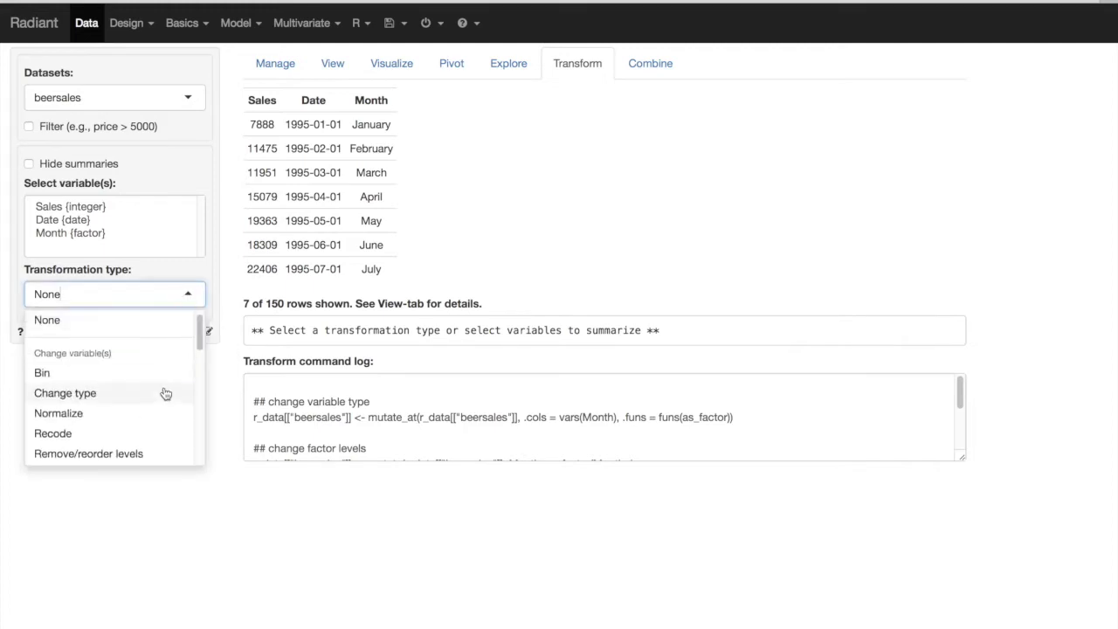
pyautogui.scroll(-3, 166, 391)
pyautogui.scroll(-1, 161, 393)
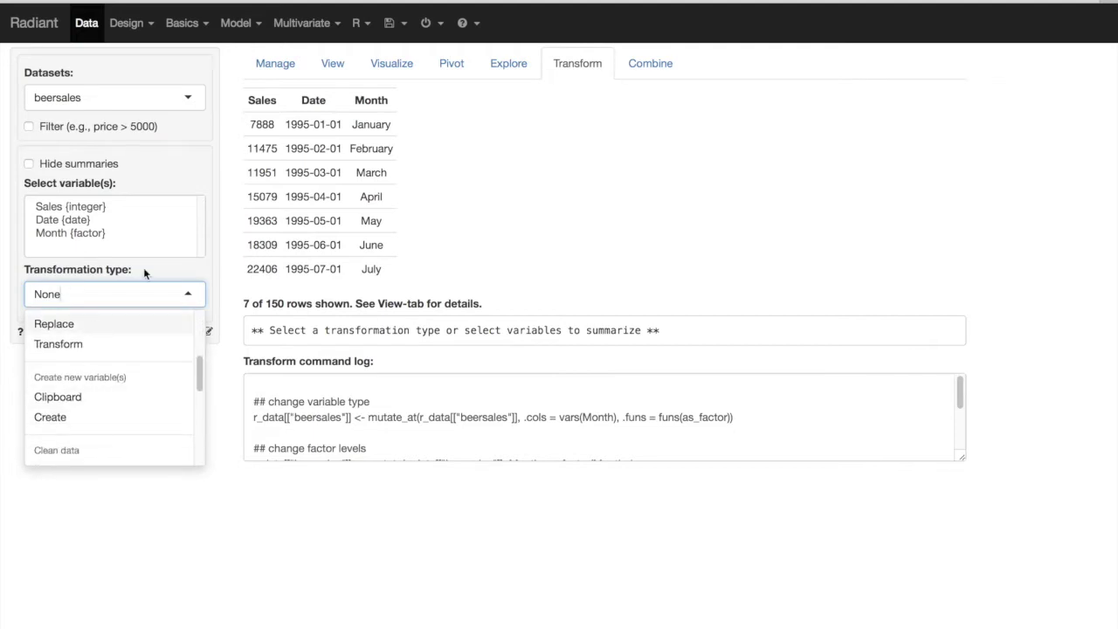
pyautogui.click(67, 417)
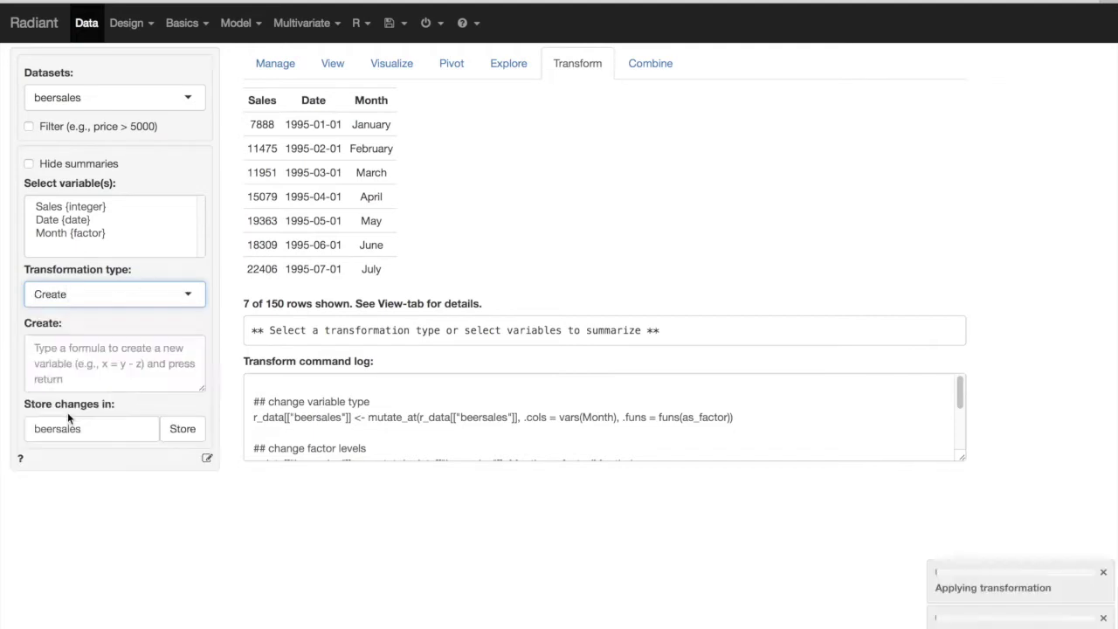
pyautogui.click(124, 355)
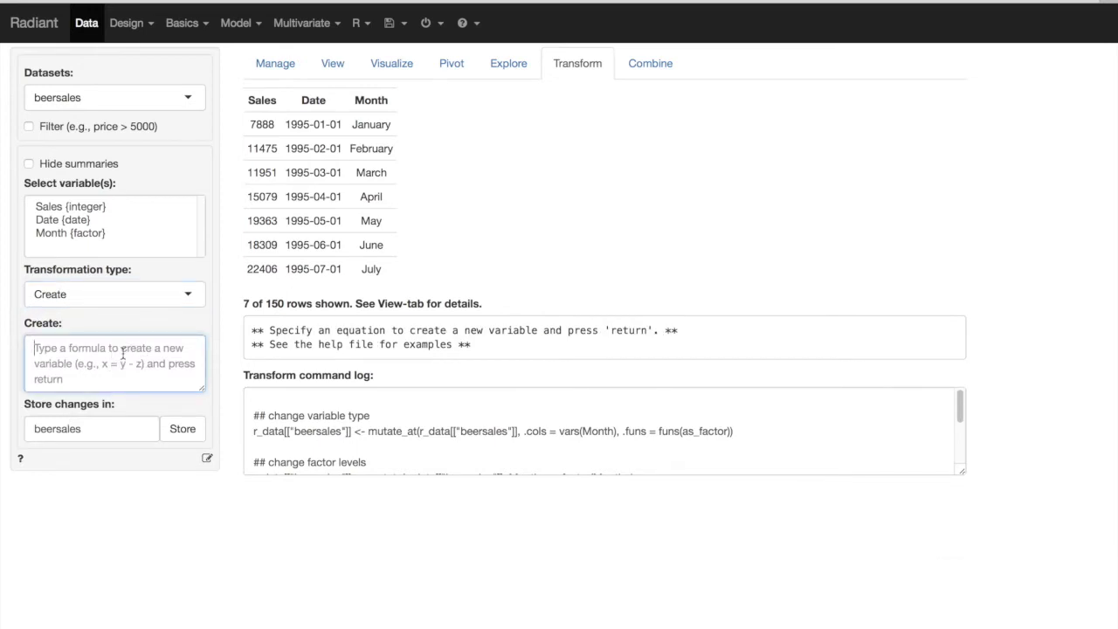
pyautogui.write('time = ')
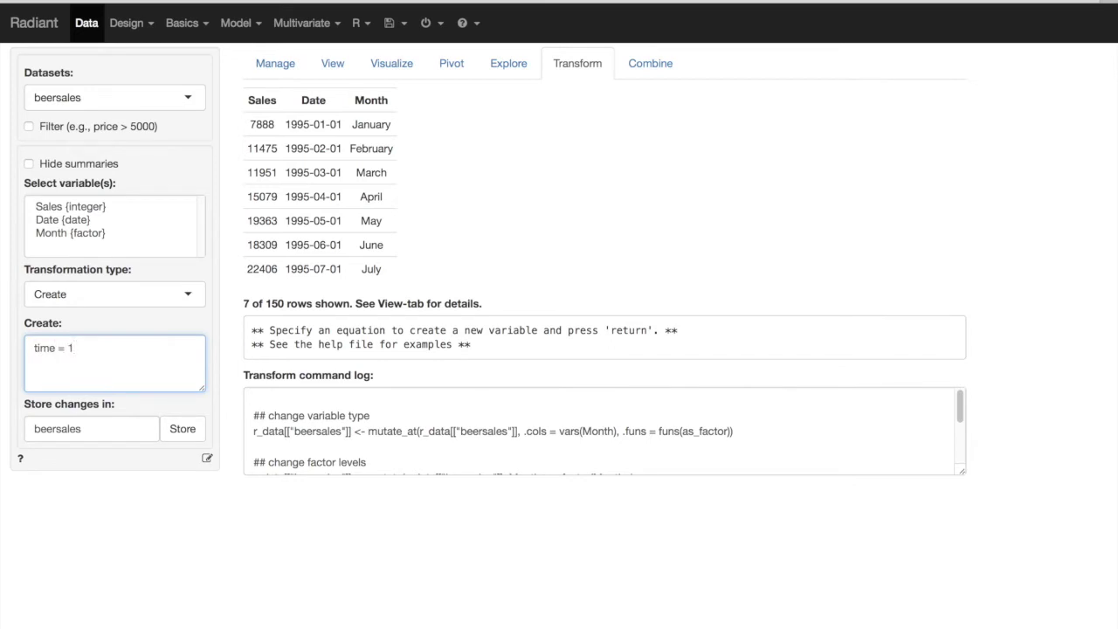
pyautogui.write('1:150')
pyautogui.moveTo(69, 348); pyautogui.dragTo(98, 348)
pyautogui.click(136, 345)
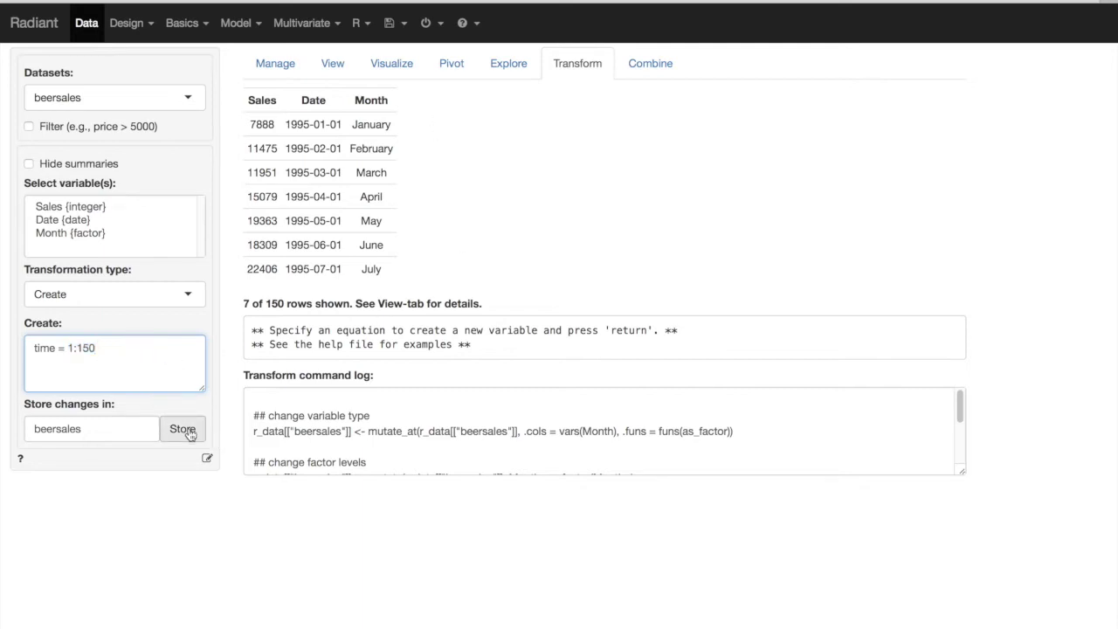
pyautogui.press('Return')
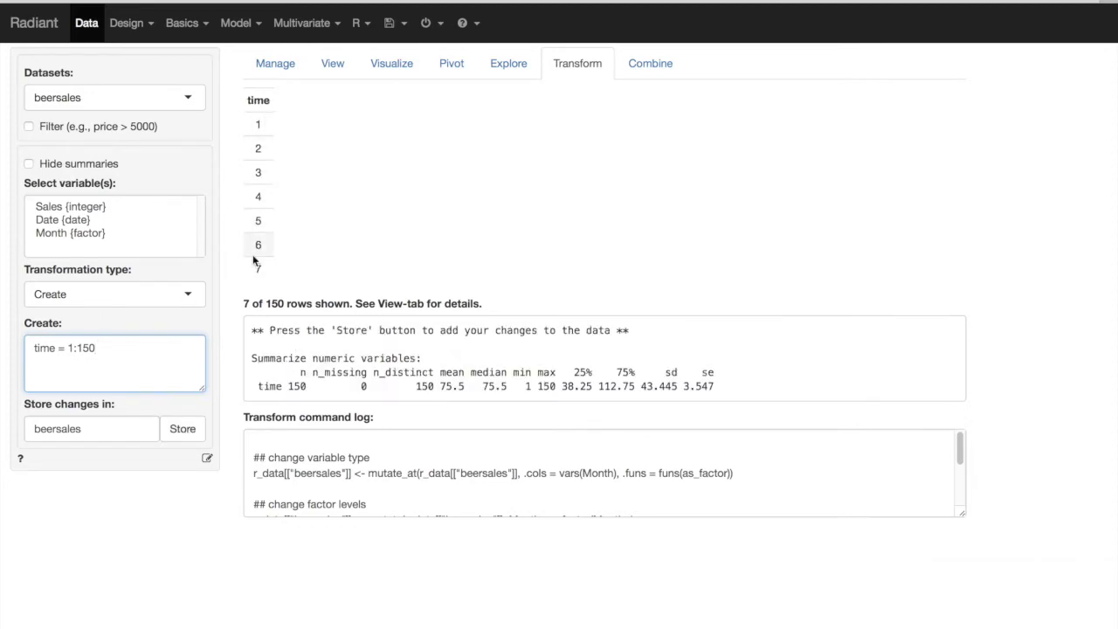
pyautogui.click(184, 428)
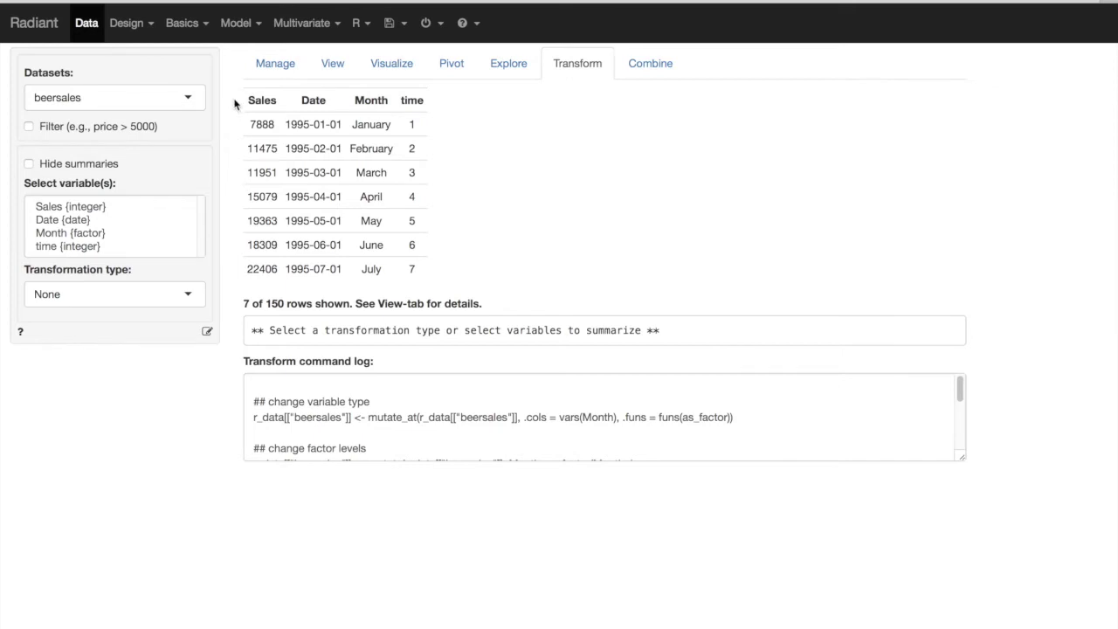
# Estimate a linear regression (OLS) of Sales on Month and time, with confidence intervals included
pyautogui.click(259, 26)
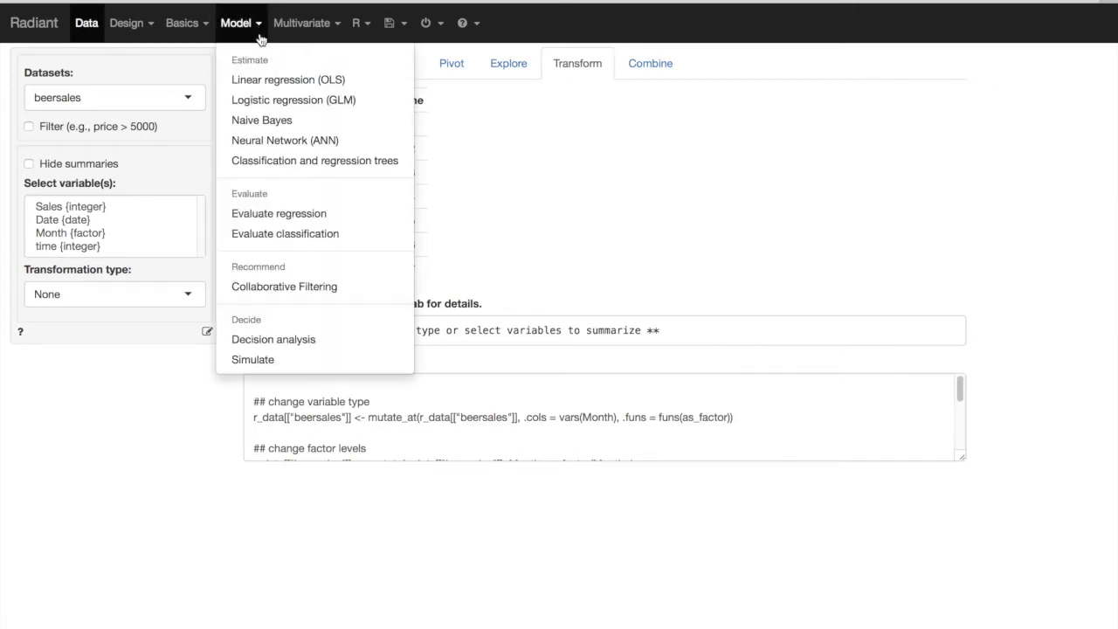
pyautogui.click(291, 86)
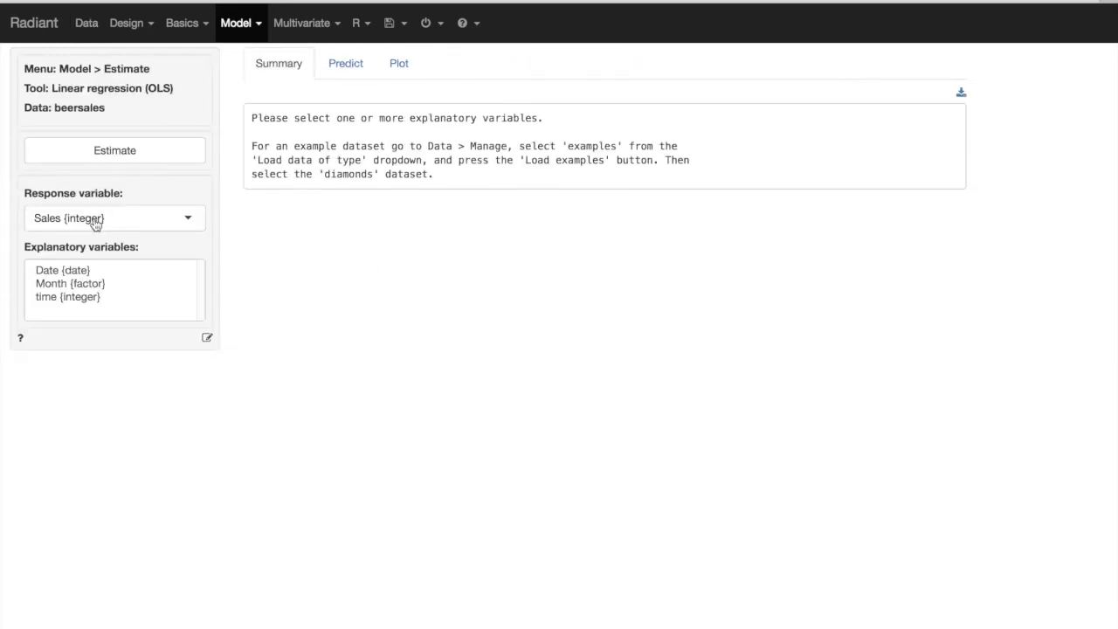
pyautogui.click(87, 297)
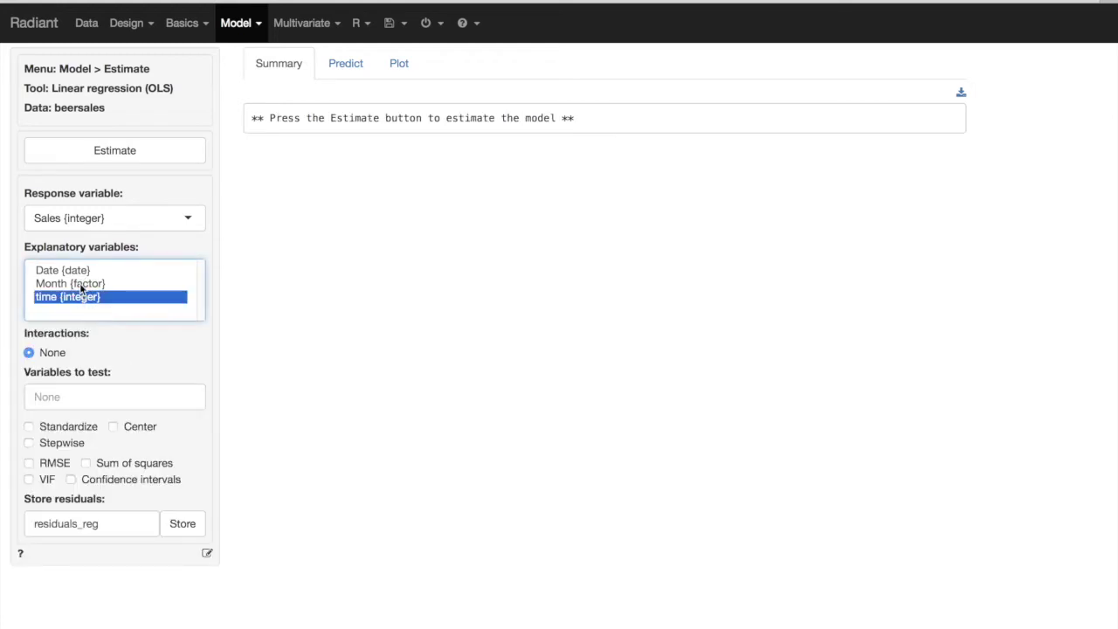
pyautogui.keyDown('super'); pyautogui.click(81, 286); pyautogui.keyUp('super')
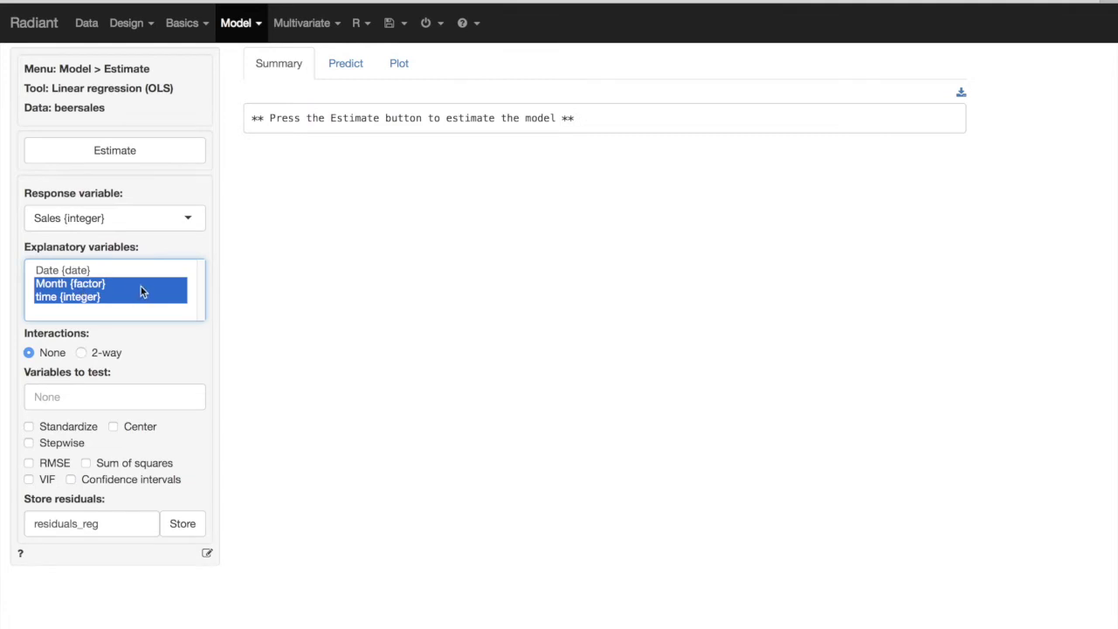
pyautogui.click(134, 482)
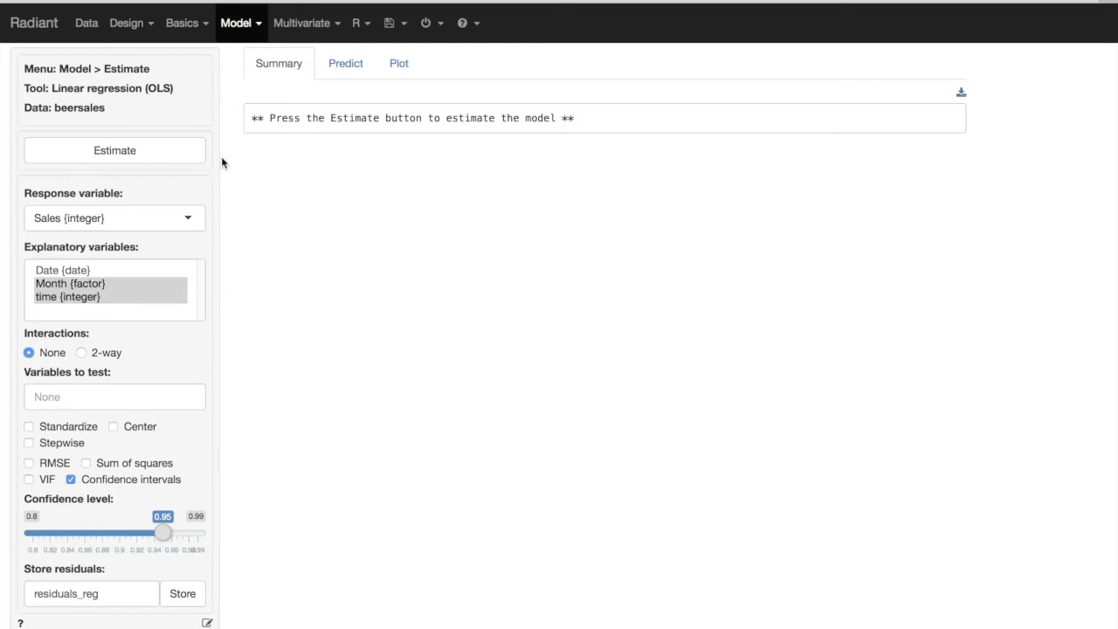
pyautogui.click(167, 160)
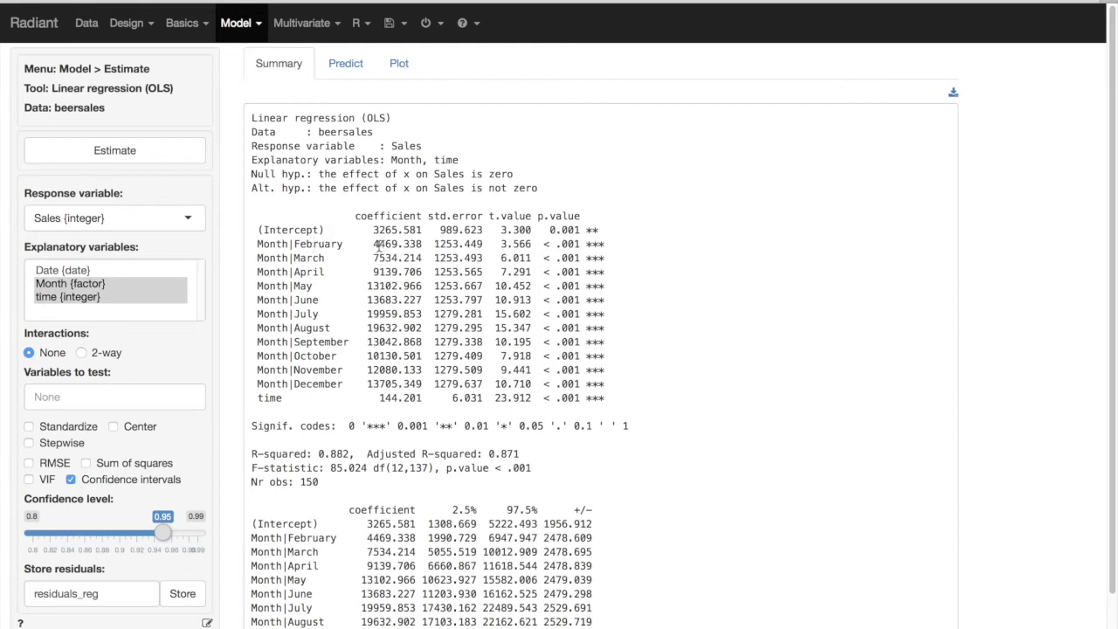
# Examine the monthly and time coefficients and the confidence interval table in the regression summary
pyautogui.moveTo(375, 244); pyautogui.dragTo(398, 245)
pyautogui.moveTo(370, 313); pyautogui.dragTo(422, 314)
pyautogui.click(422, 314)
pyautogui.moveTo(380, 400); pyautogui.dragTo(397, 399)
pyautogui.scroll(-1, 234, 397)
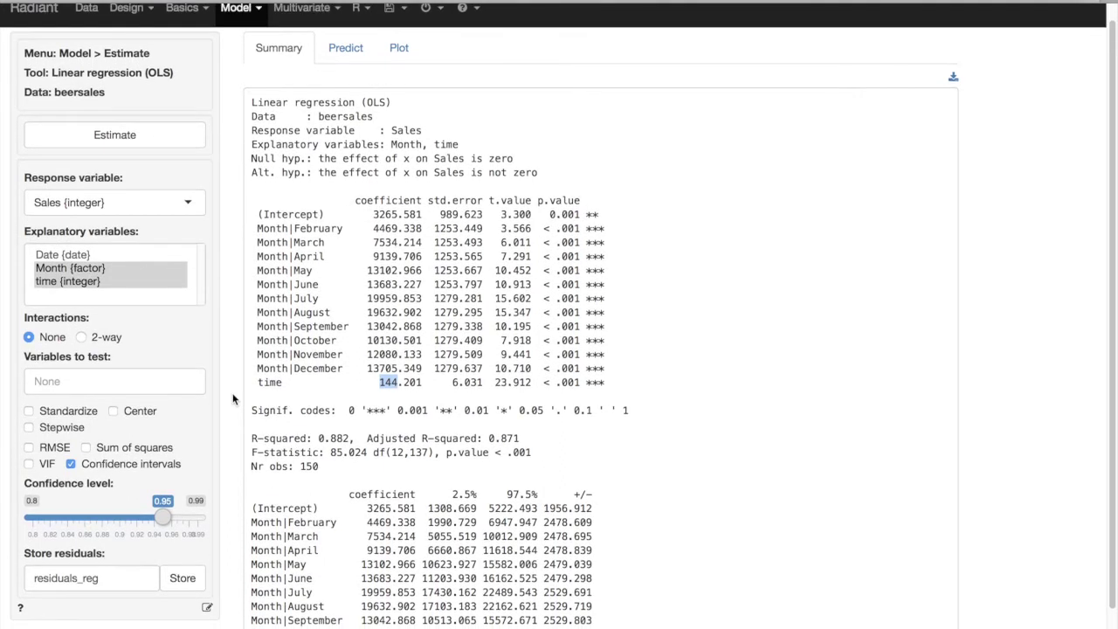
pyautogui.scroll(-3, 233, 399)
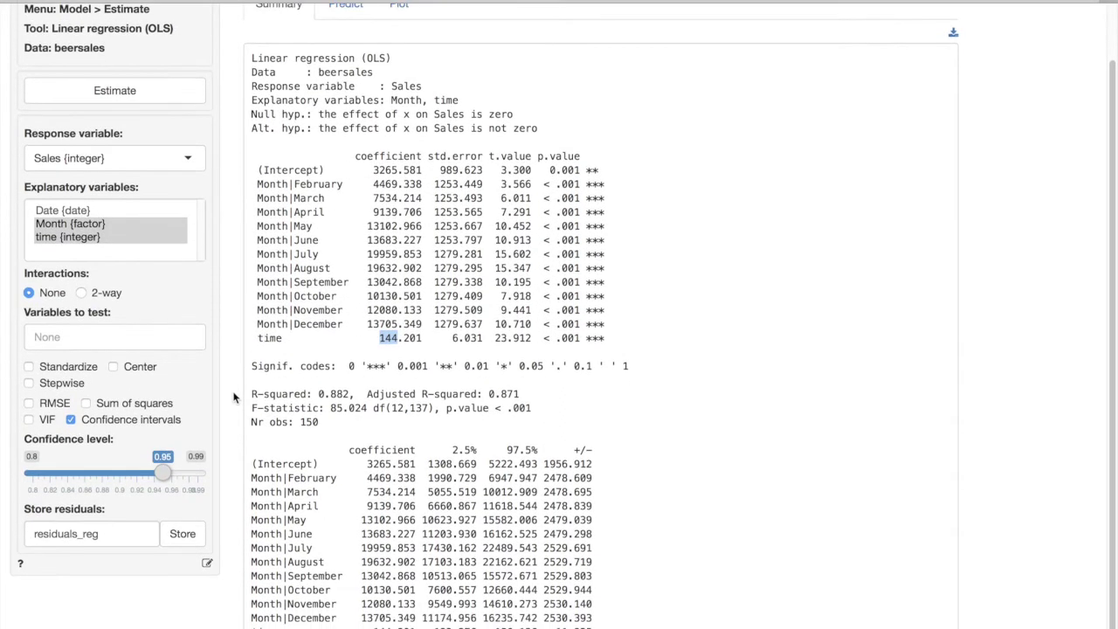
pyautogui.scroll(-1, 234, 397)
pyautogui.scroll(4, 231, 397)
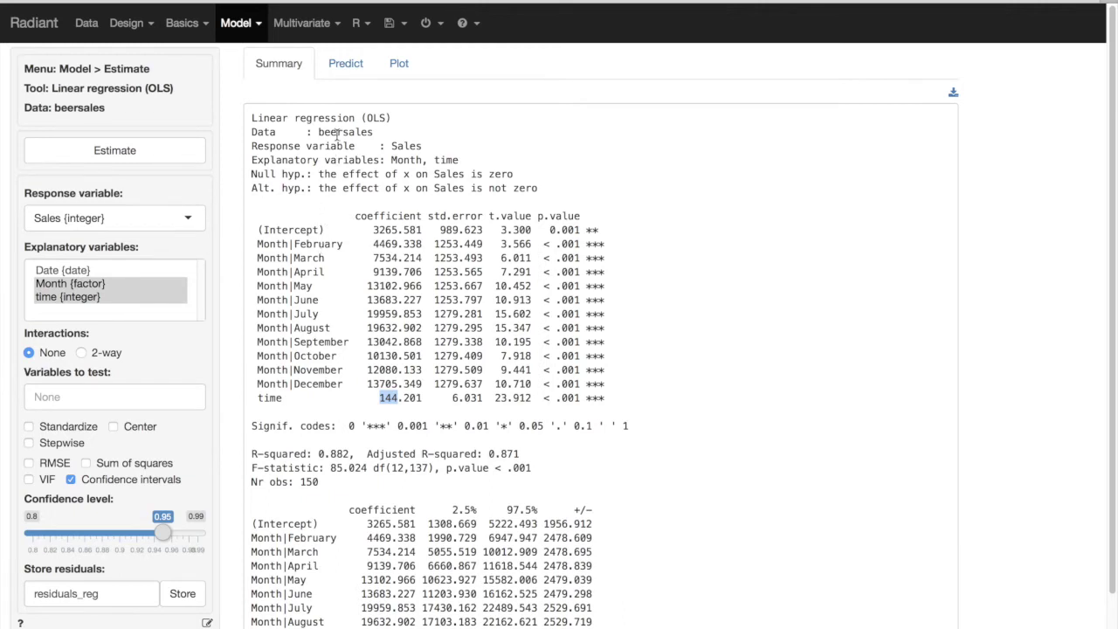
# Generate predictions from the regression model using data as prediction input and beersales as the profiles
pyautogui.click(348, 66)
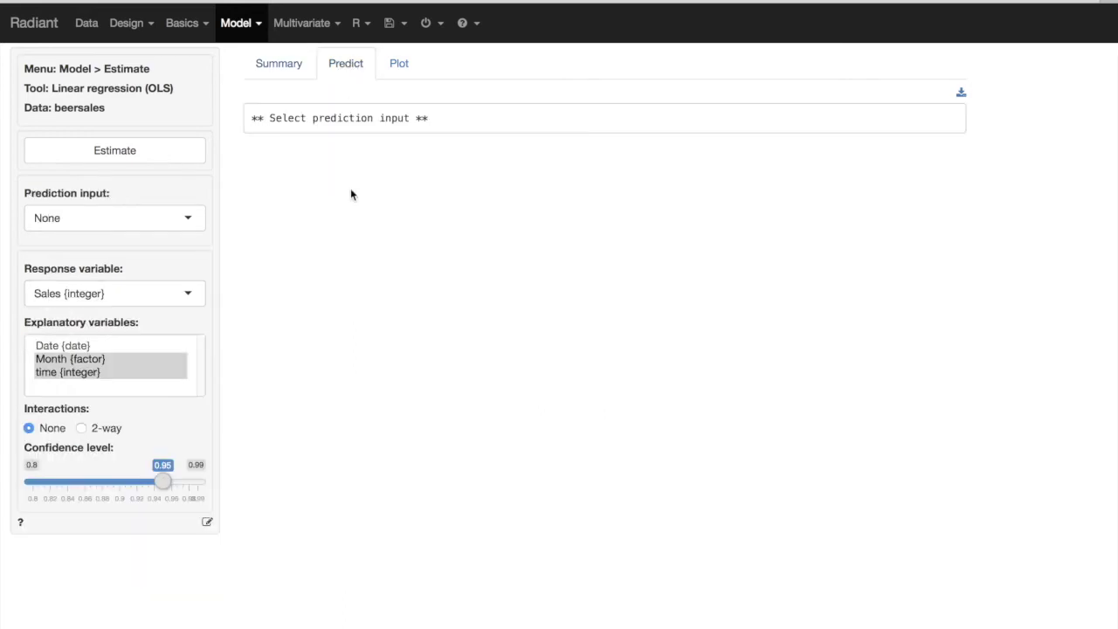
pyautogui.click(178, 219)
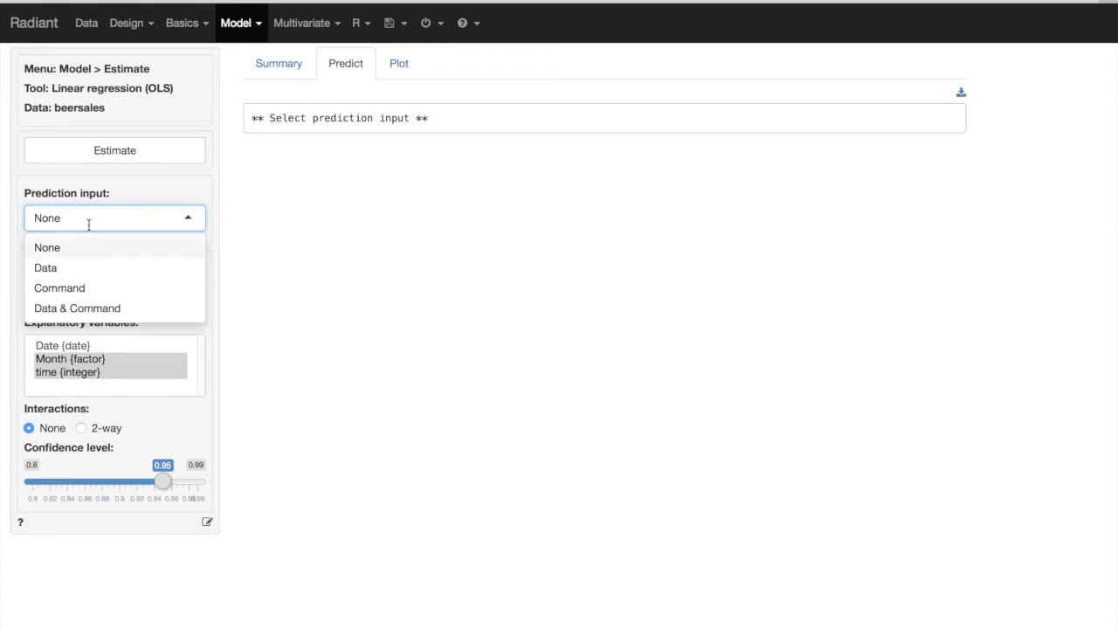
pyautogui.click(52, 269)
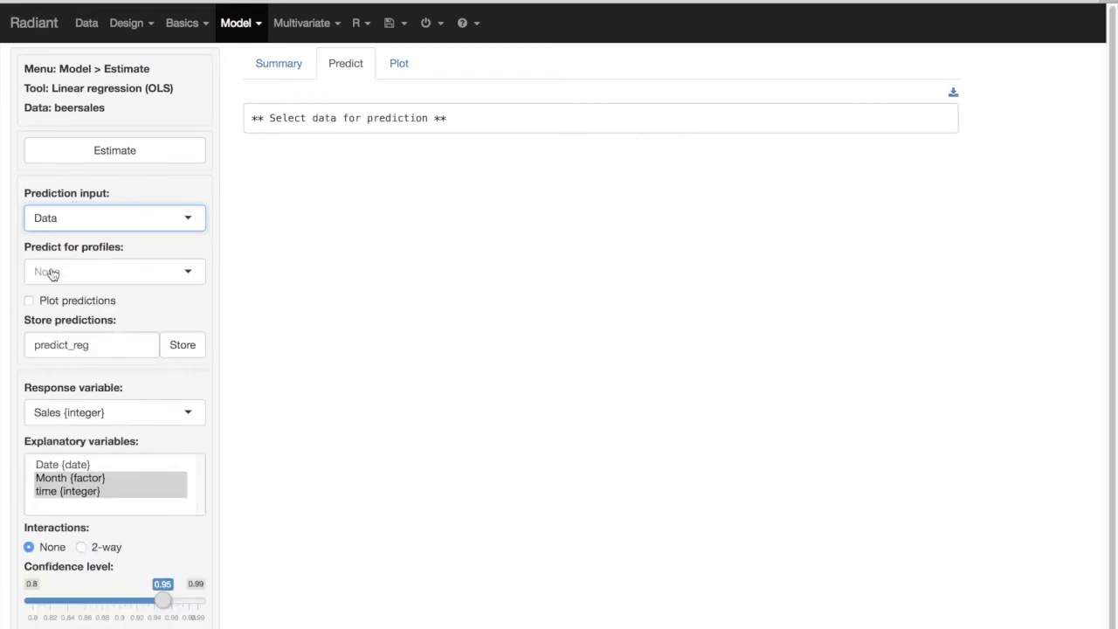
pyautogui.click(173, 276)
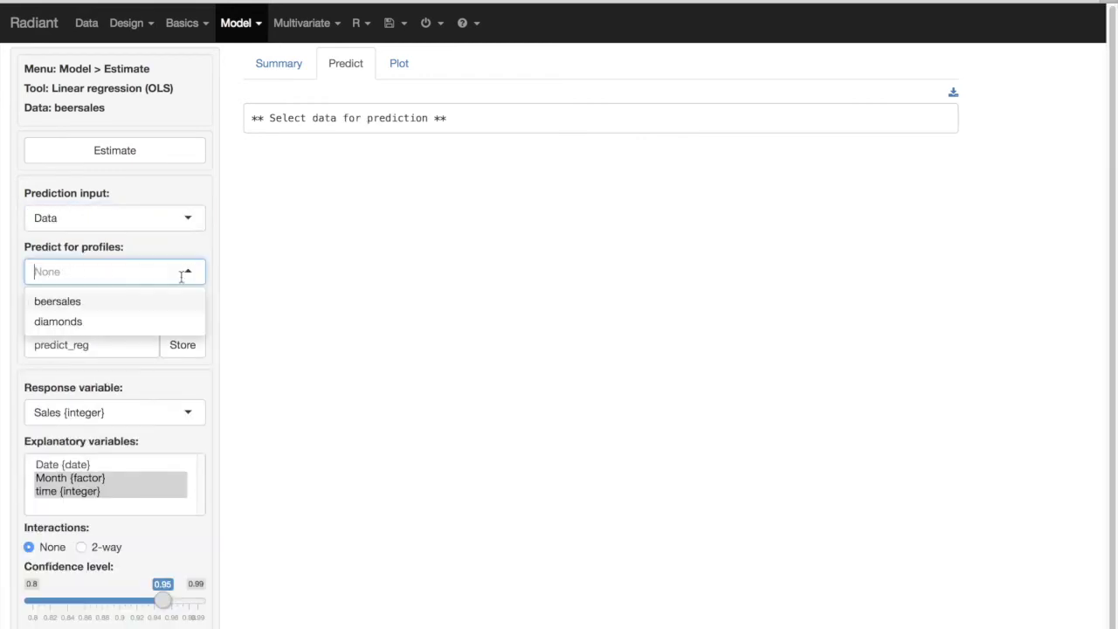
pyautogui.click(59, 305)
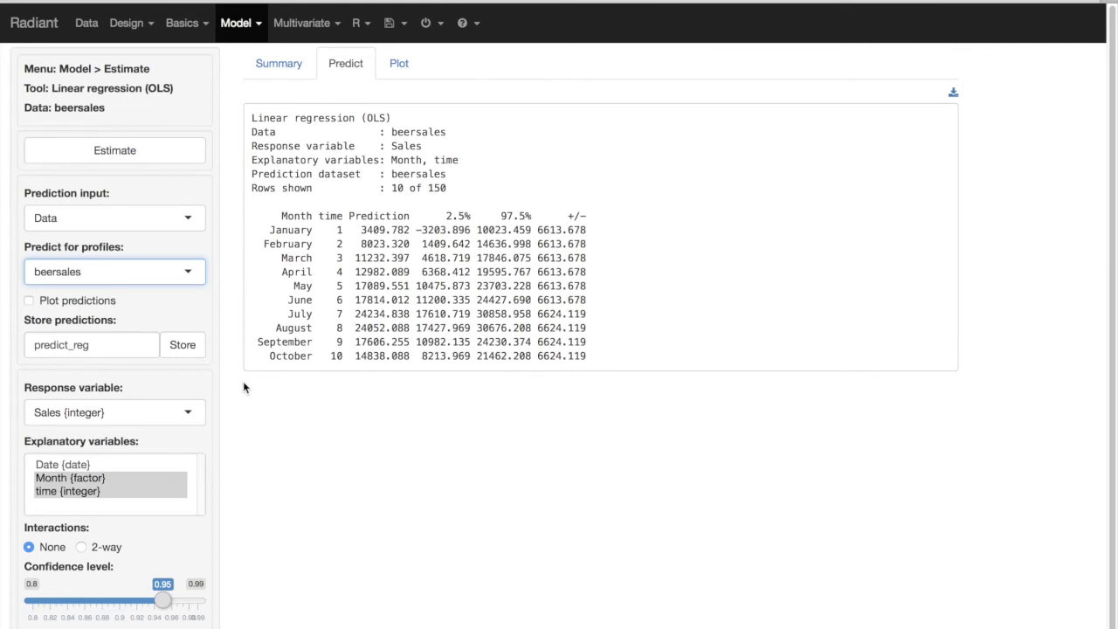
# Store the predictions in beersales as predict_reg and plot the predictions by Month
pyautogui.scroll(-1, 234, 379)
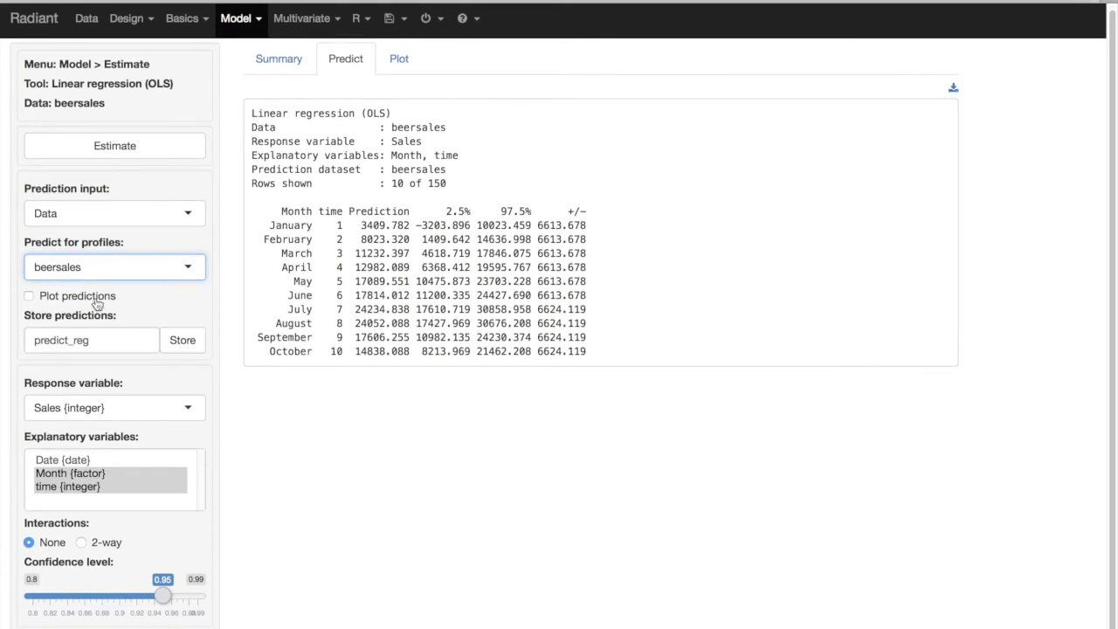
pyautogui.click(182, 343)
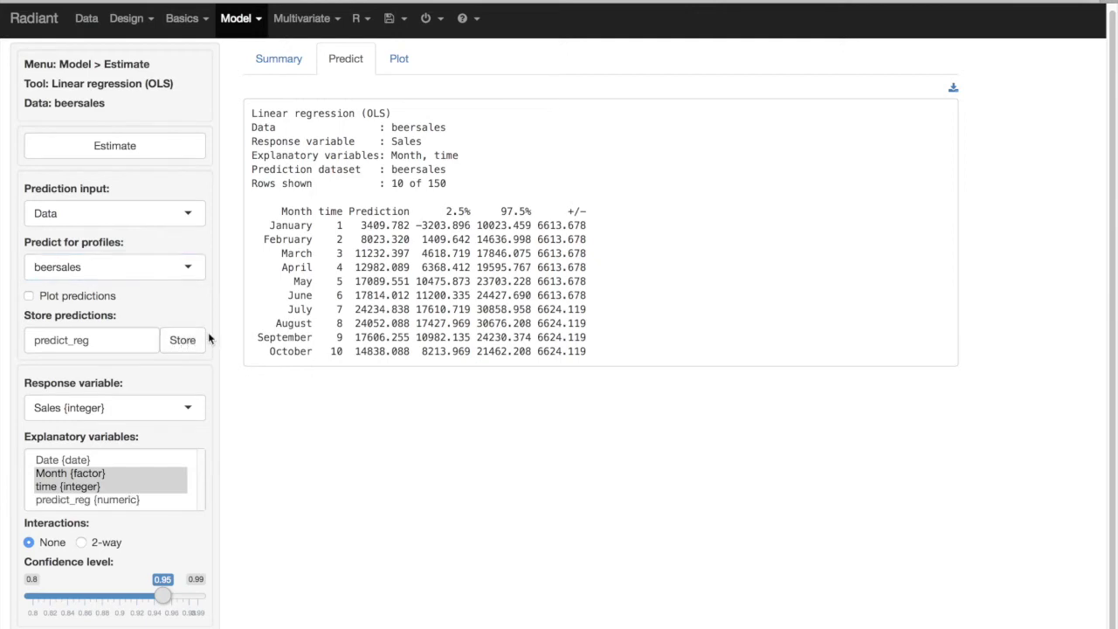
pyautogui.click(97, 297)
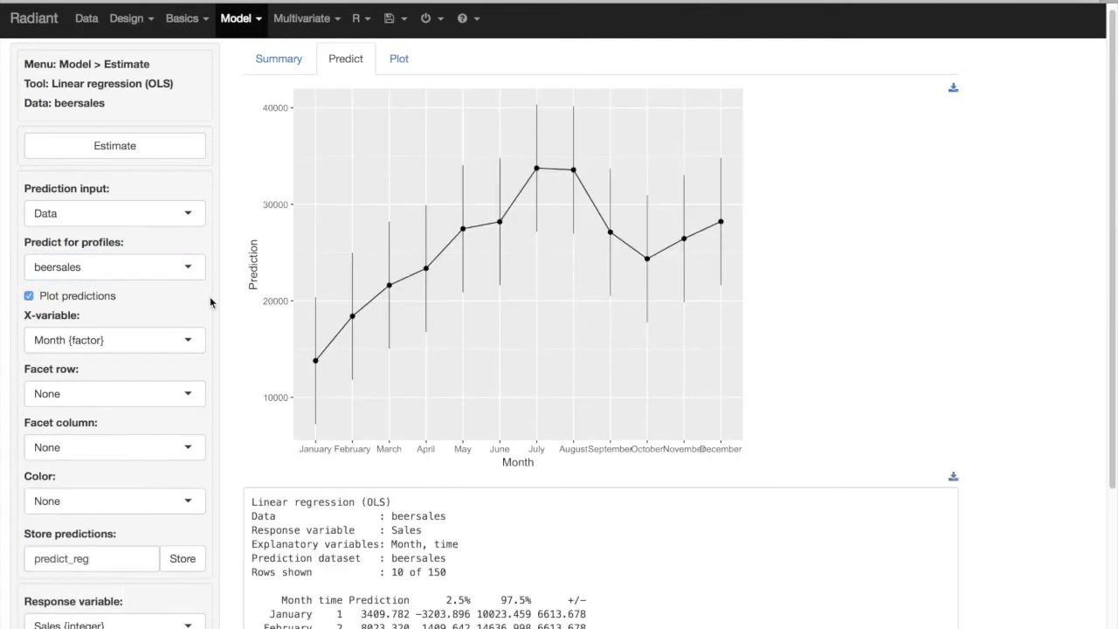
# Plot the regression predictions against time instead of Month
pyautogui.scroll(-1, 229, 360)
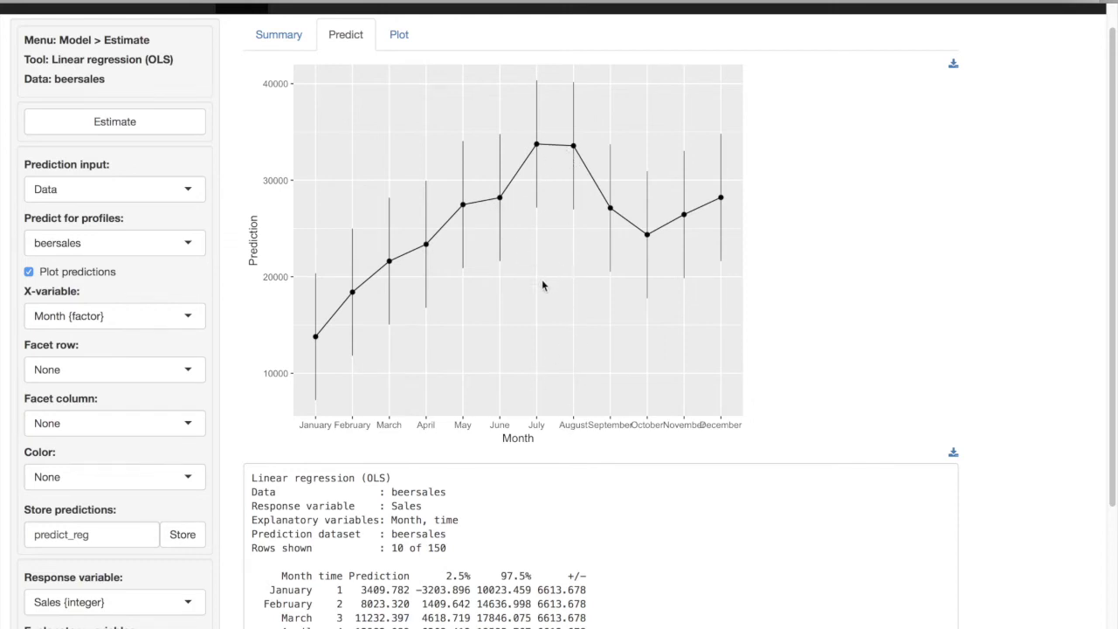
pyautogui.click(187, 318)
pyautogui.click(100, 367)
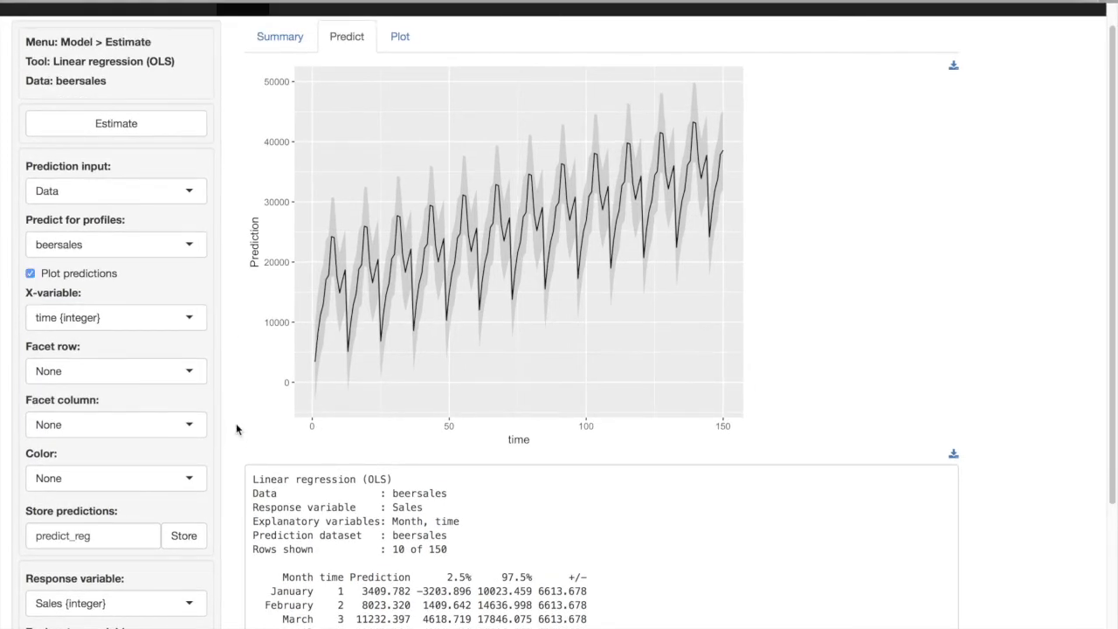
# Open the data visualization for beersales and choose Line as the plot type
pyautogui.scroll(1, 226, 416)
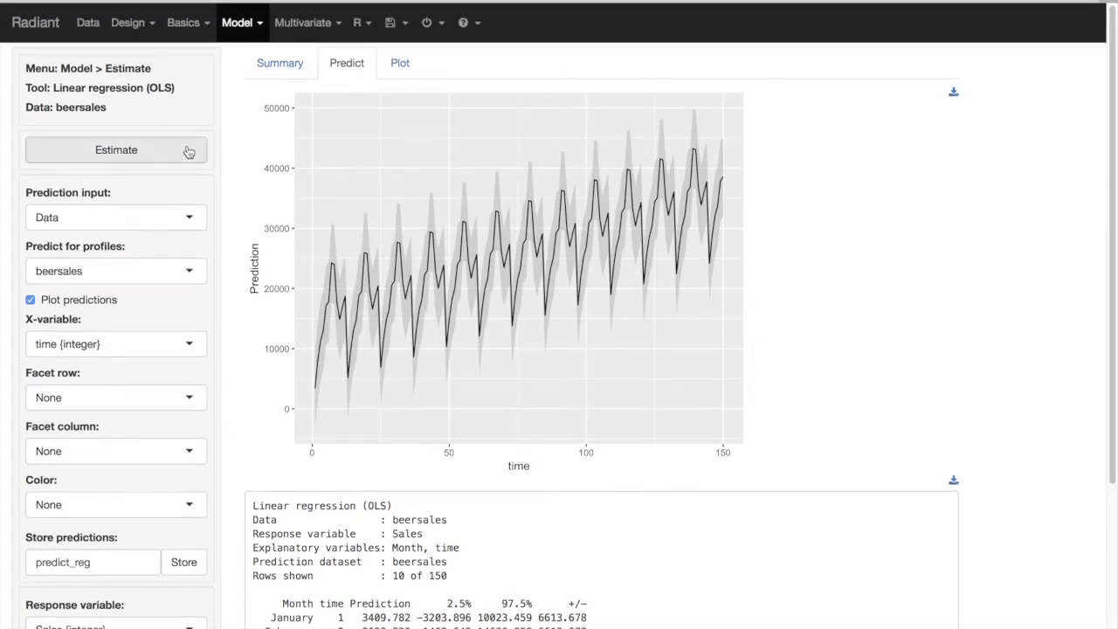
pyautogui.click(88, 29)
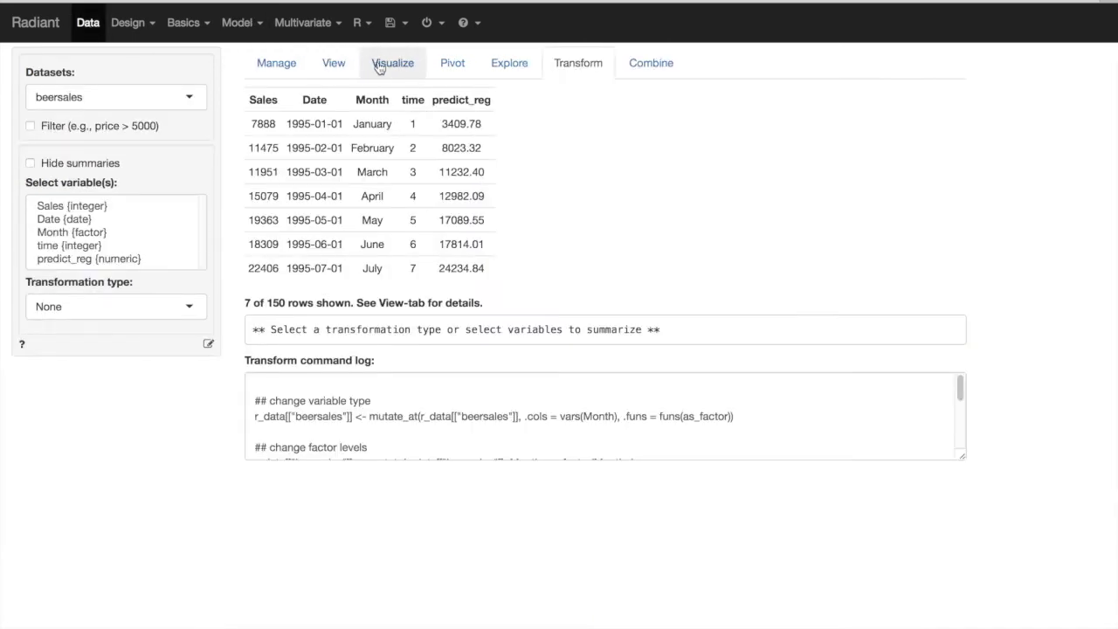
pyautogui.click(379, 68)
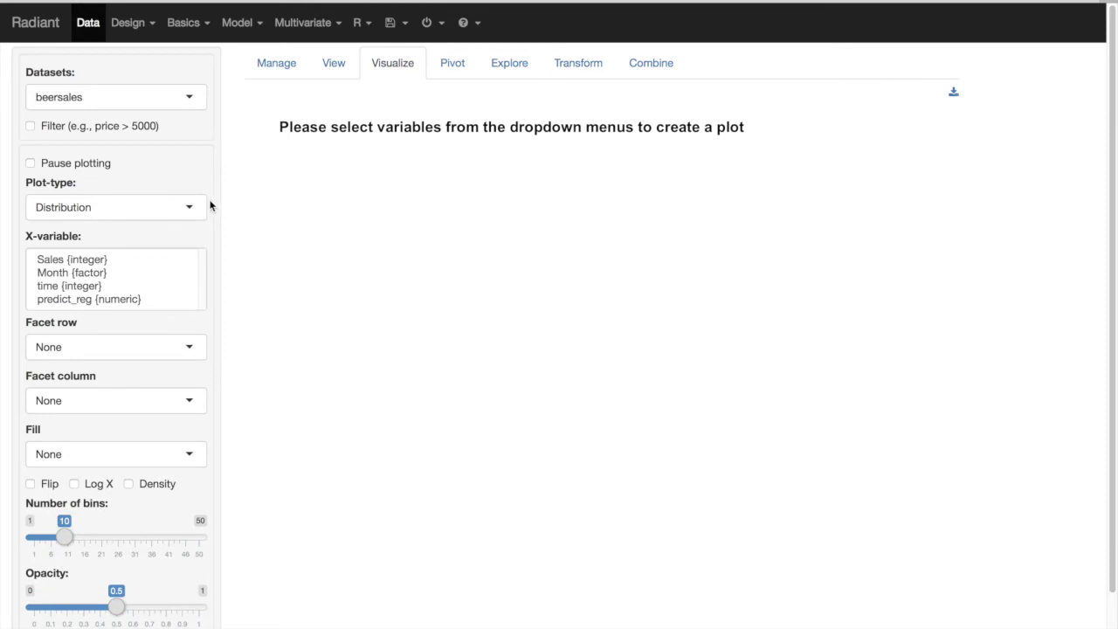
pyautogui.click(191, 211)
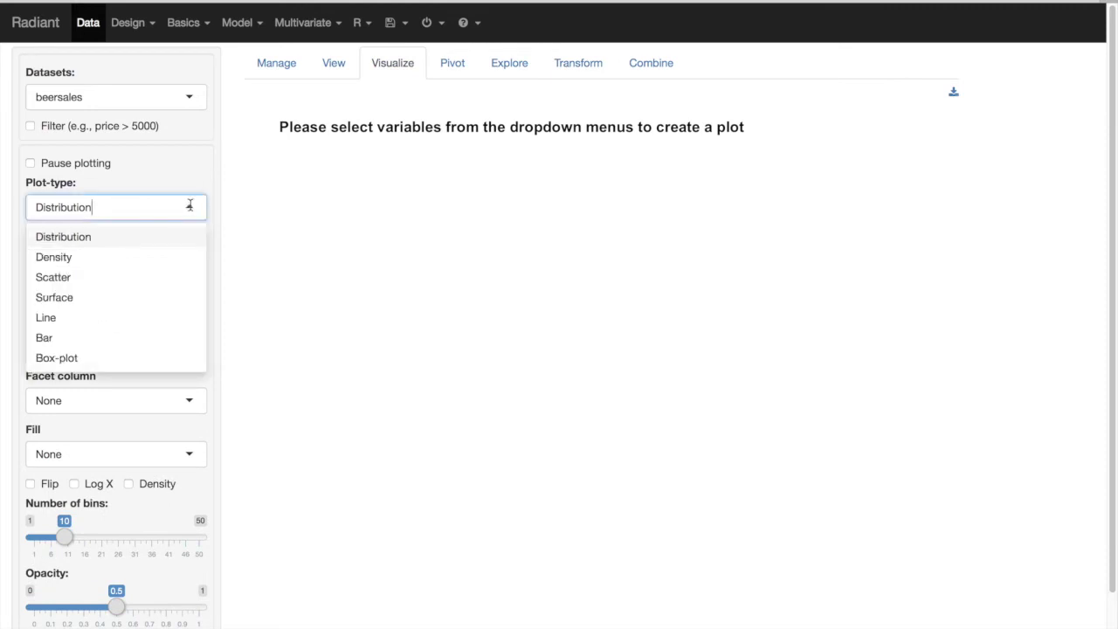
pyautogui.click(65, 323)
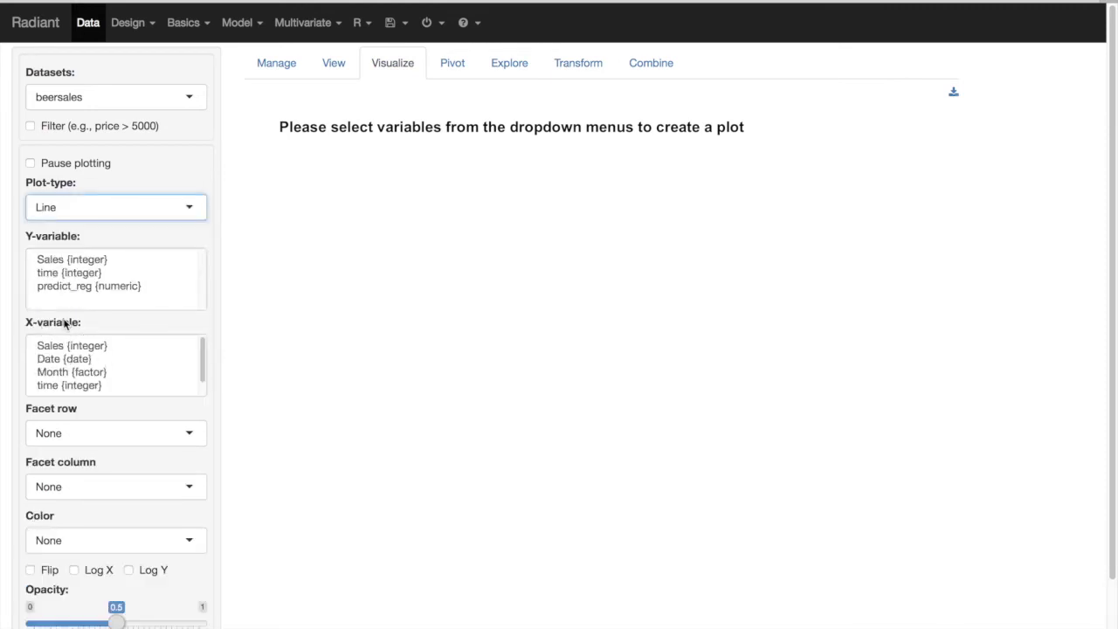
# Plot Sales and predict_reg against time, combining both Y-variables in one plot
pyautogui.click(84, 259)
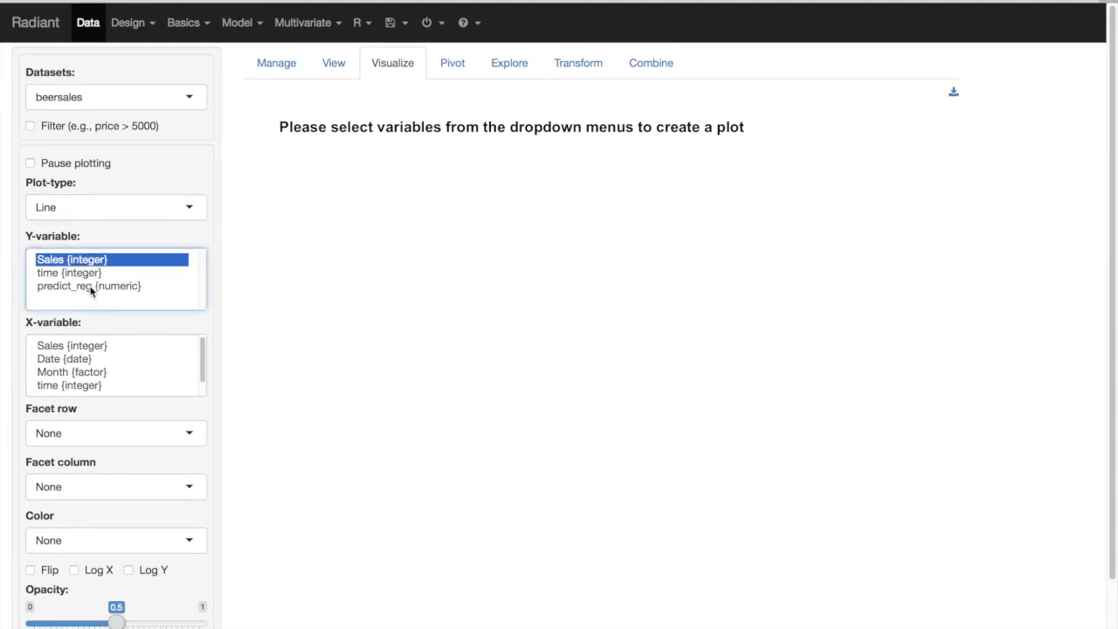
pyautogui.keyDown('ctrl'); pyautogui.click(91, 286); pyautogui.keyUp('ctrl')
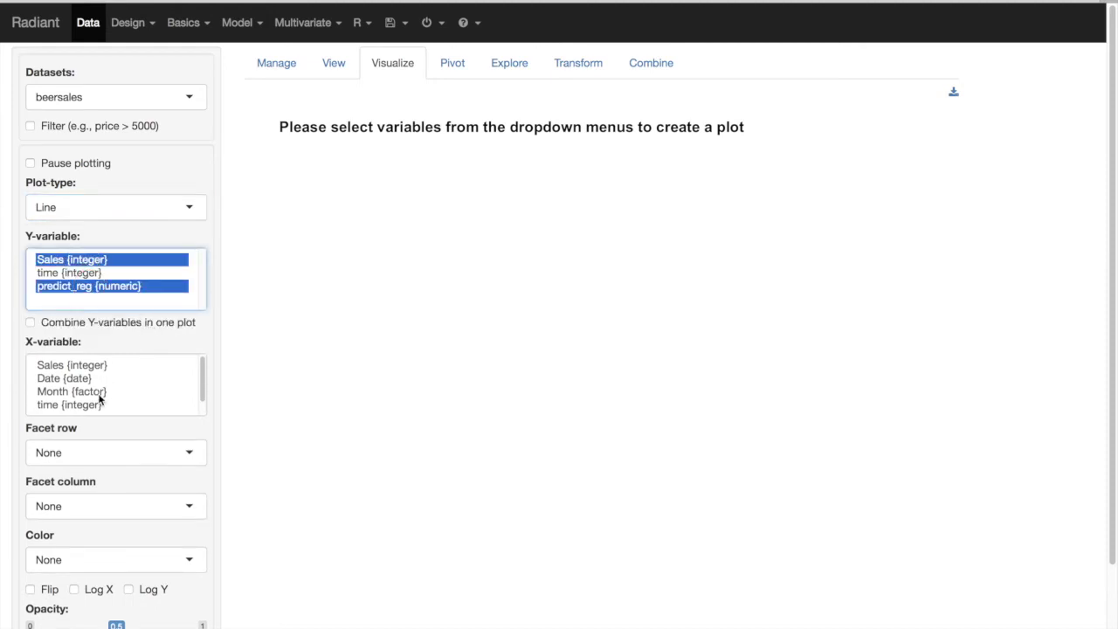
pyautogui.click(70, 404)
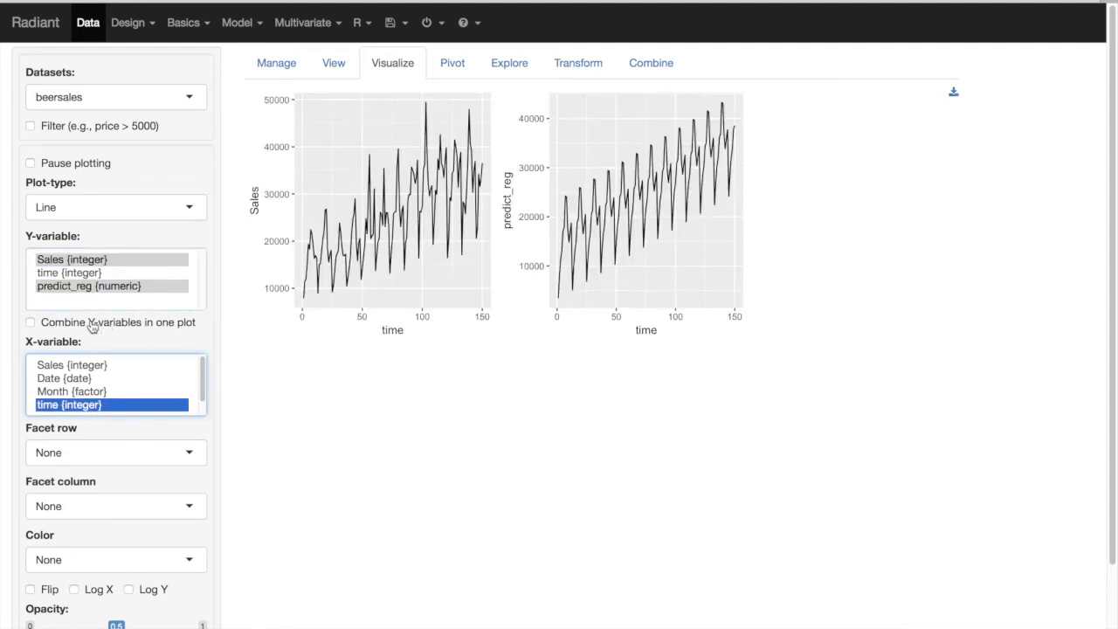
pyautogui.click(155, 324)
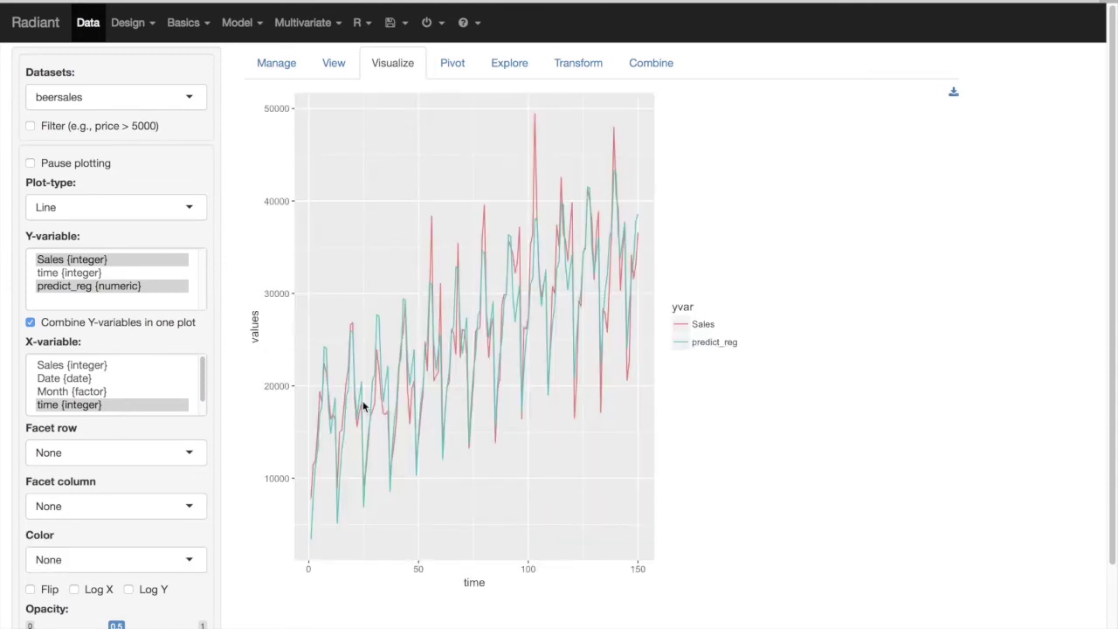
# Widen the combined line plot by setting its plot width to 1300
pyautogui.scroll(-1, 245, 474)
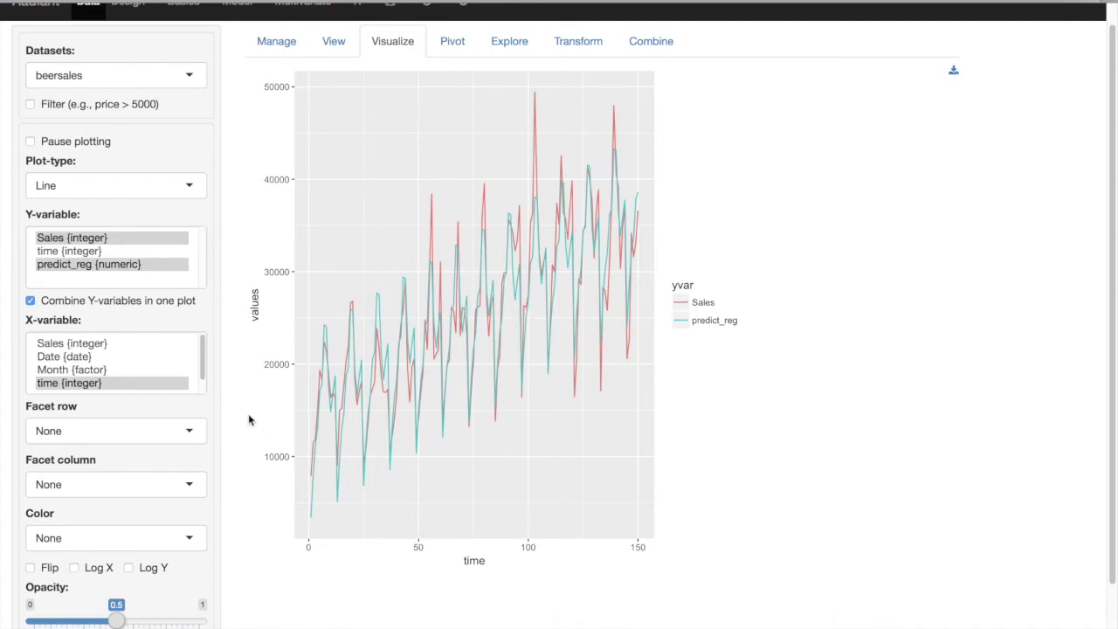
pyautogui.scroll(-3, 249, 418)
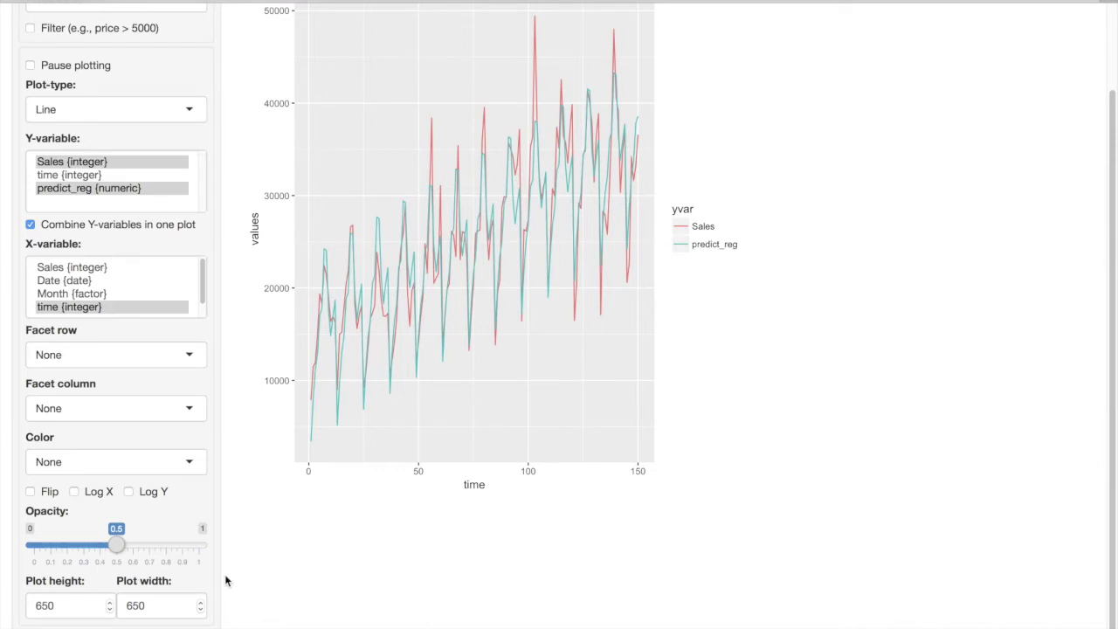
pyautogui.click(128, 604)
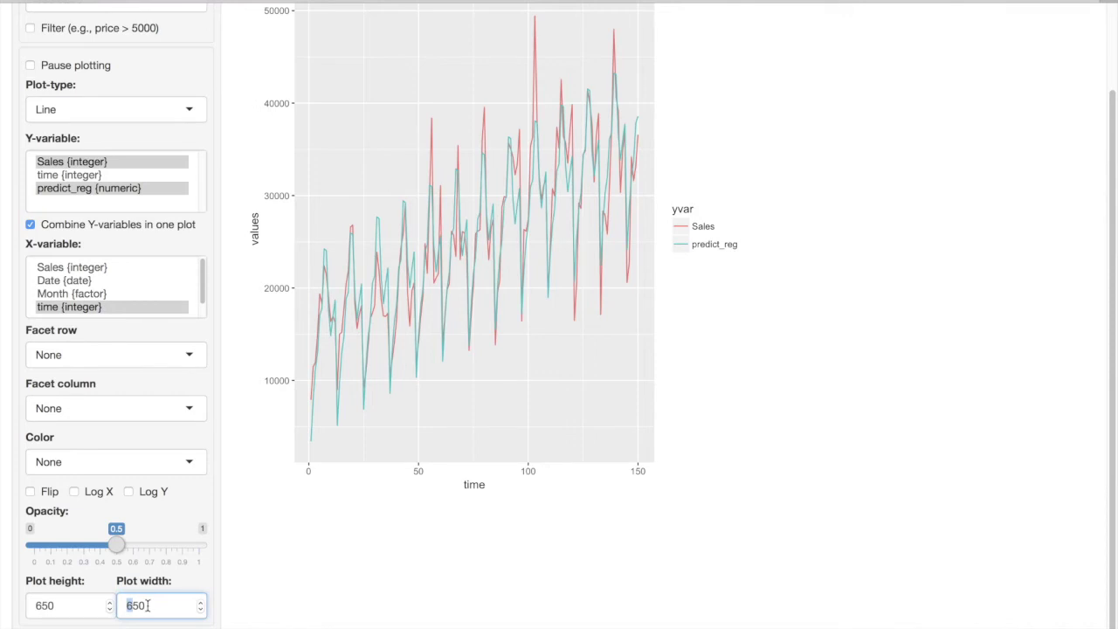
pyautogui.doubleClick(201, 602)
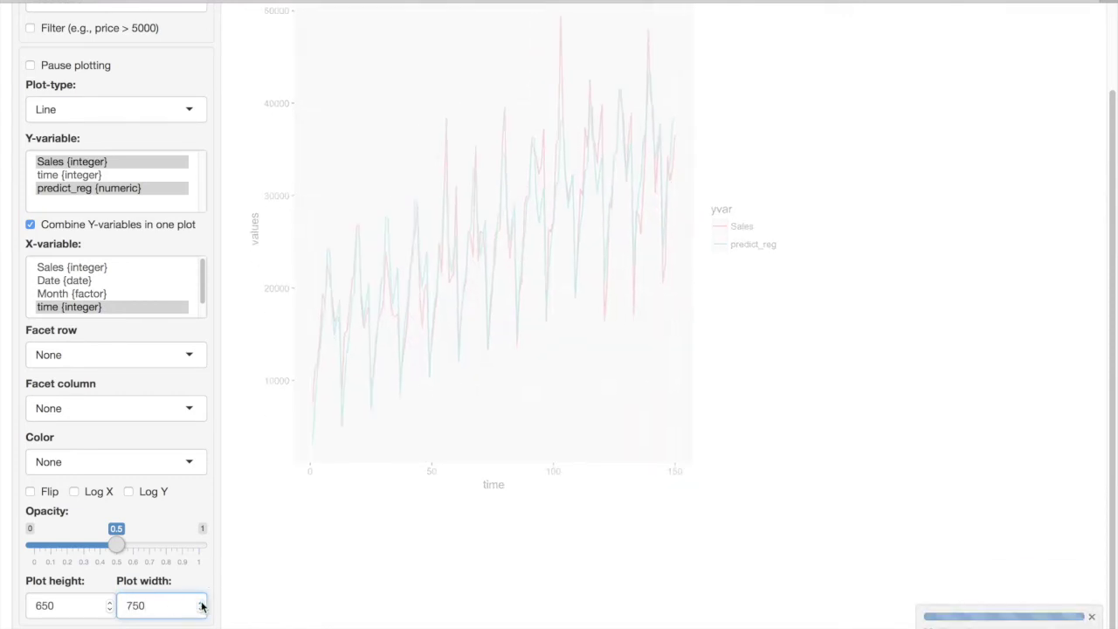
pyautogui.click(201, 603)
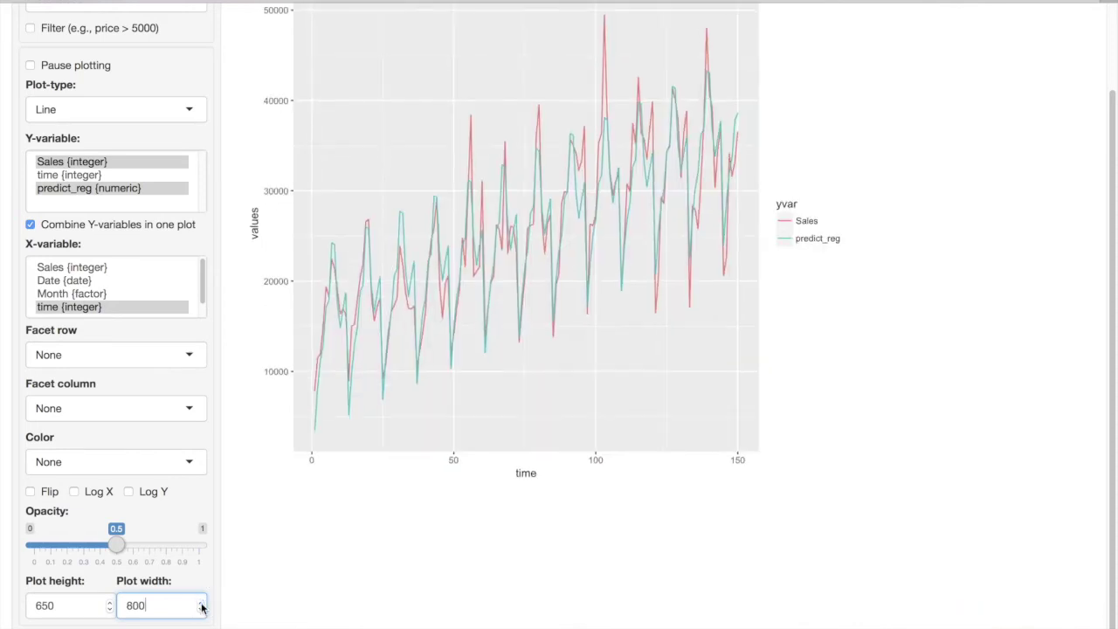
pyautogui.click(201, 602)
pyautogui.click(201, 602)
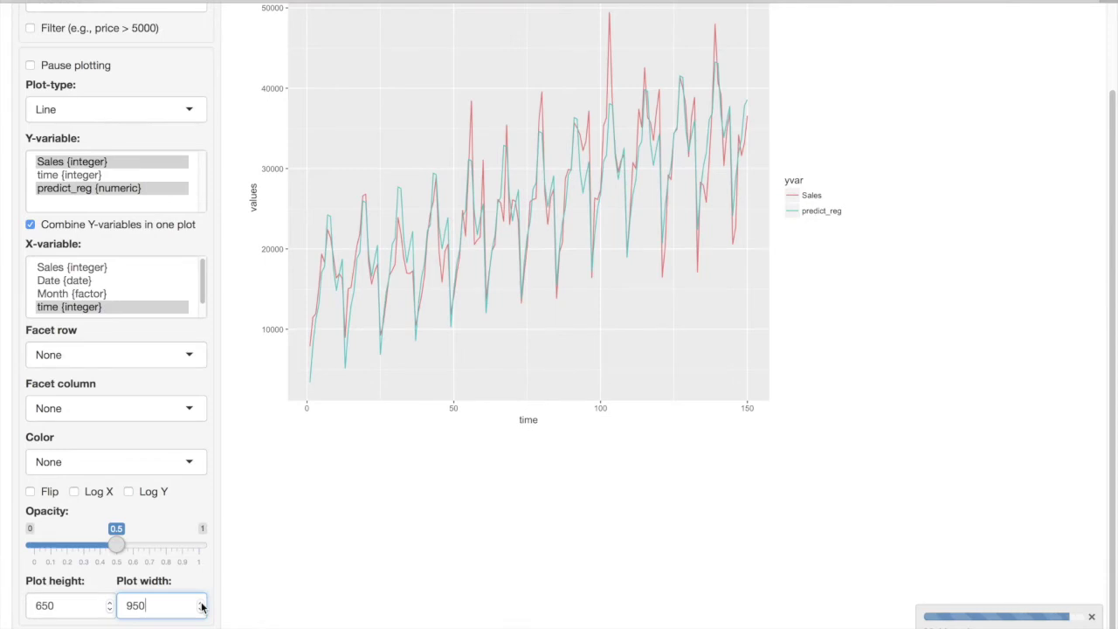
pyautogui.click(201, 602)
pyautogui.click(201, 602)
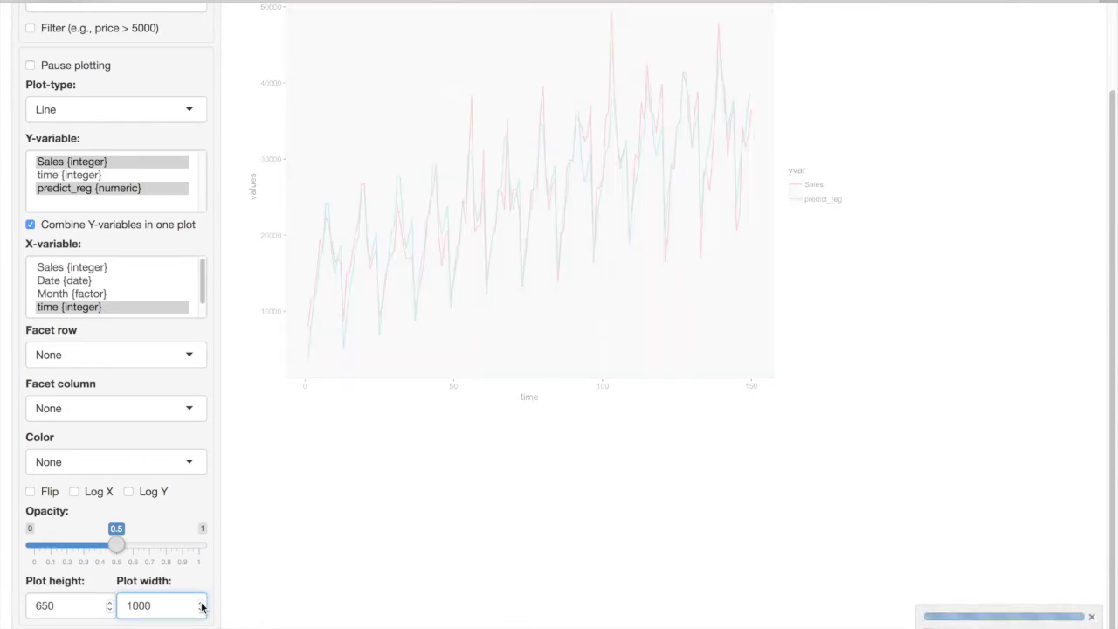
pyautogui.click(137, 605)
pyautogui.press('BackSpace')
pyautogui.write('3')
# Increase the plot height of the combined line plot to 1200
pyautogui.click(89, 605)
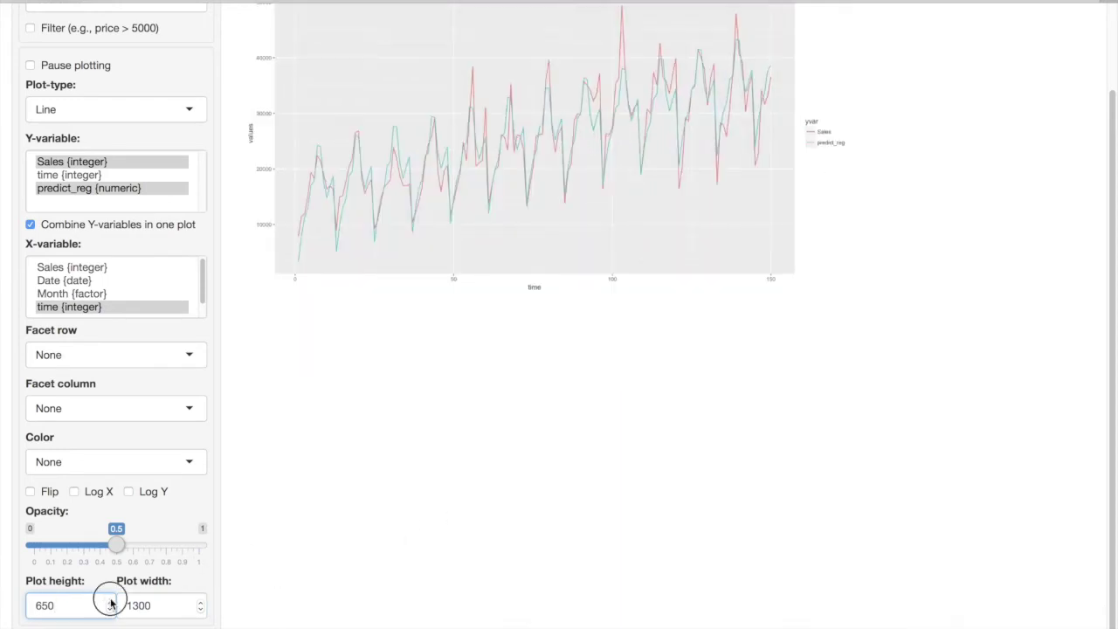
pyautogui.click(111, 602)
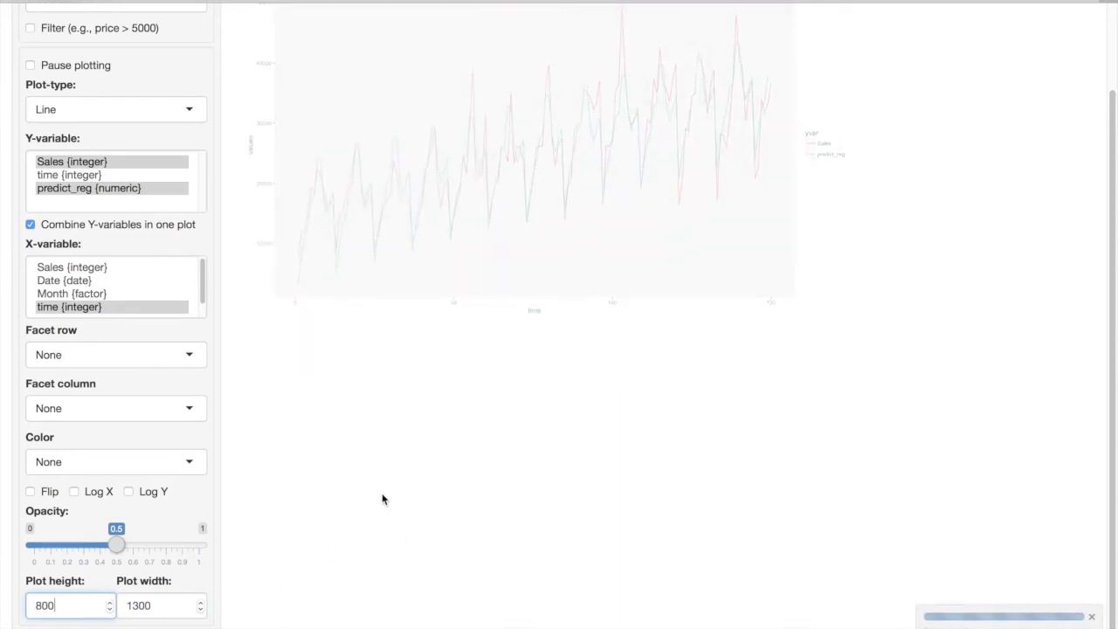
pyautogui.scroll(3, 381, 499)
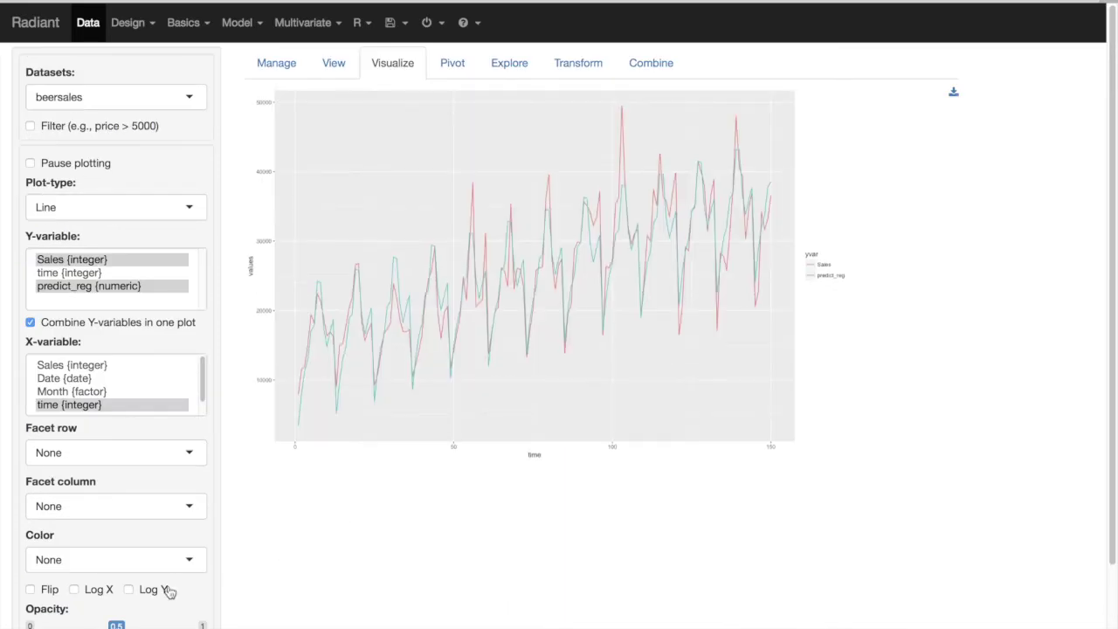
pyautogui.scroll(-2, 210, 589)
pyautogui.click(110, 602)
pyautogui.click(110, 602)
pyautogui.click(110, 602)
pyautogui.click(110, 602)
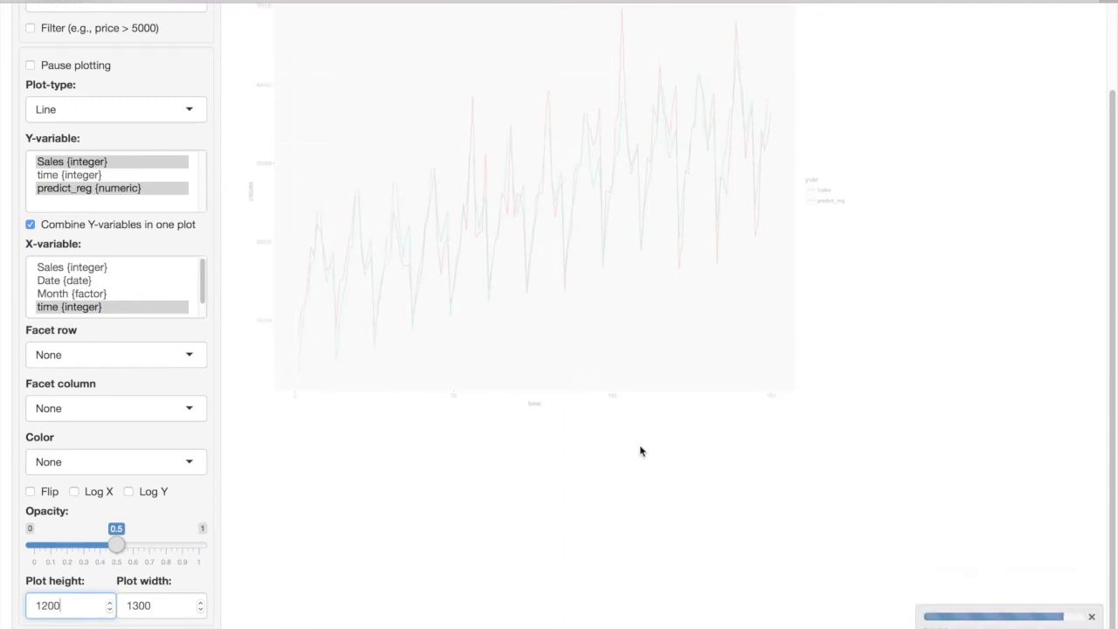
# Examine how closely the predict_reg line follows actual Sales over time, comparing peaks and troughs across the plot
pyautogui.scroll(2, 644, 451)
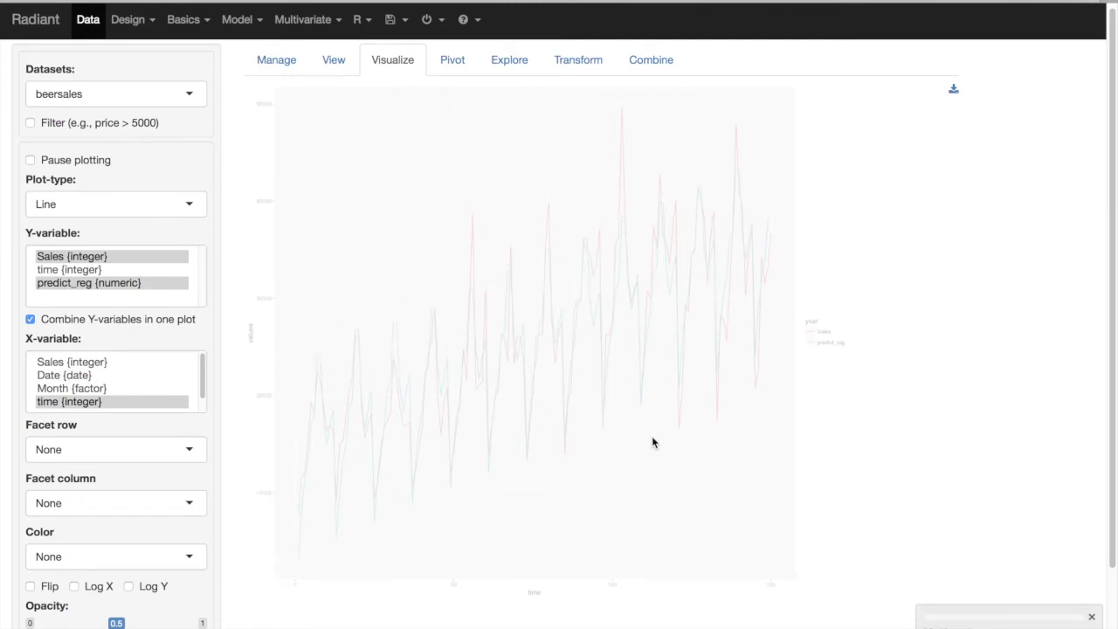
pyautogui.scroll(-1, 656, 437)
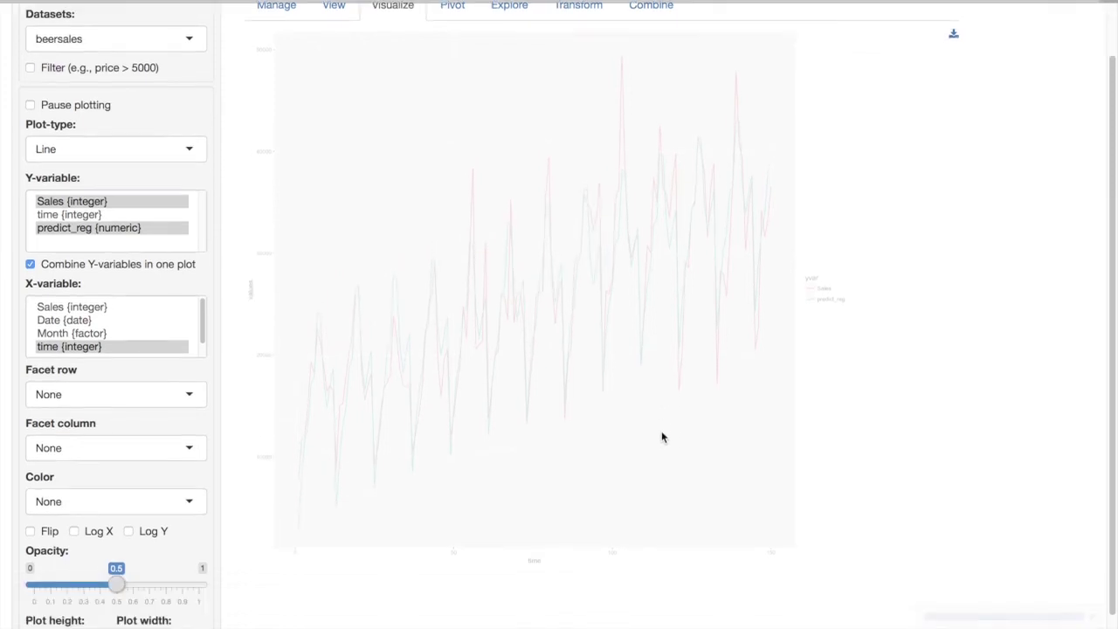
pyautogui.scroll(-1, 661, 431)
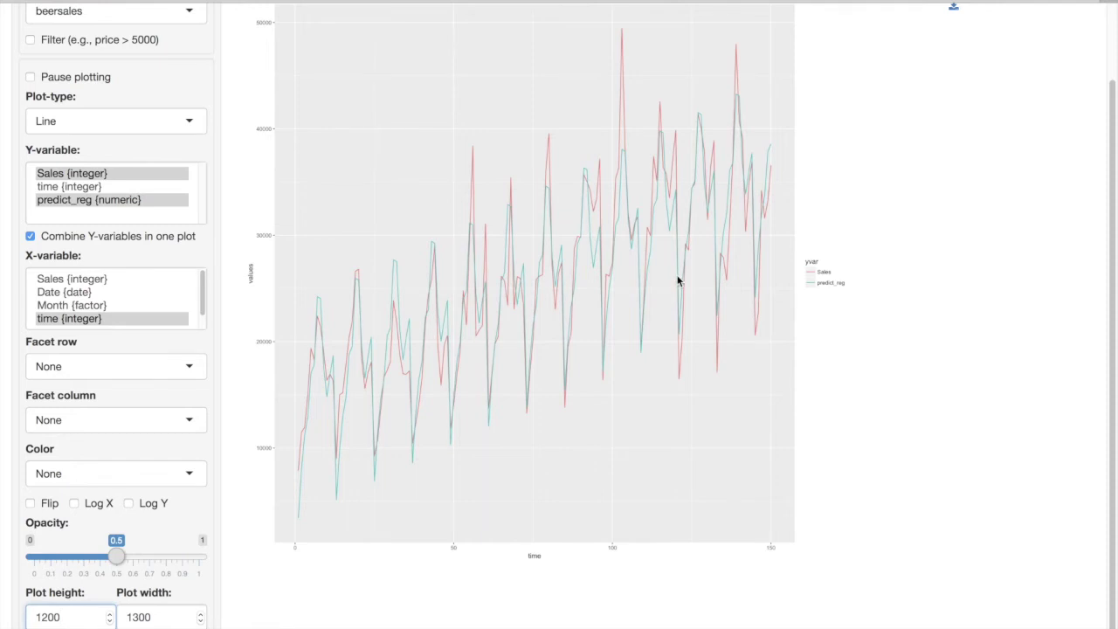
pyautogui.scroll(1, 679, 280)
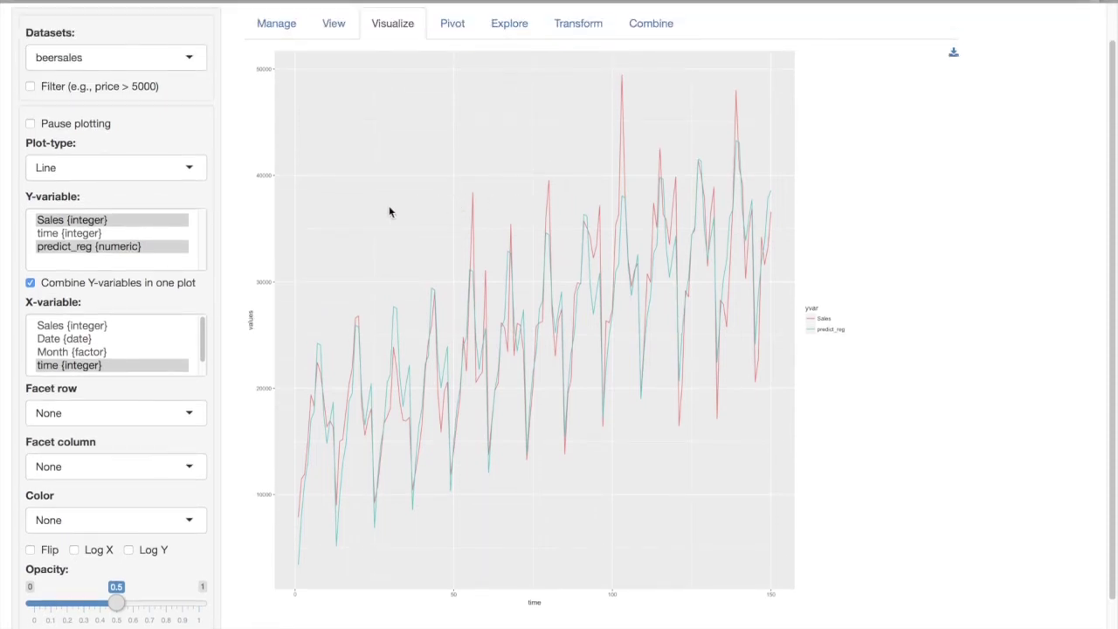
pyautogui.scroll(1, 389, 204)
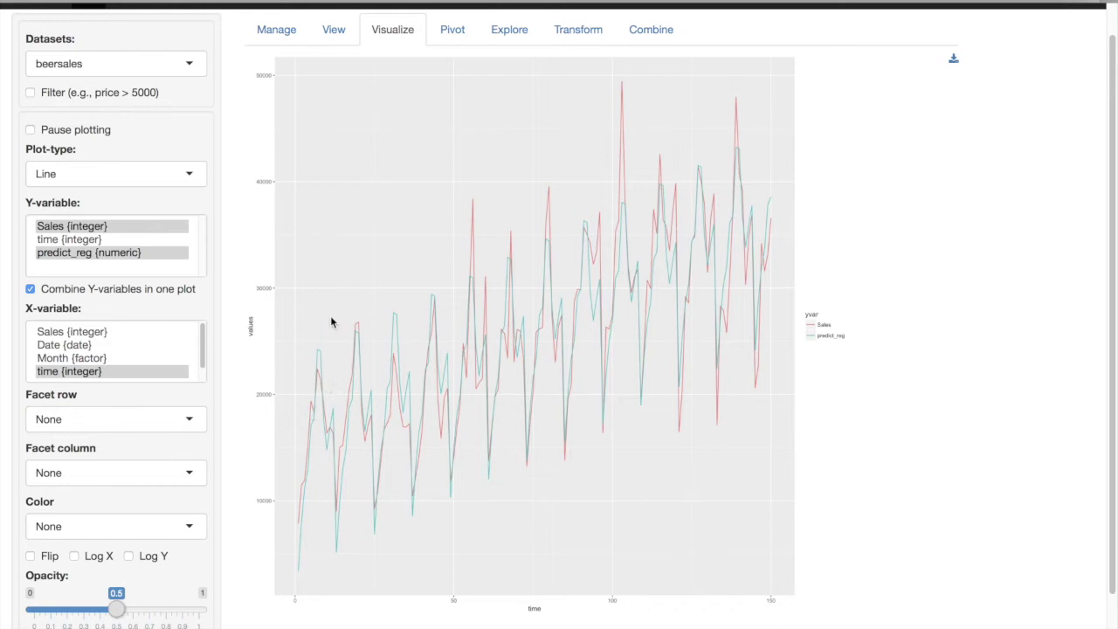
pyautogui.scroll(1, 331, 320)
pyautogui.scroll(1, 336, 292)
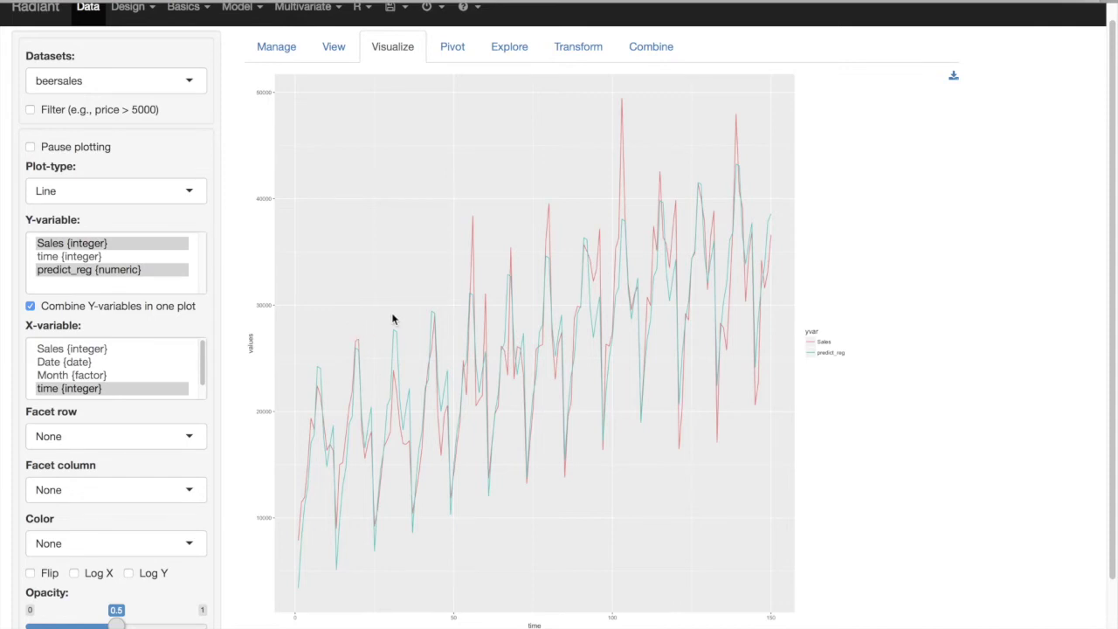
pyautogui.scroll(1, 236, 243)
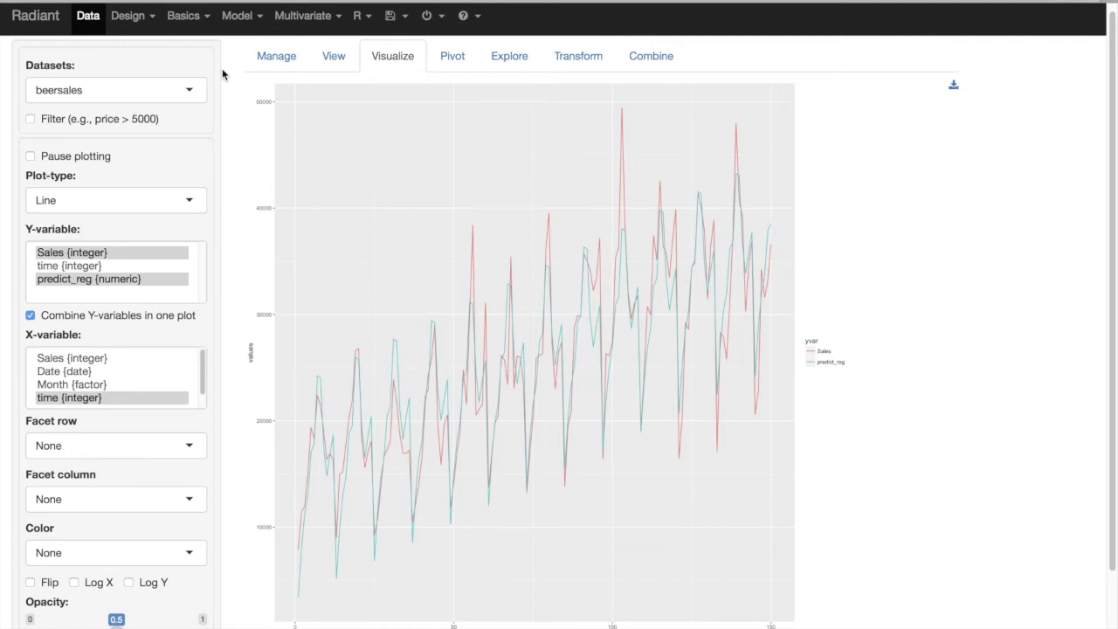
pyautogui.scroll(1, 222, 68)
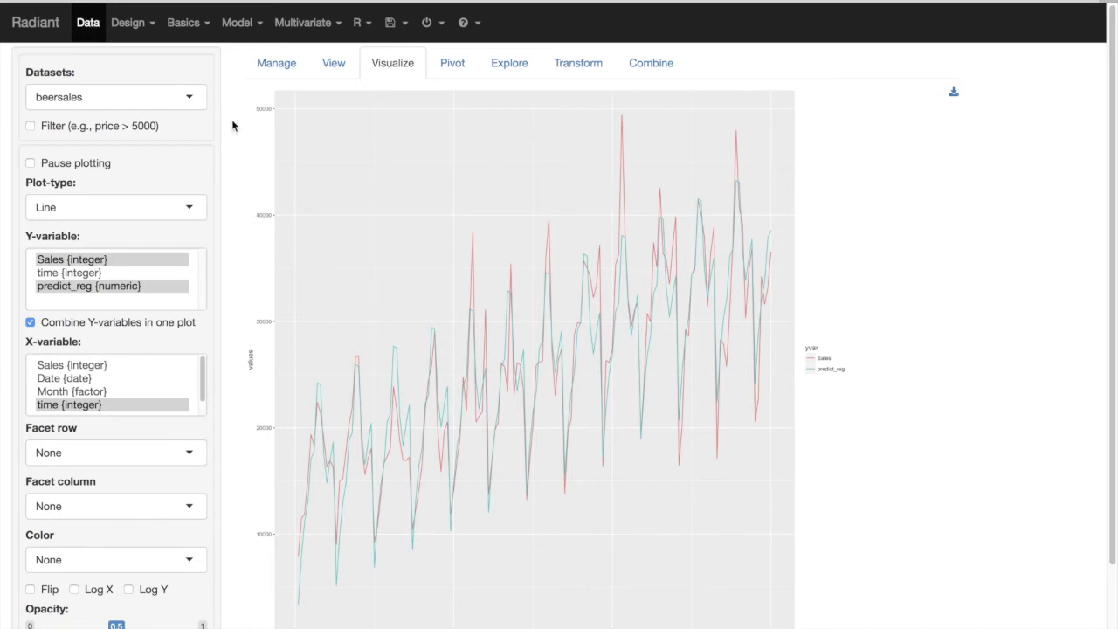
# Choose the Holdout sample transformation for the beersales data
pyautogui.click(88, 24)
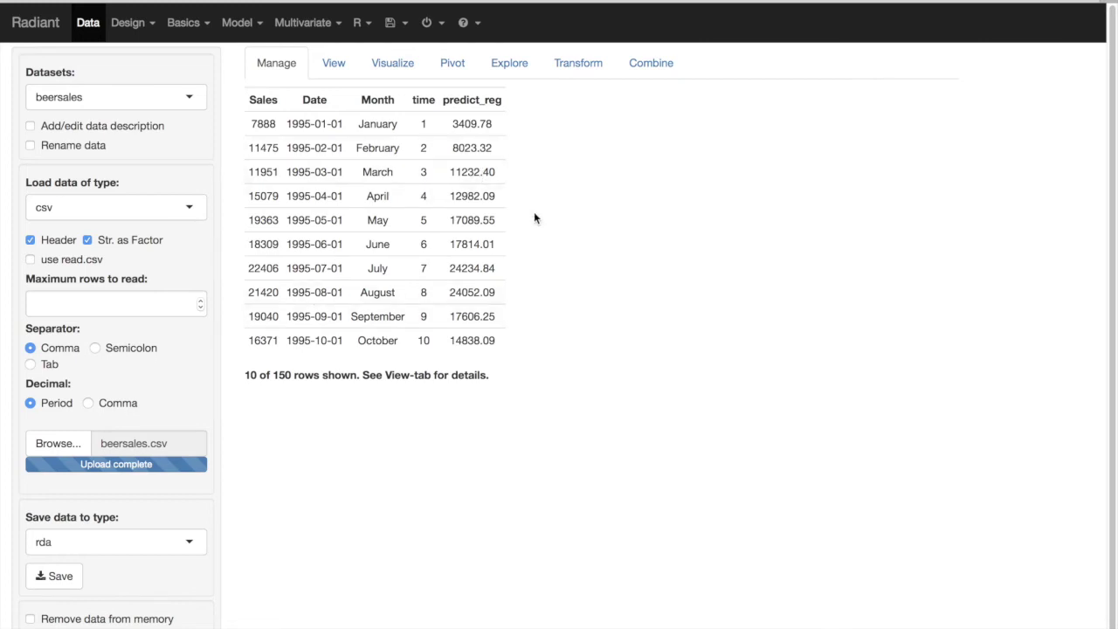
pyautogui.click(588, 68)
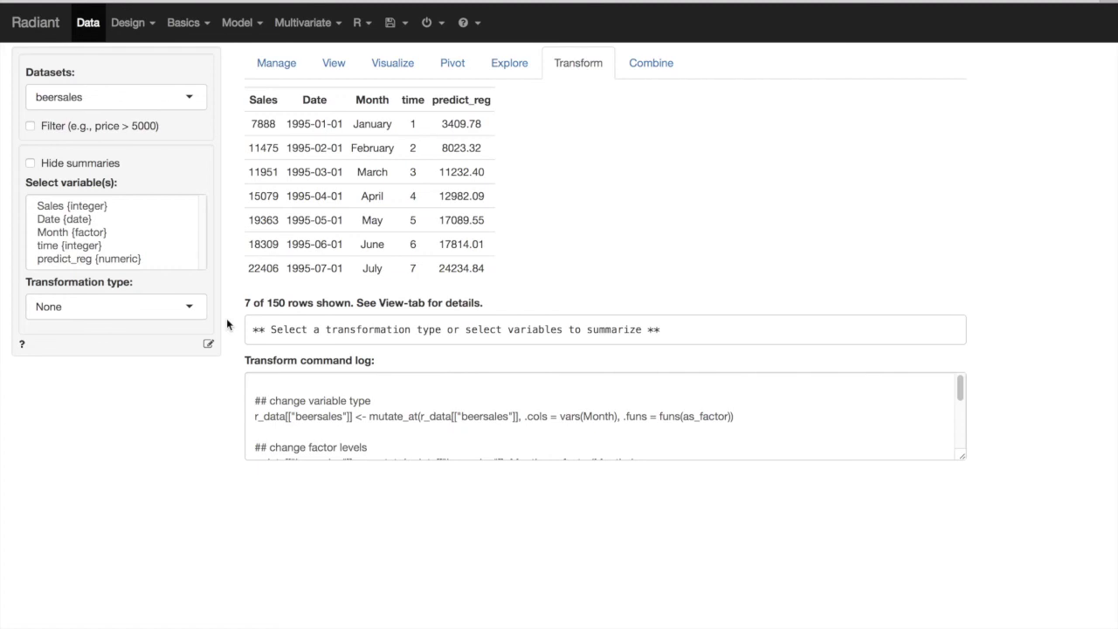
pyautogui.click(190, 309)
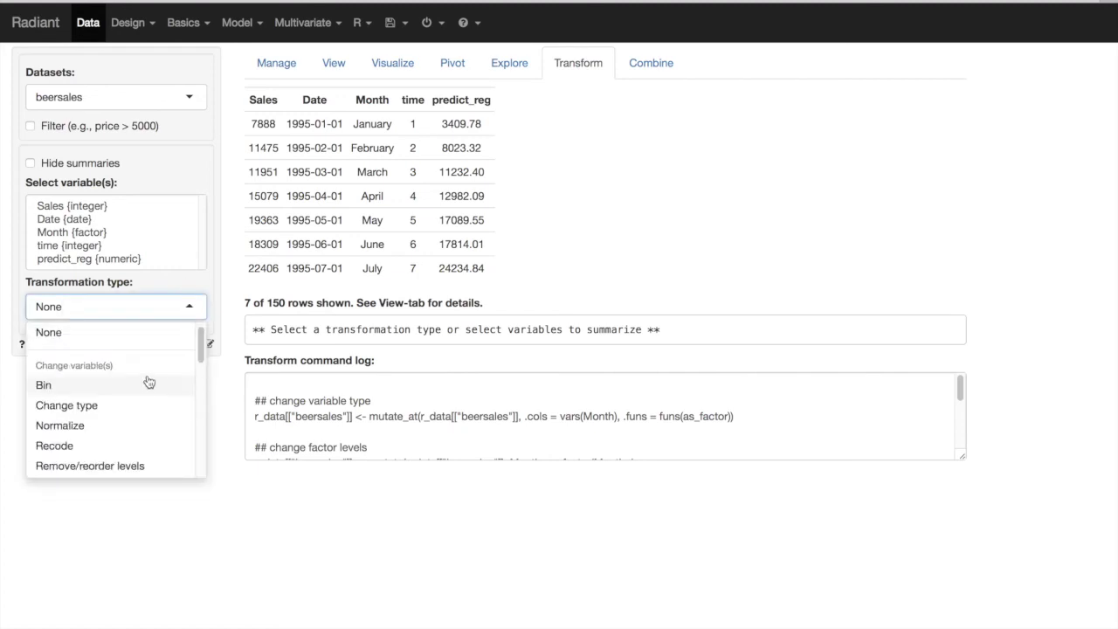
pyautogui.scroll(-5, 150, 392)
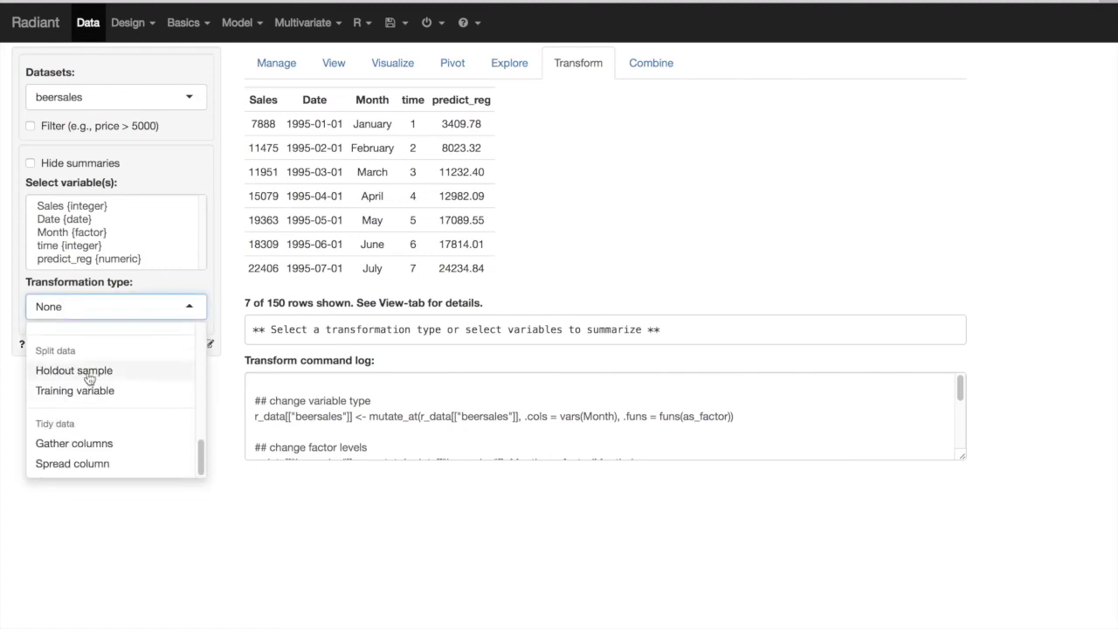
pyautogui.click(87, 374)
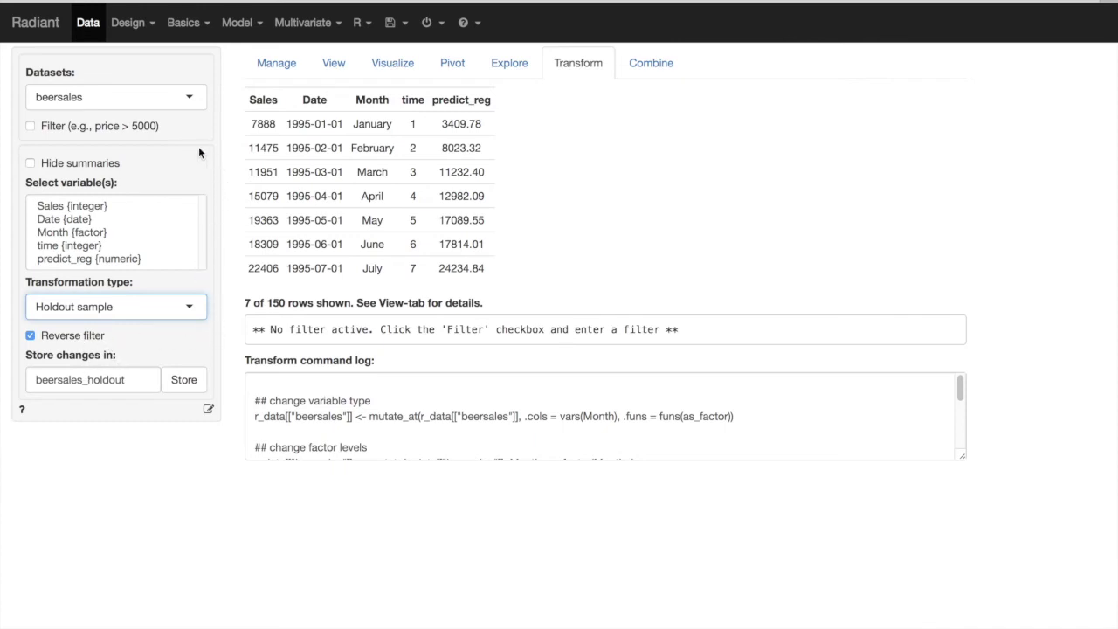
# Enable the data filter on beersales and enter the condition Date < '2006-06-01' for the holdout sample
pyautogui.click(61, 132)
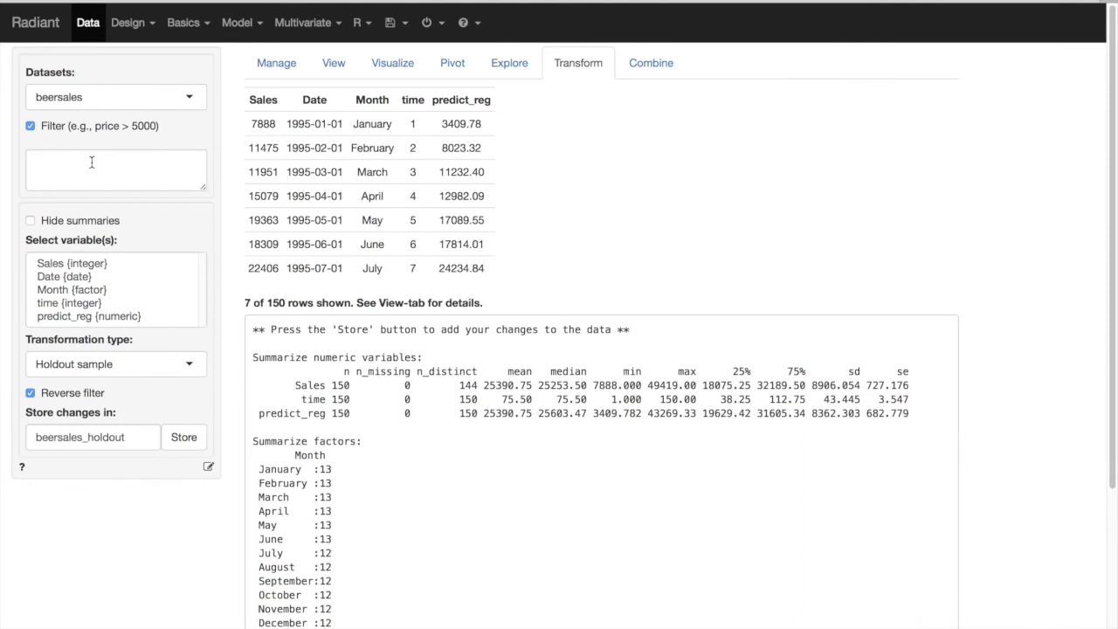
pyautogui.click(132, 165)
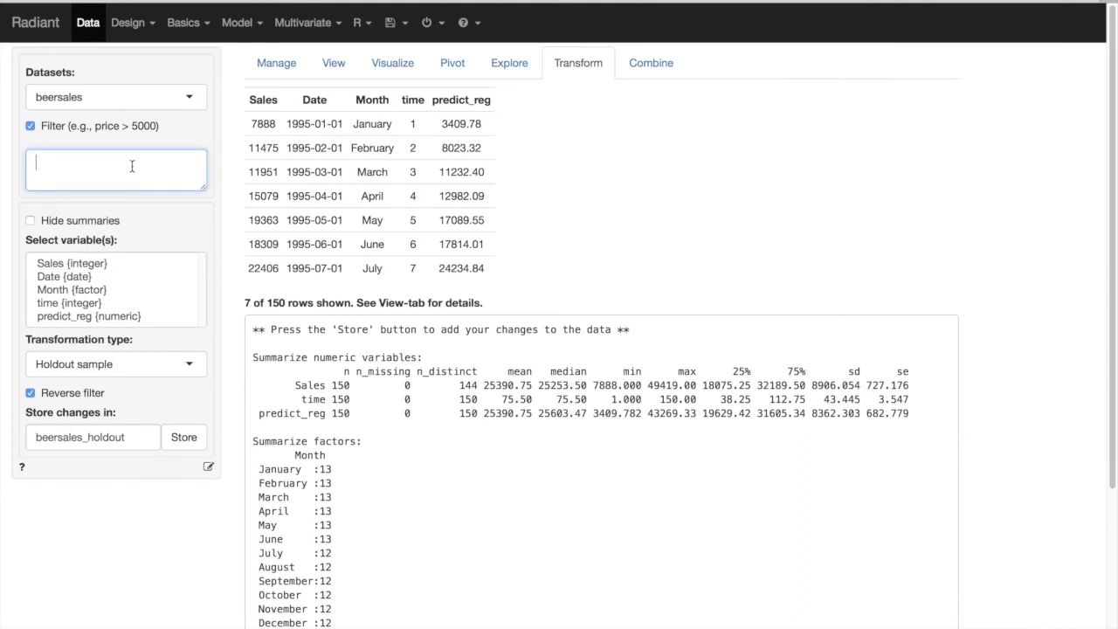
pyautogui.write("Date < '")
pyautogui.write('2006-06-01')
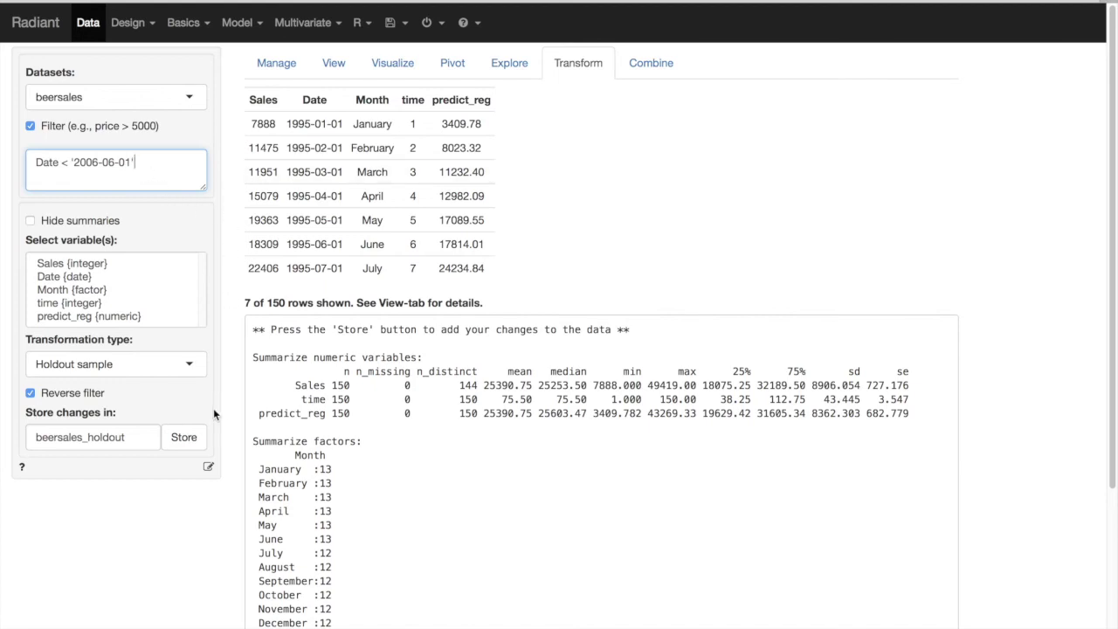
pyautogui.click(227, 332)
pyautogui.click(149, 169)
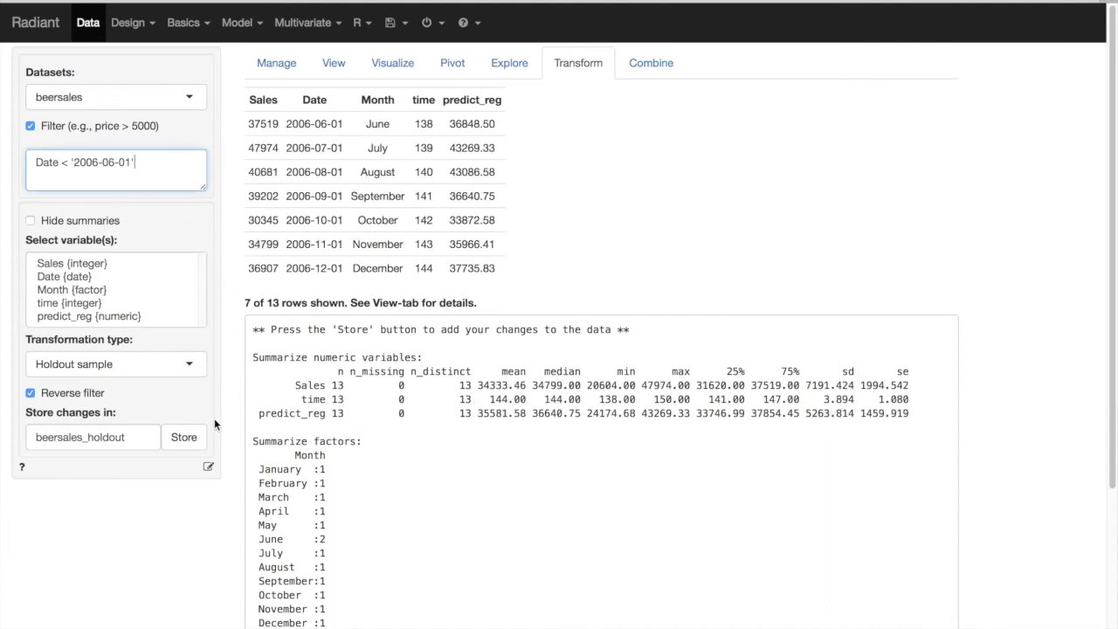
pyautogui.scroll(-1, 229, 419)
pyautogui.scroll(-1, 229, 419)
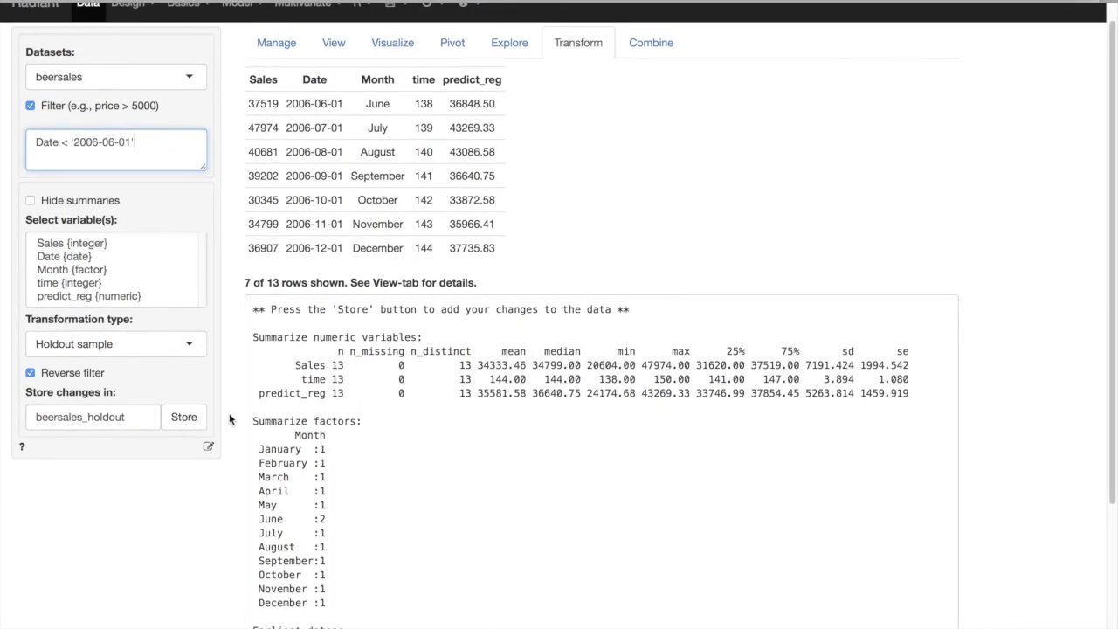
# Change the date in the beersales filter condition so it reads Date < '2006-07-01'
pyautogui.doubleClick(109, 146)
pyautogui.write('07')
pyautogui.click(153, 146)
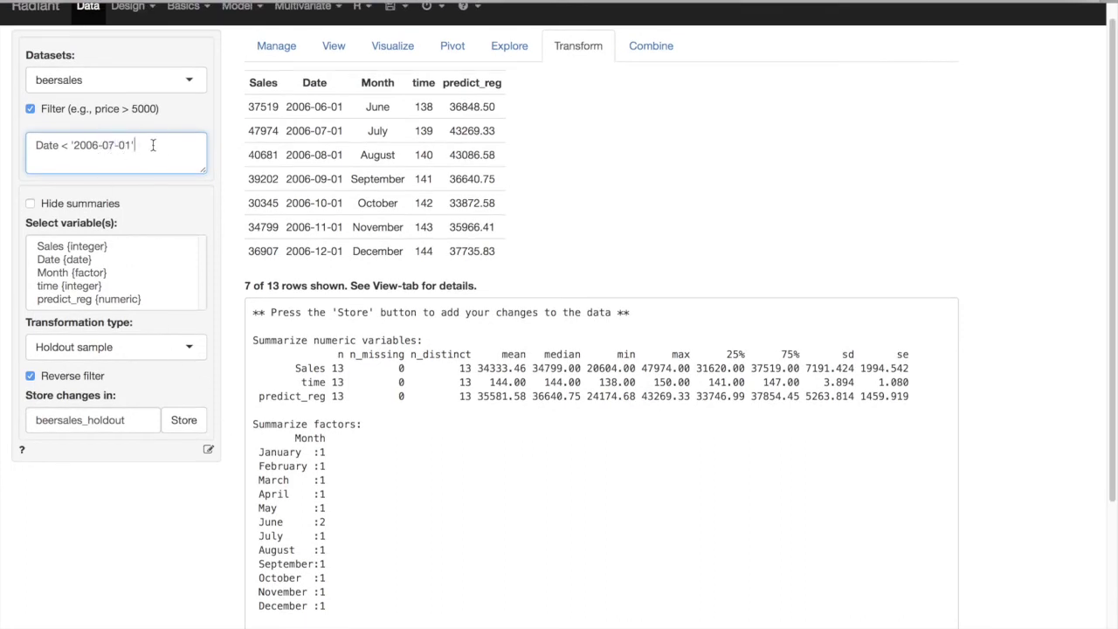
pyautogui.press('Return')
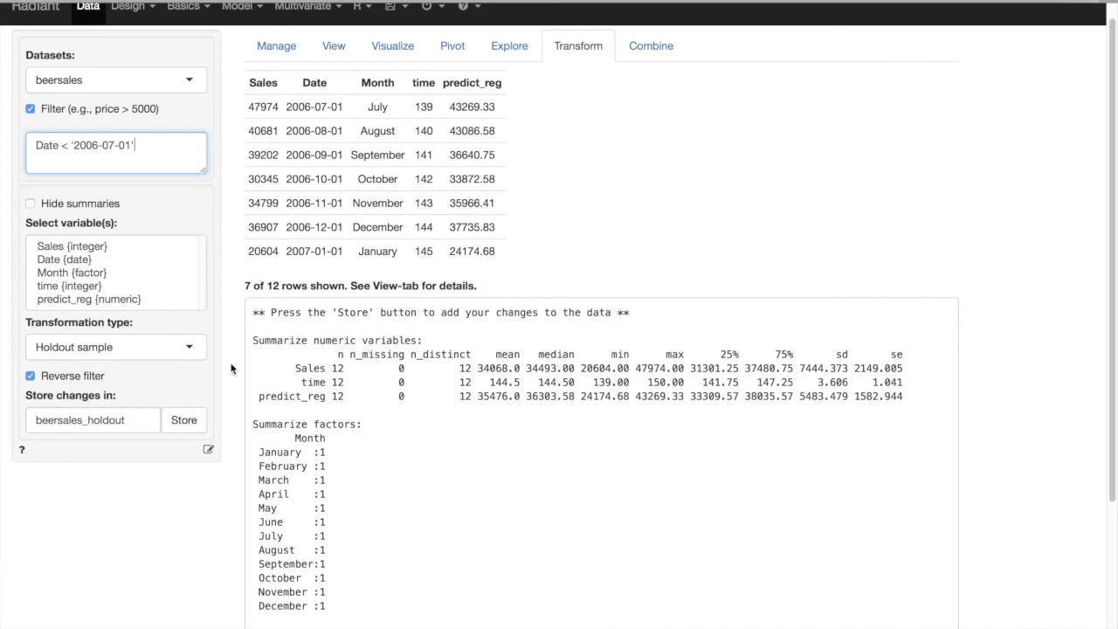
# Check the date range in the holdout summary and store the sample as beersales_holdout with the filter reversed
pyautogui.scroll(-1, 232, 369)
pyautogui.scroll(-3, 320, 436)
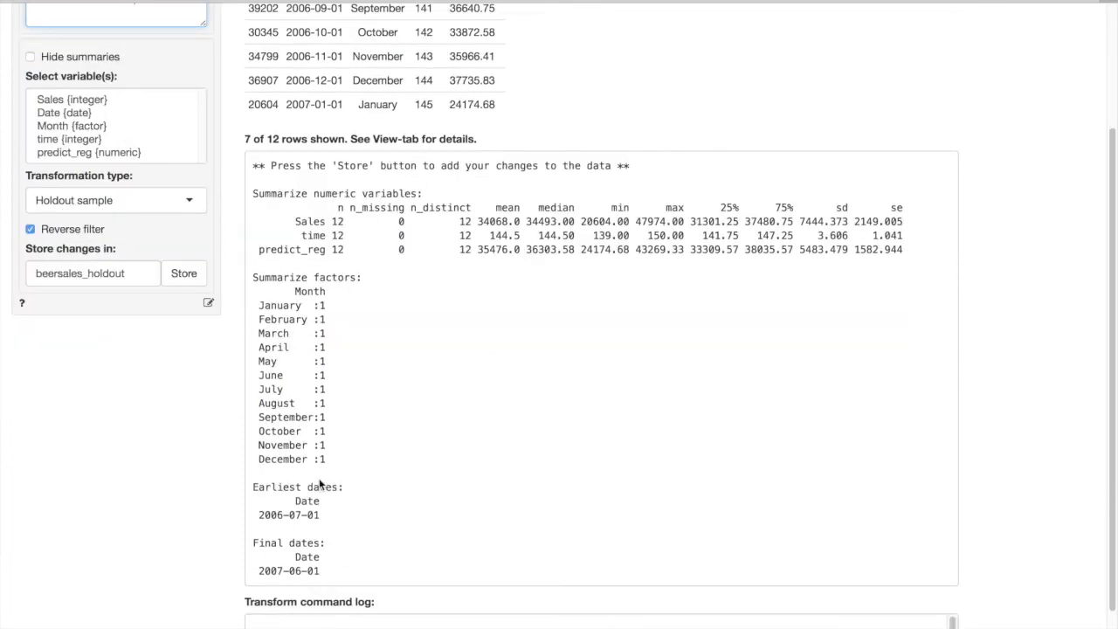
pyautogui.scroll(-1, 236, 447)
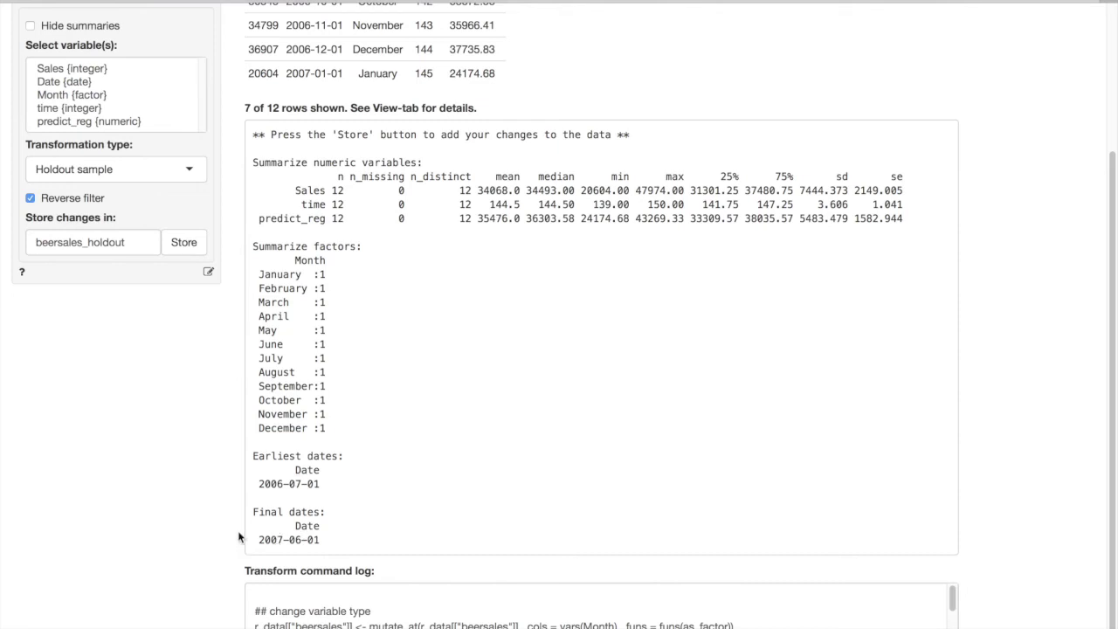
pyautogui.scroll(4, 238, 534)
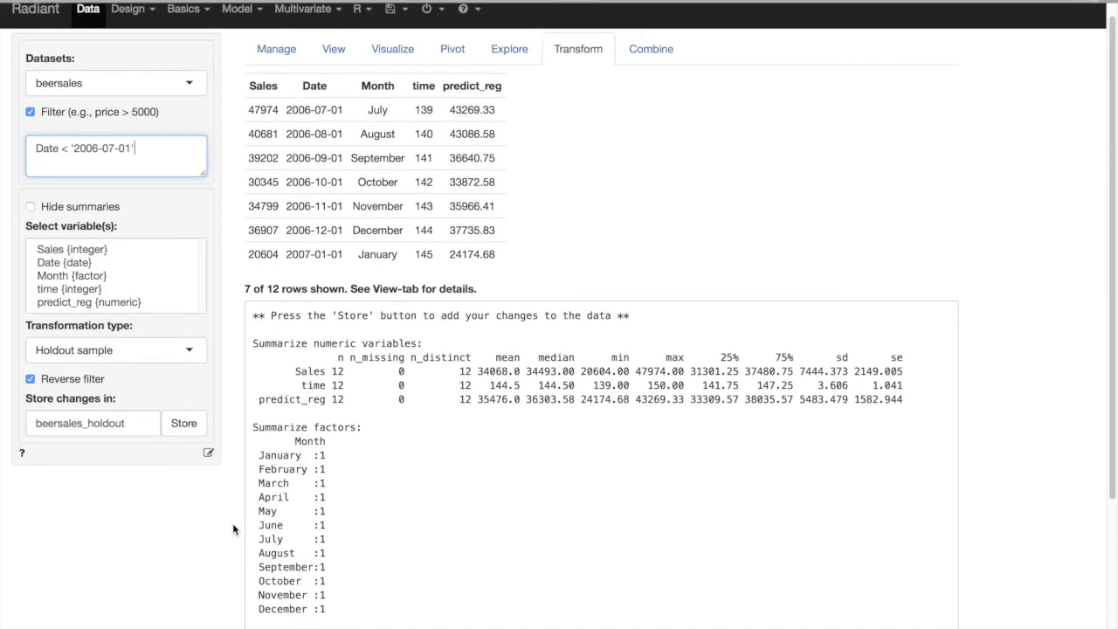
pyautogui.scroll(1, 234, 529)
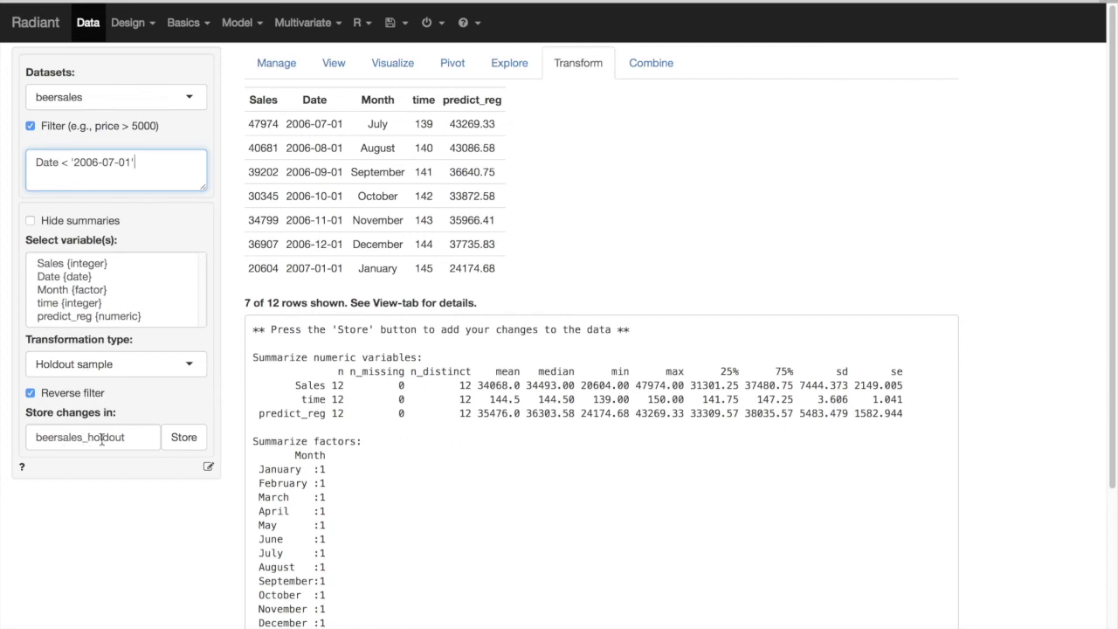
pyautogui.click(185, 444)
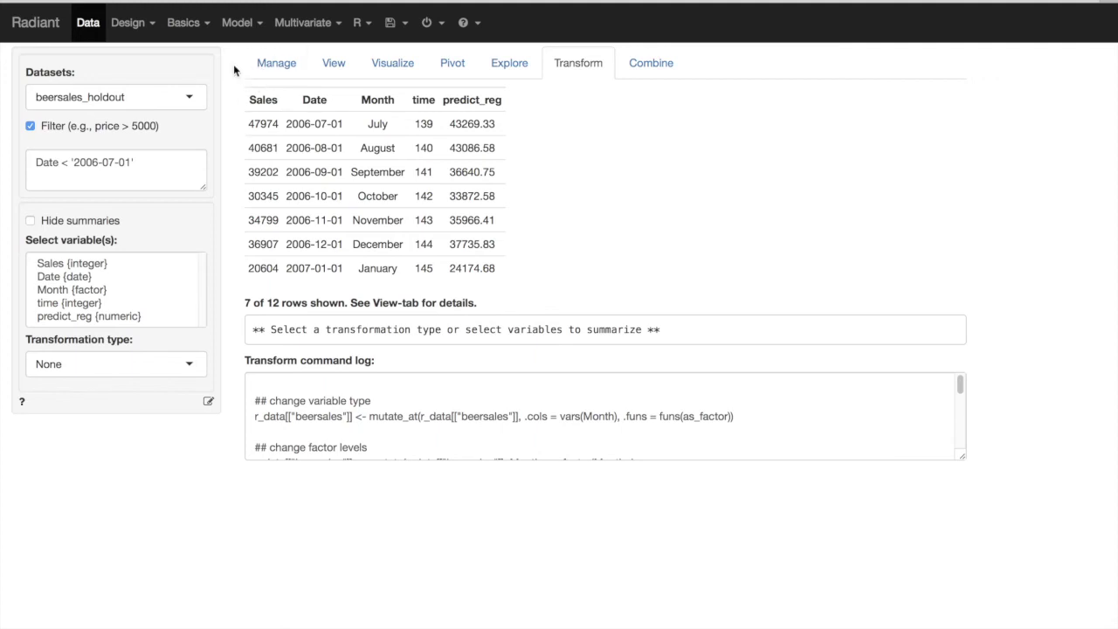
# Switch the active dataset back to beersales, keeping the Date < '2006-07-01' filter
pyautogui.click(193, 97)
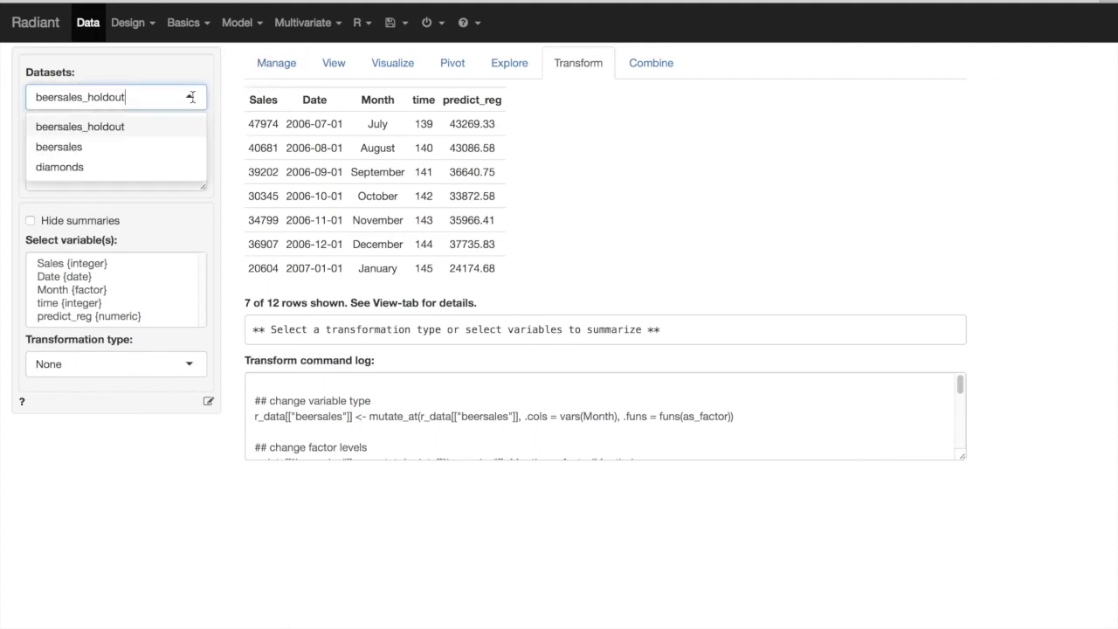
pyautogui.click(53, 146)
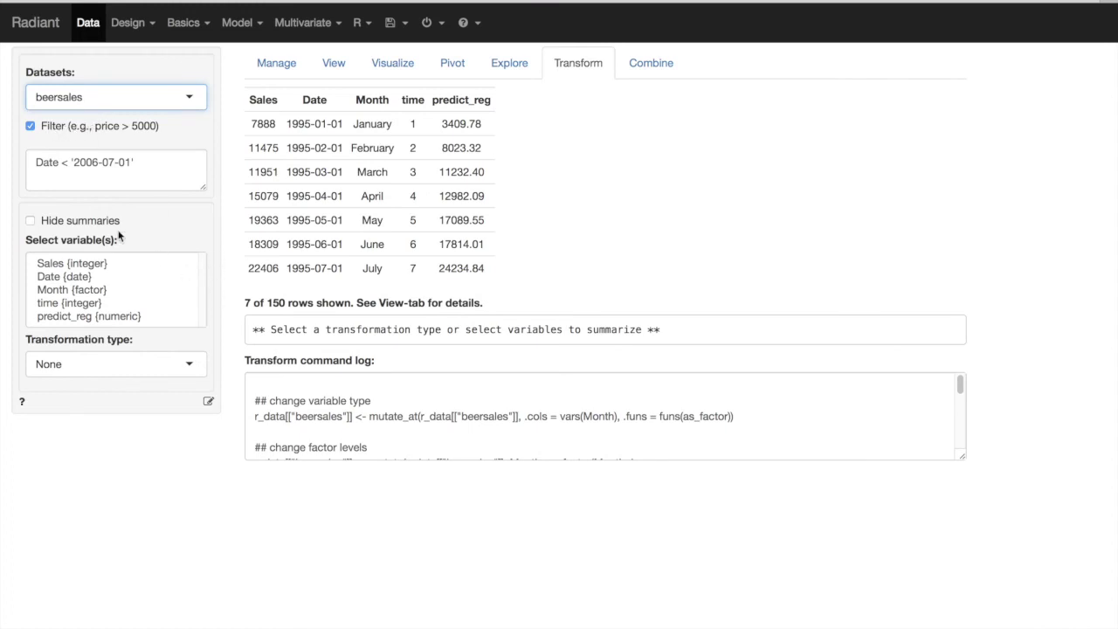
pyautogui.click(150, 175)
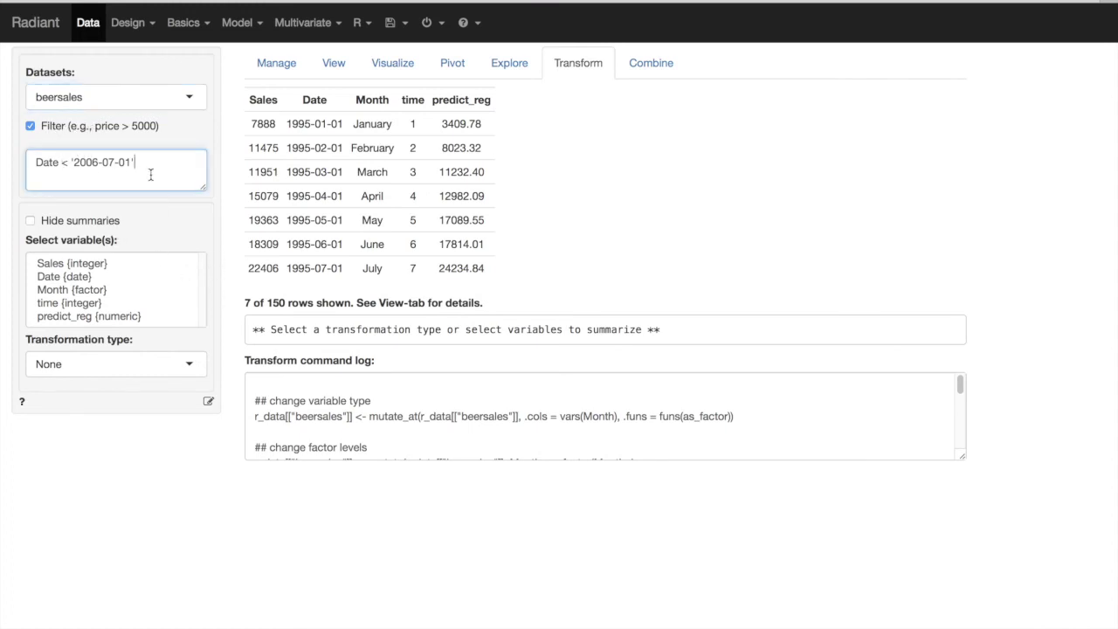
pyautogui.click(69, 164)
# Estimate the linear regression (OLS) of Sales on Month and time for the filtered beersales data
pyautogui.click(243, 24)
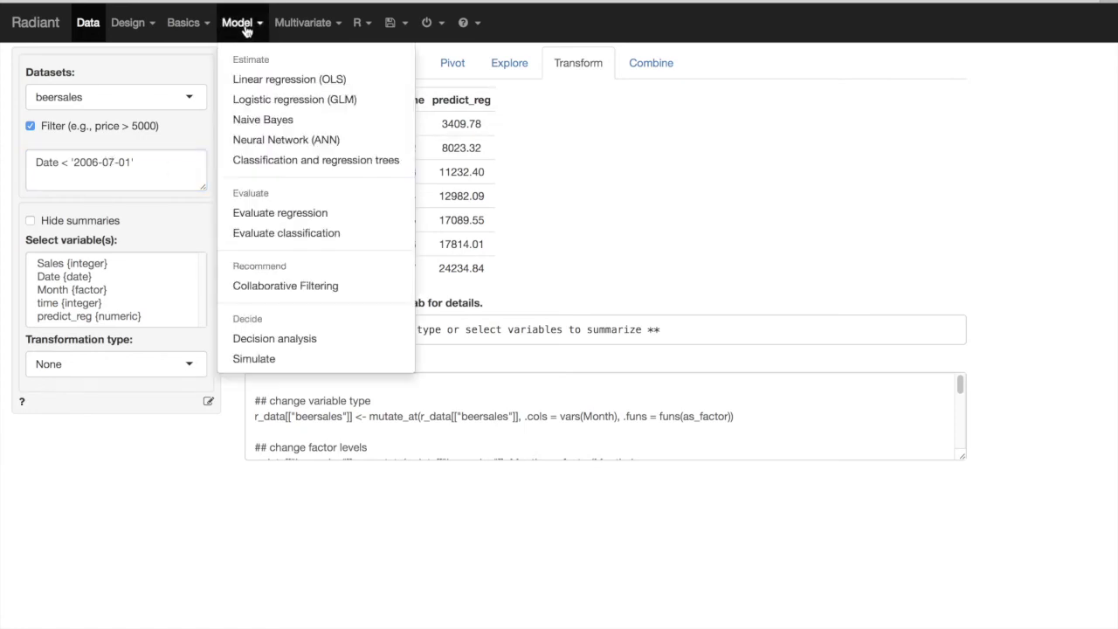
pyautogui.click(254, 80)
pyautogui.click(275, 67)
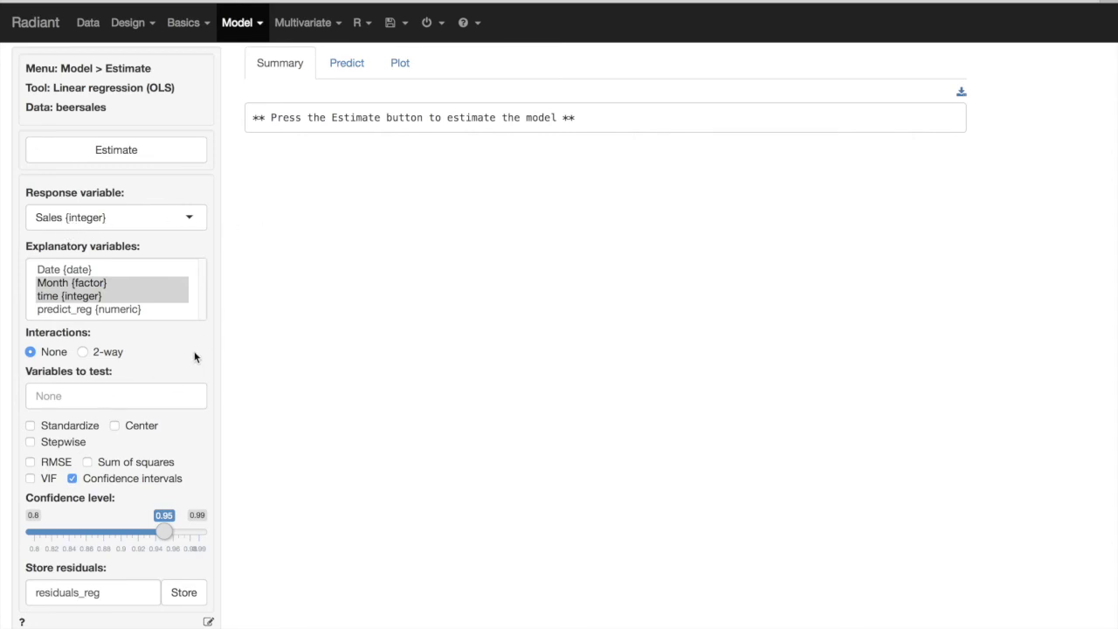
pyautogui.click(129, 154)
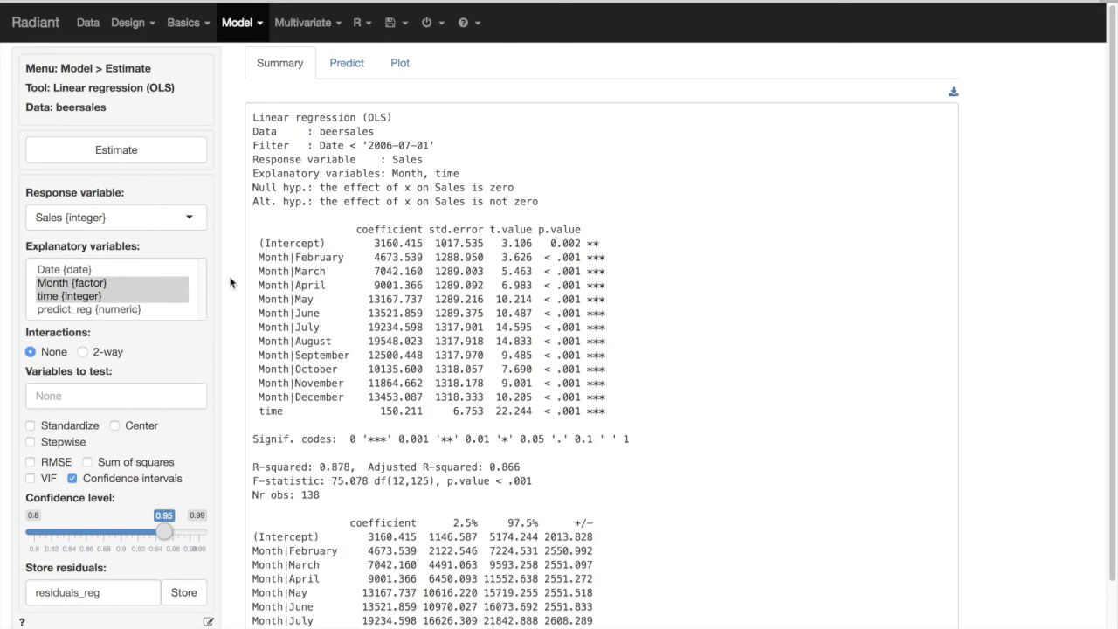
# Review the regression summary, checking the number of observations and the coefficients of the filtered model
pyautogui.click(309, 494)
pyautogui.doubleClick(310, 494)
pyautogui.click(234, 474)
pyautogui.scroll(-1, 226, 333)
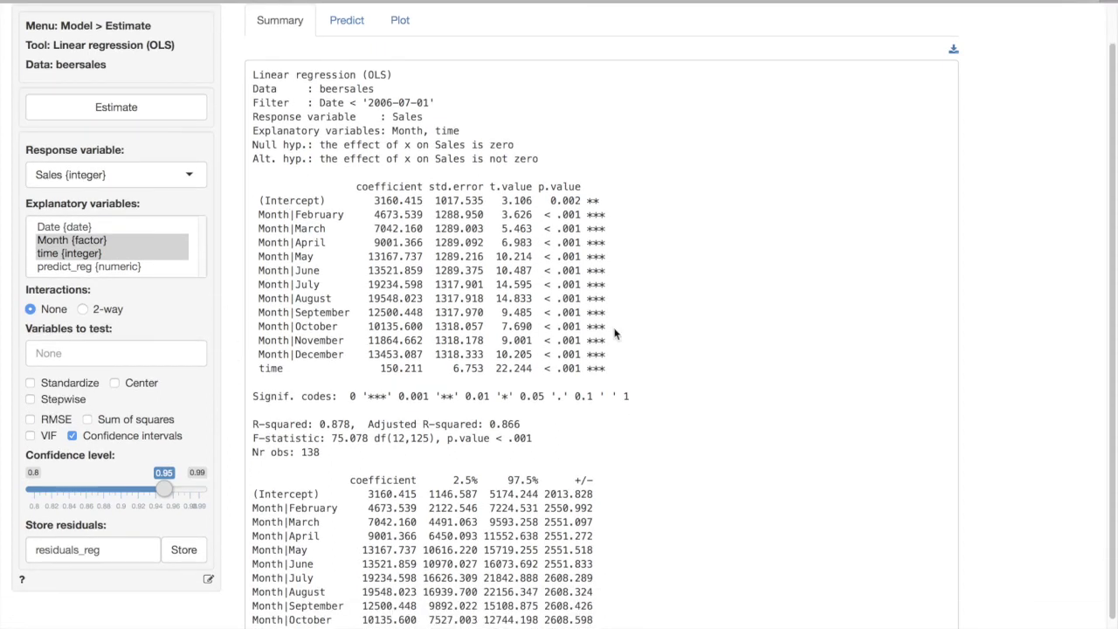
pyautogui.scroll(1, 227, 335)
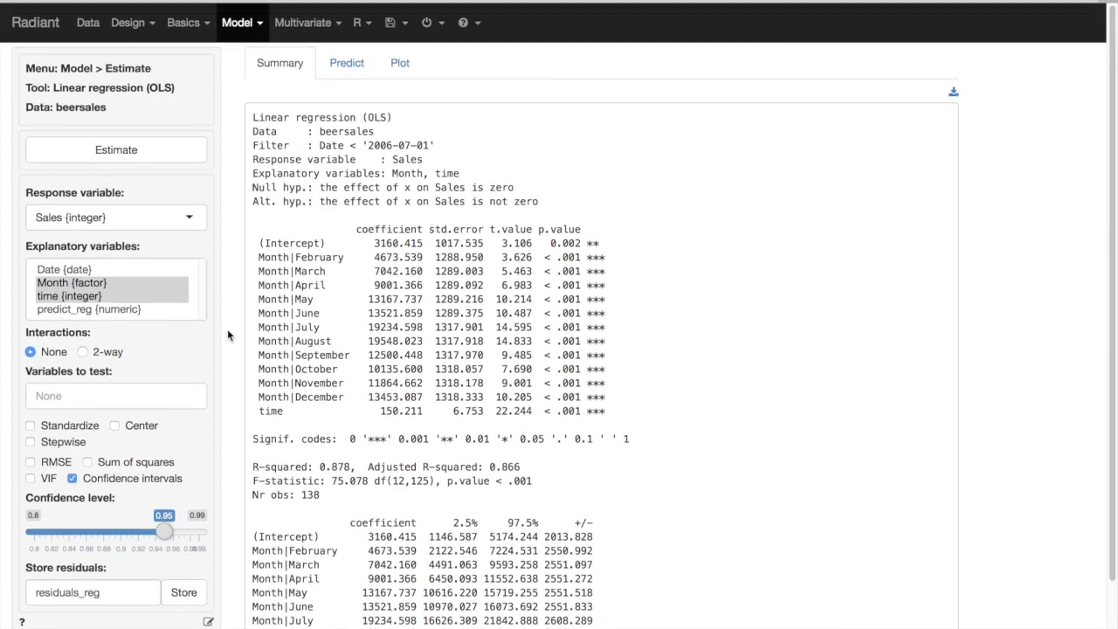
pyautogui.click(347, 64)
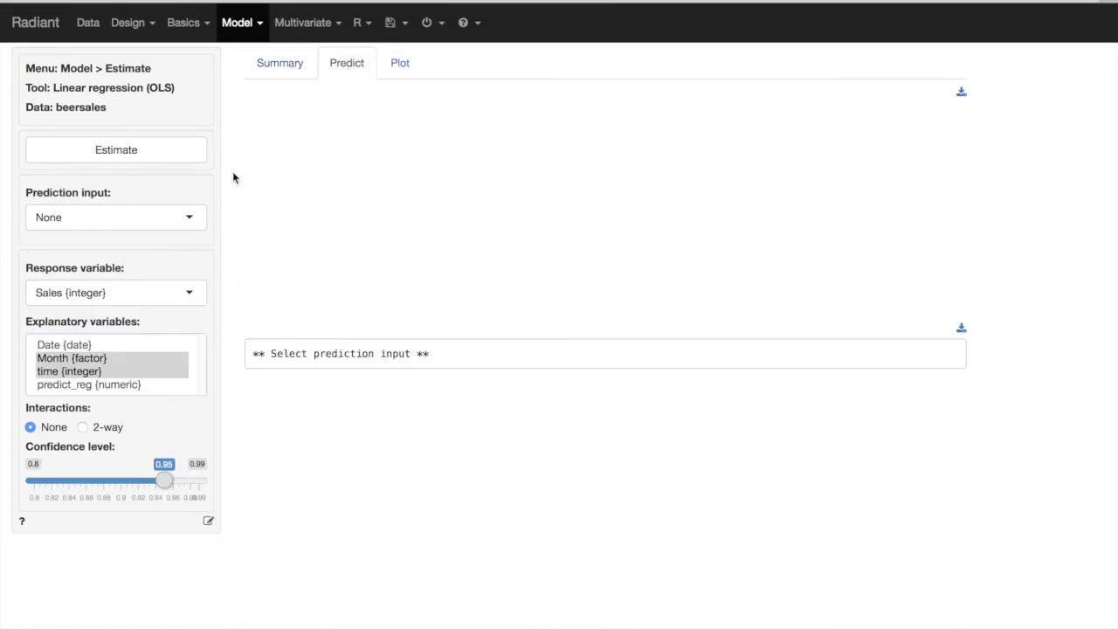
pyautogui.click(278, 68)
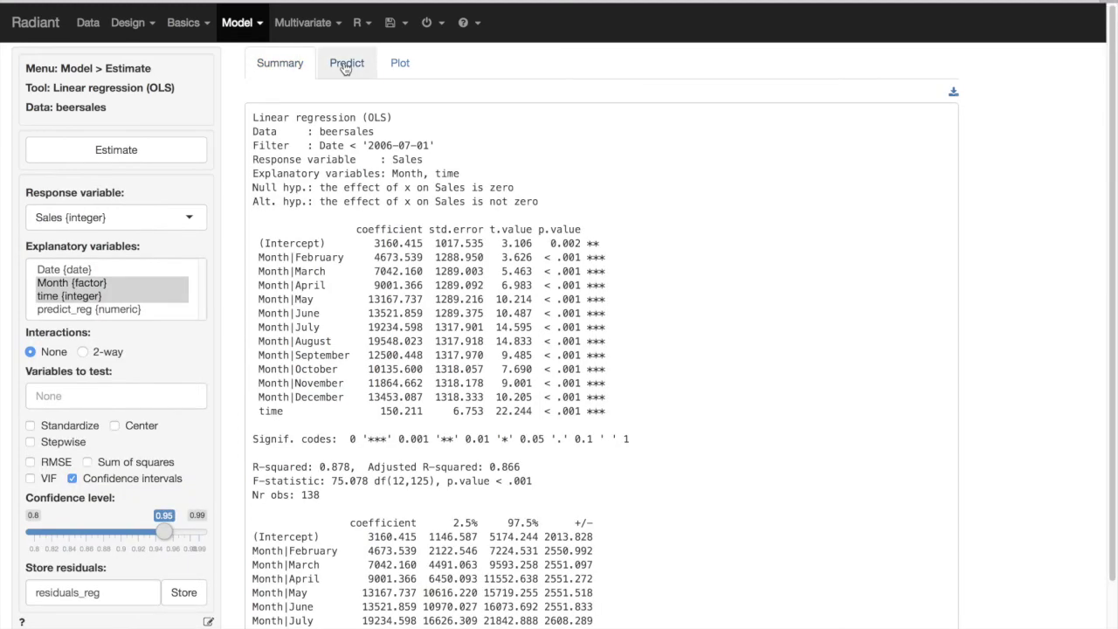
# Predict Sales from the filtered regression using Data as prediction input and beersales_holdout as the profiles
pyautogui.click(346, 67)
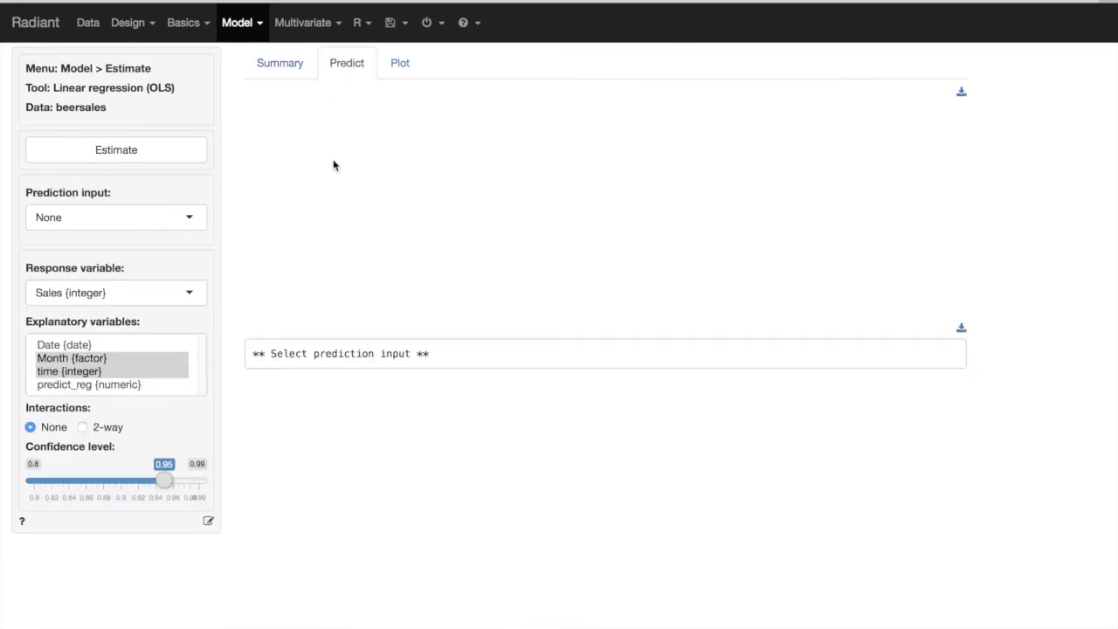
pyautogui.click(187, 218)
pyautogui.click(49, 266)
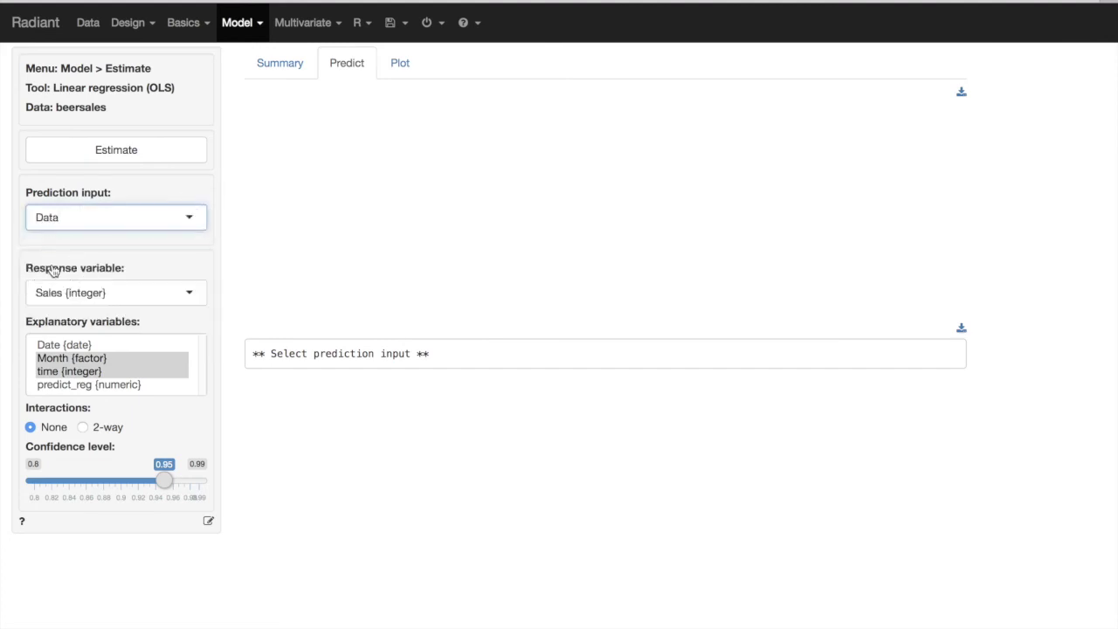
pyautogui.click(189, 271)
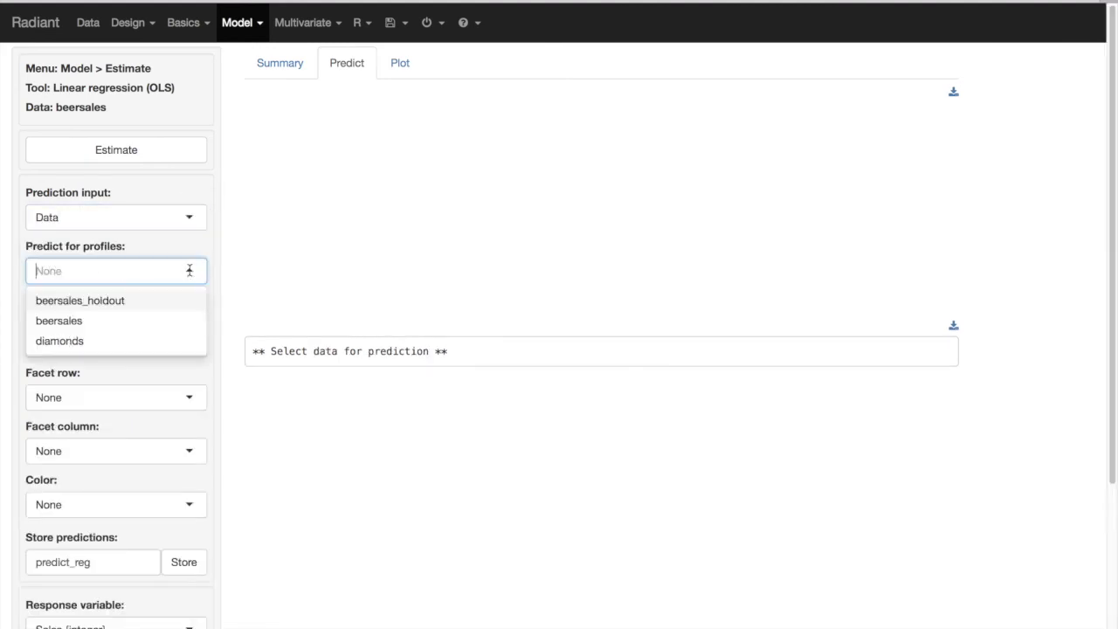
pyautogui.click(117, 305)
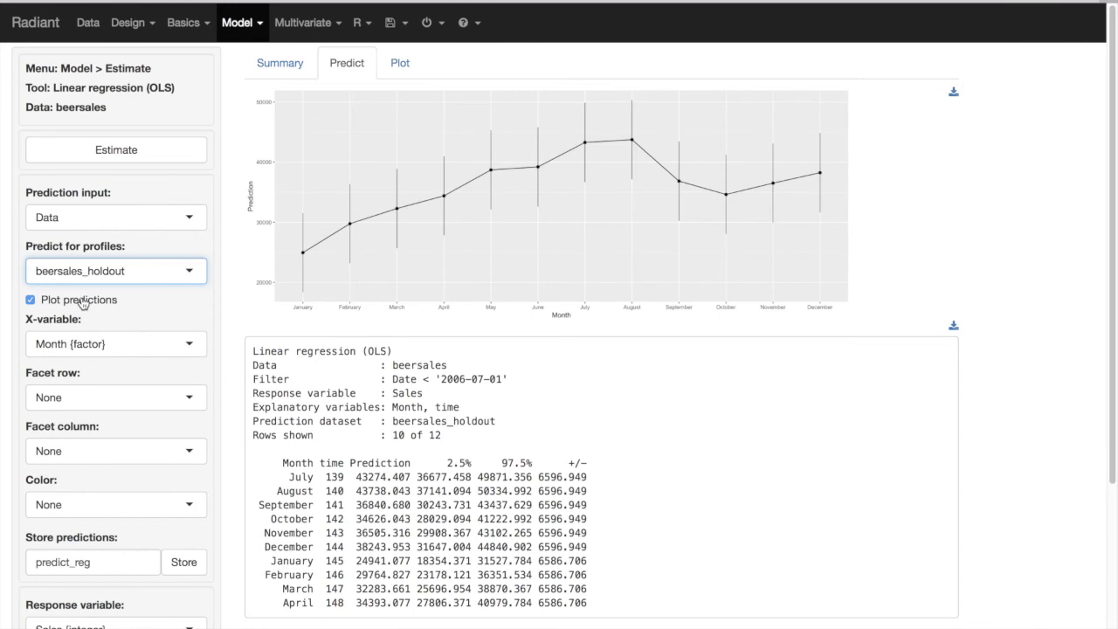
pyautogui.click(81, 301)
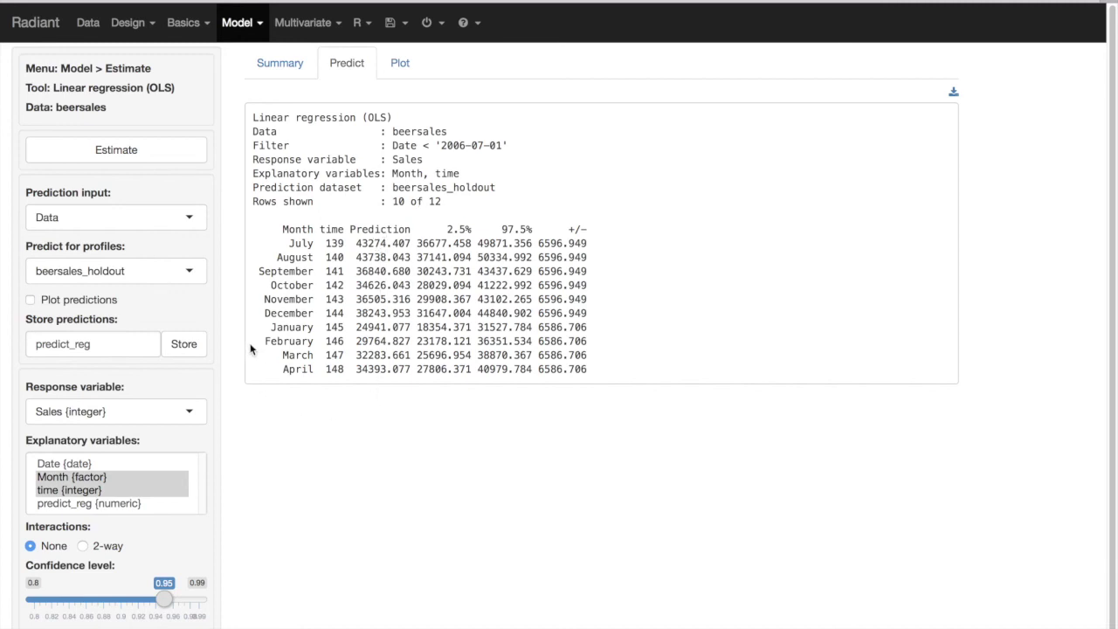
pyautogui.scroll(-1, 233, 318)
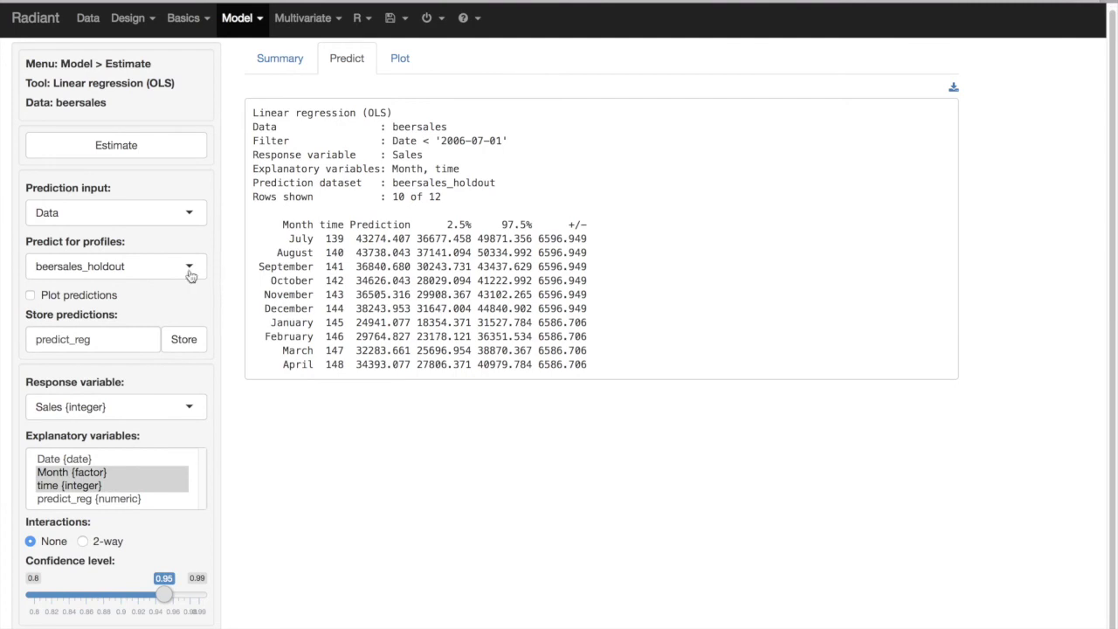
pyautogui.click(31, 296)
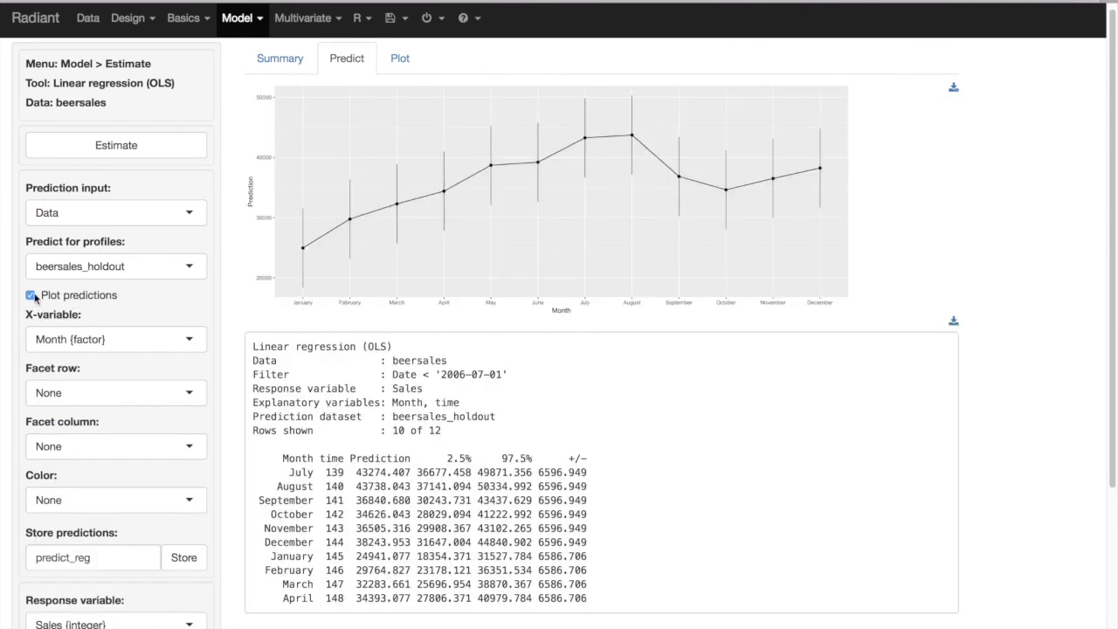
# Set time as the X-variable of the holdout prediction plot
pyautogui.click(190, 346)
pyautogui.click(140, 389)
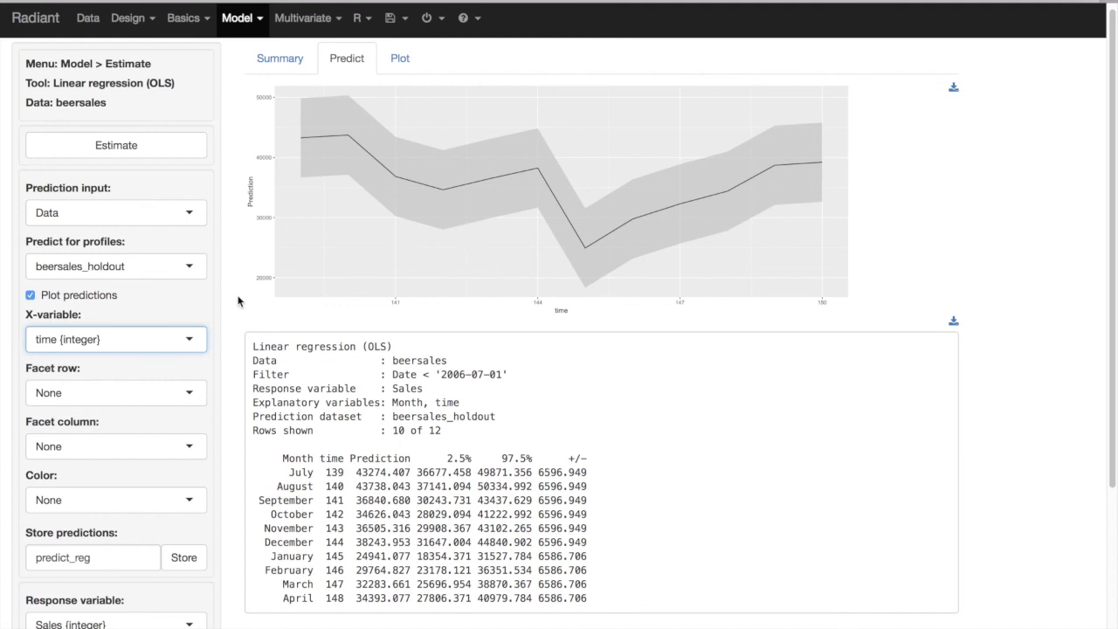
pyautogui.scroll(-1, 237, 260)
pyautogui.scroll(-1, 237, 261)
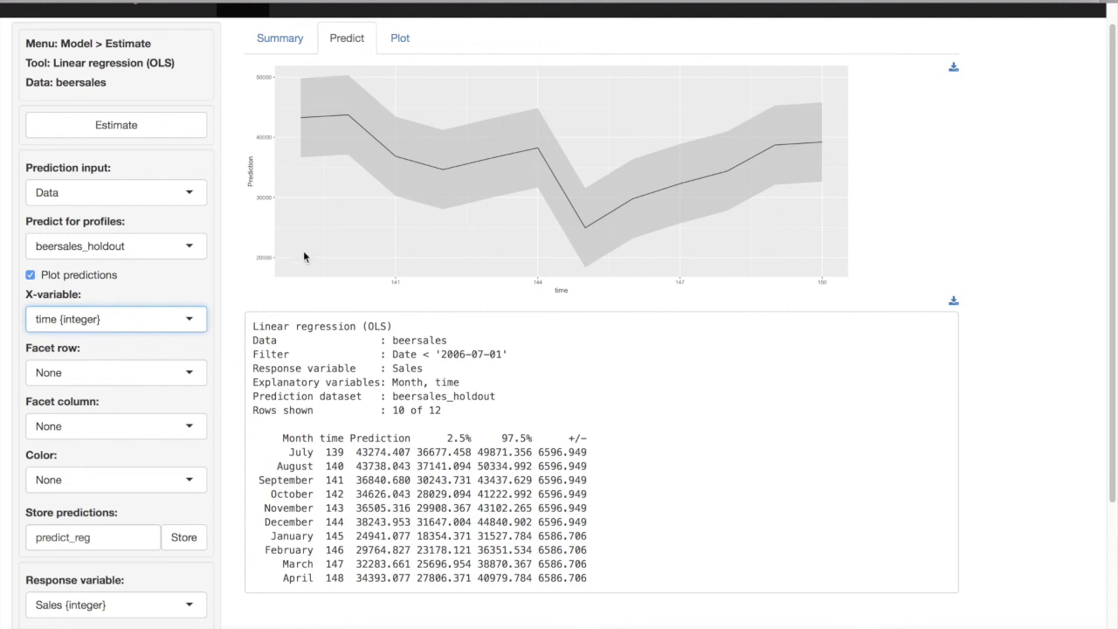
pyautogui.scroll(-1, 232, 279)
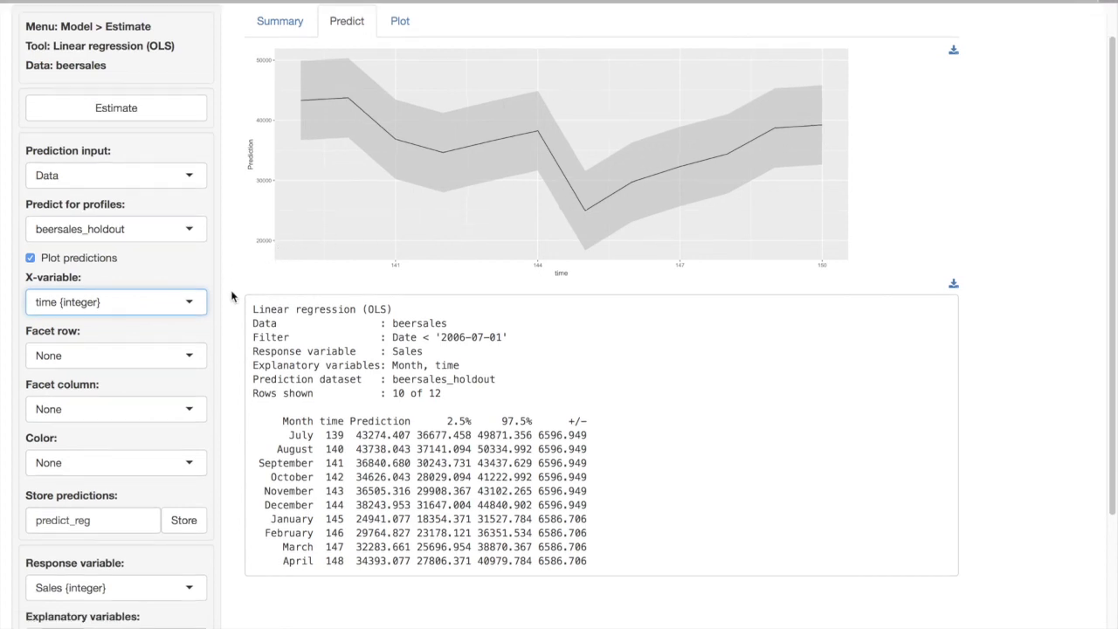
# Store the holdout predictions in the beersales_holdout data under the name predict_reg
pyautogui.scroll(-2, 225, 319)
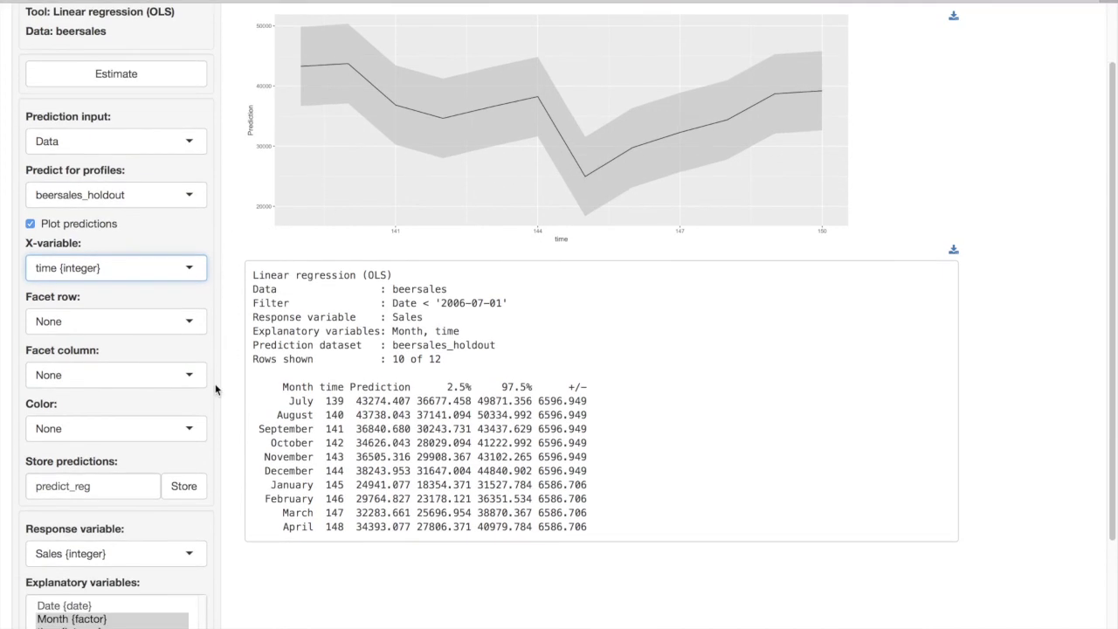
pyautogui.click(186, 492)
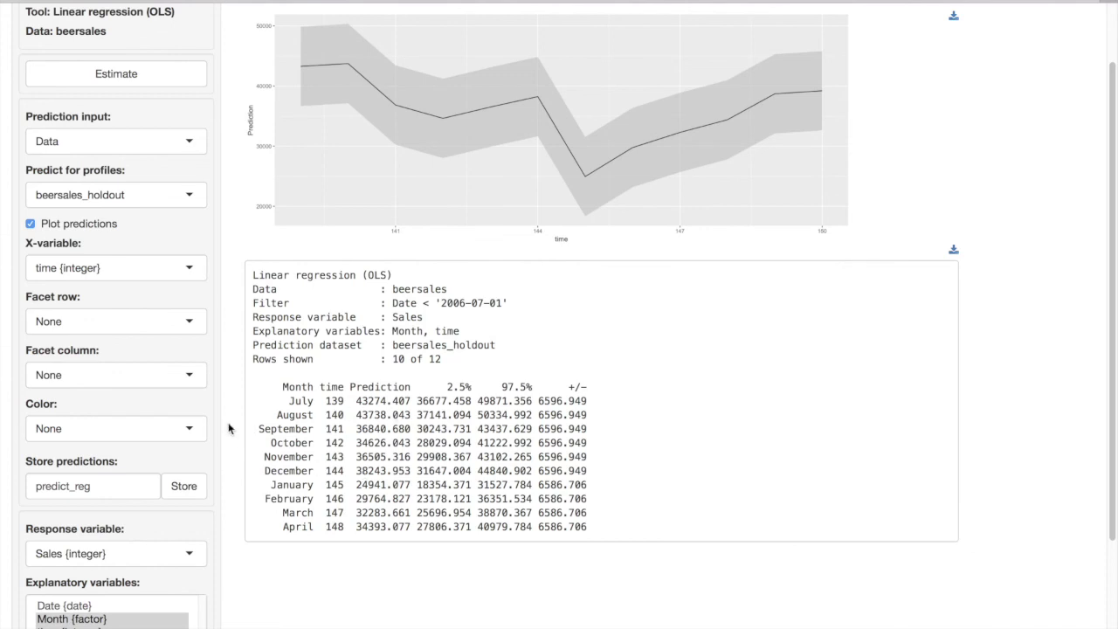
pyautogui.scroll(-2, 229, 428)
pyautogui.scroll(4, 229, 428)
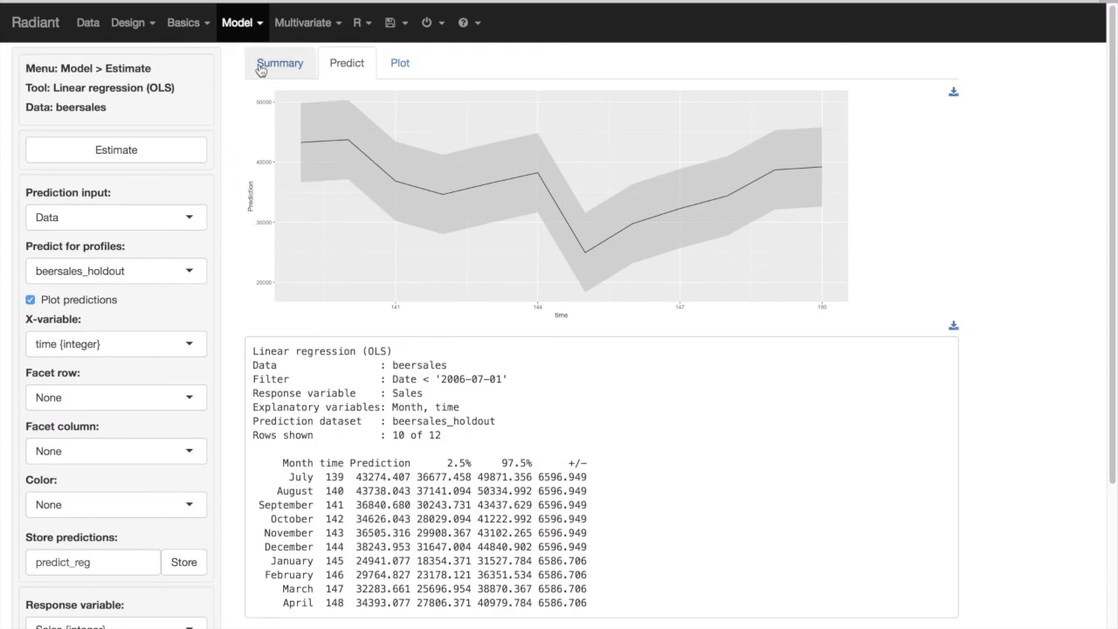
# Display the Sales and predict_reg line plot over time for the beersales_holdout data with the date filter turned off
pyautogui.click(267, 70)
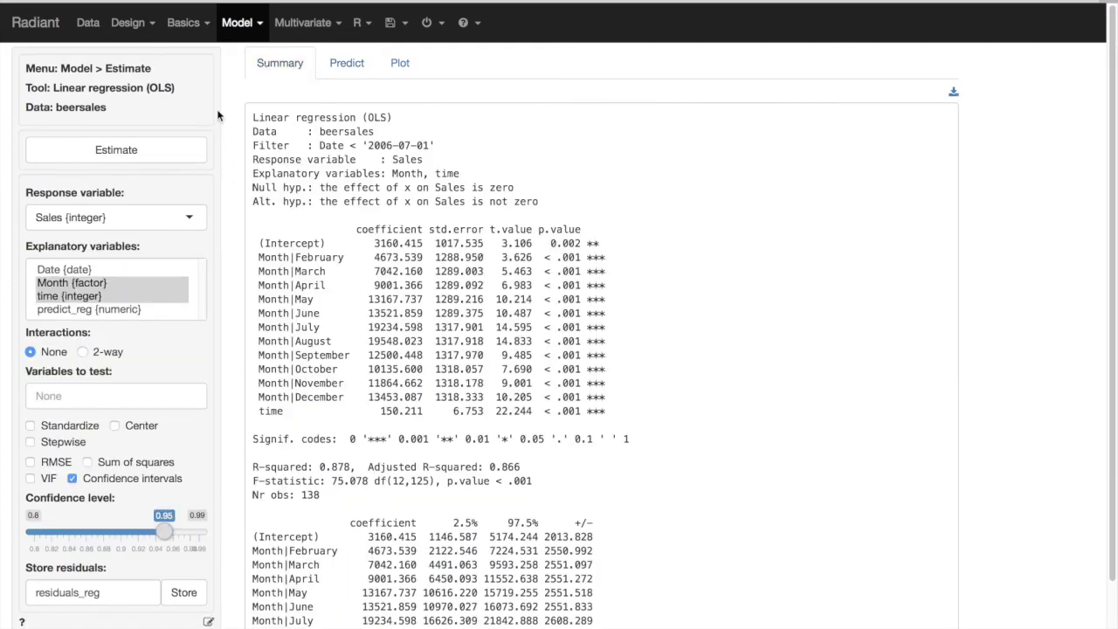
pyautogui.click(89, 24)
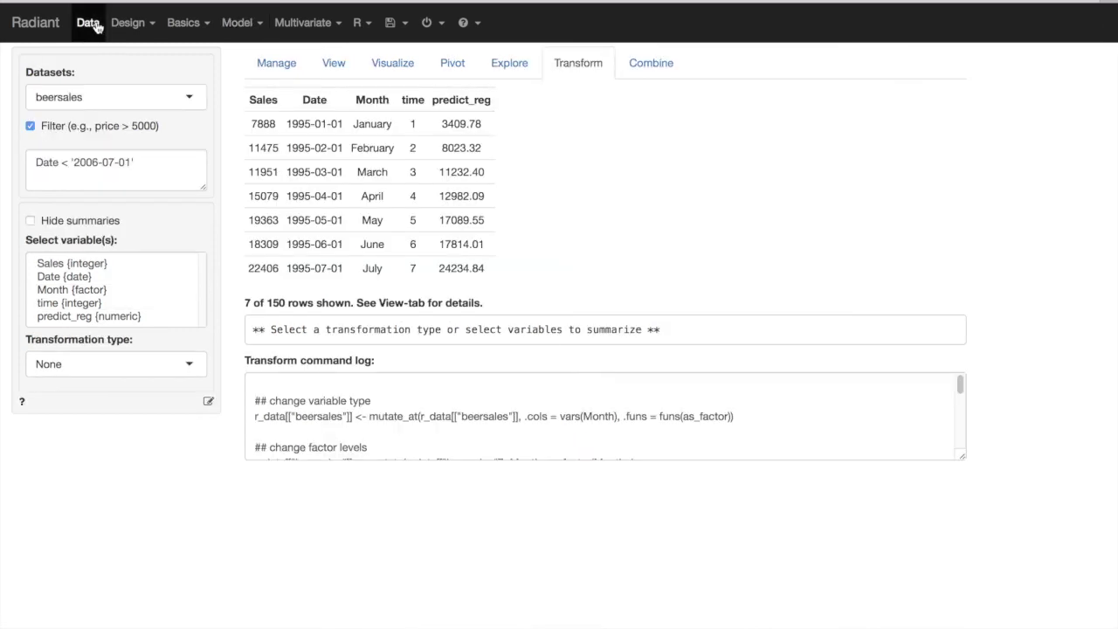
pyautogui.click(395, 70)
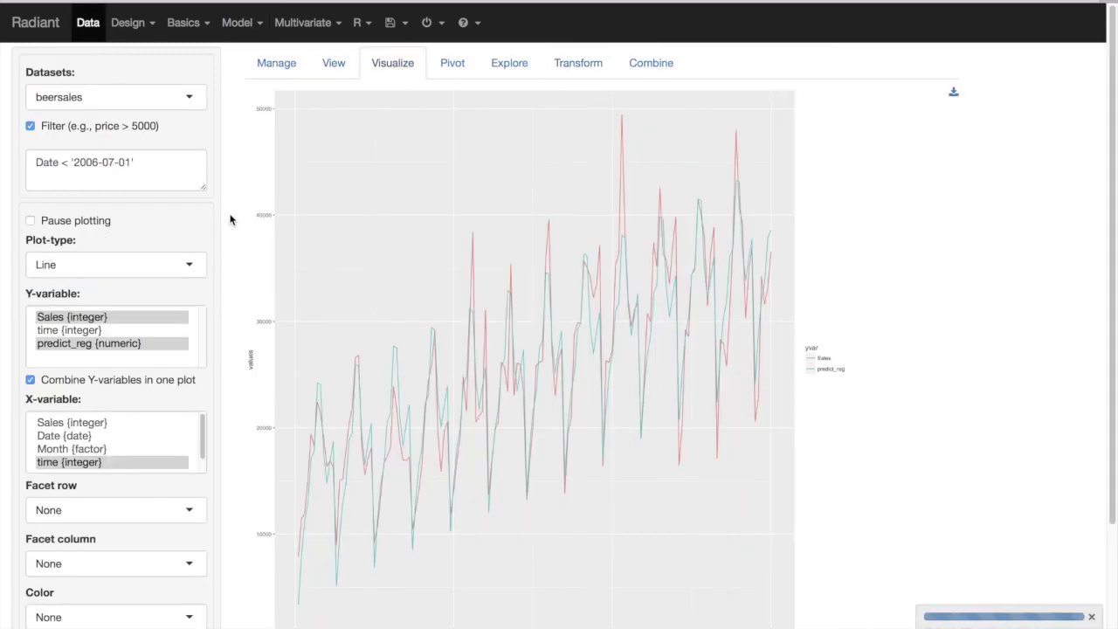
pyautogui.click(191, 101)
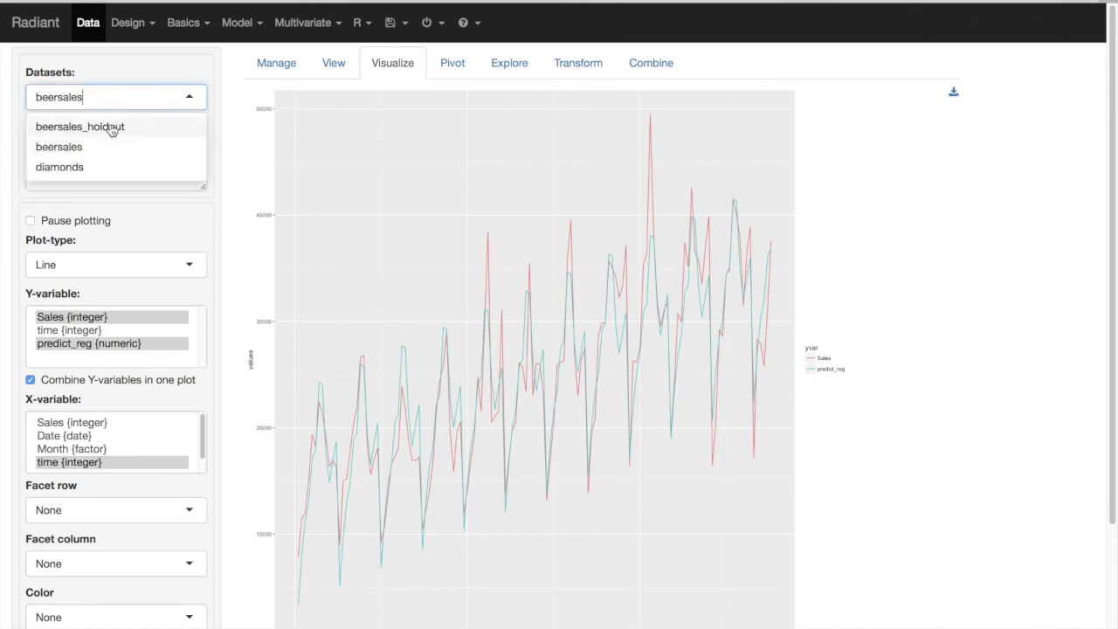
pyautogui.click(116, 126)
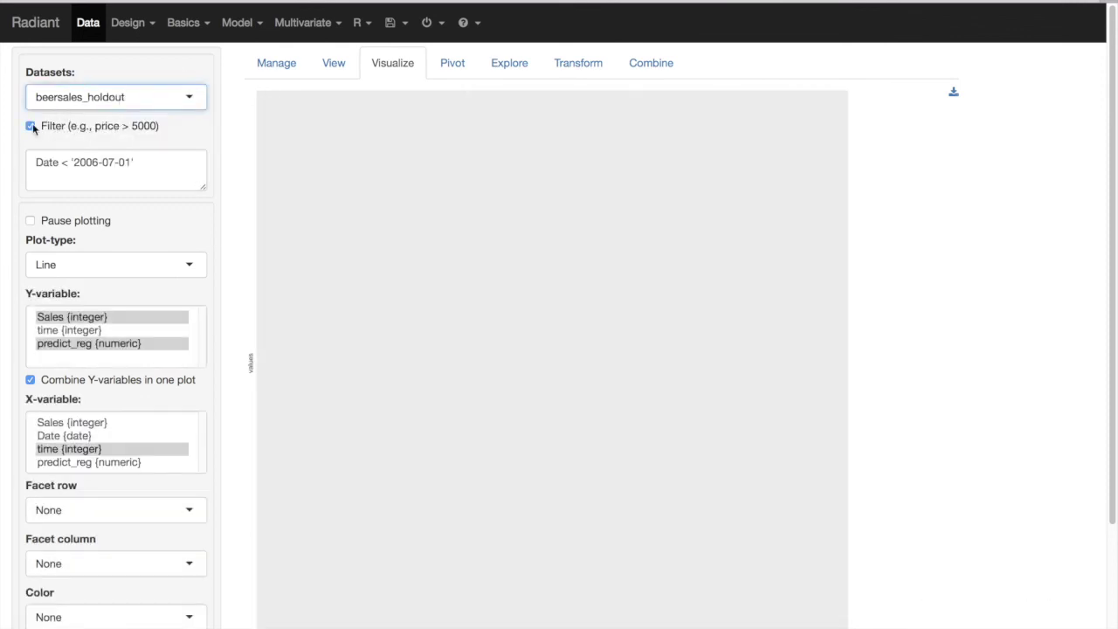
pyautogui.click(31, 126)
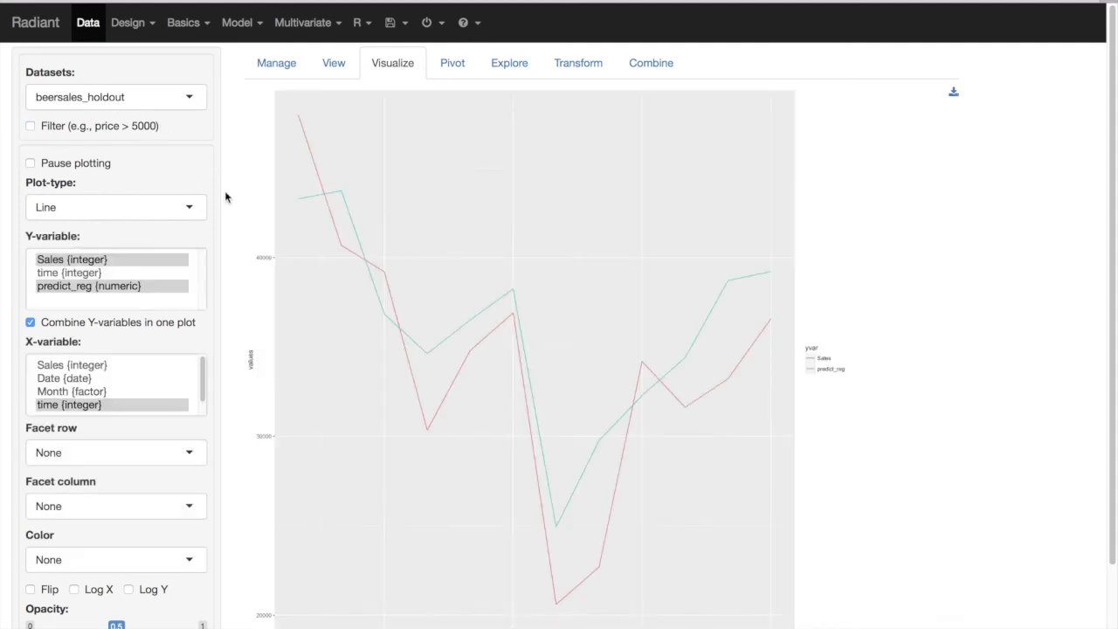
# Examine the holdout line plot, comparing actual Sales with the predict_reg values across the time periods
pyautogui.scroll(-1, 238, 199)
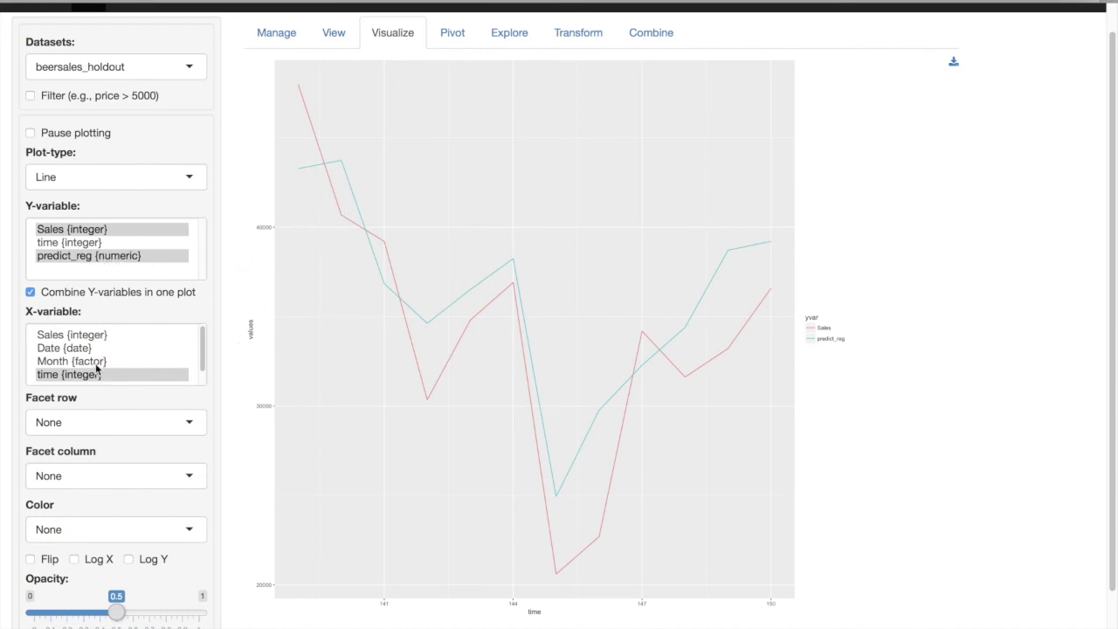
pyautogui.scroll(-1, 469, 460)
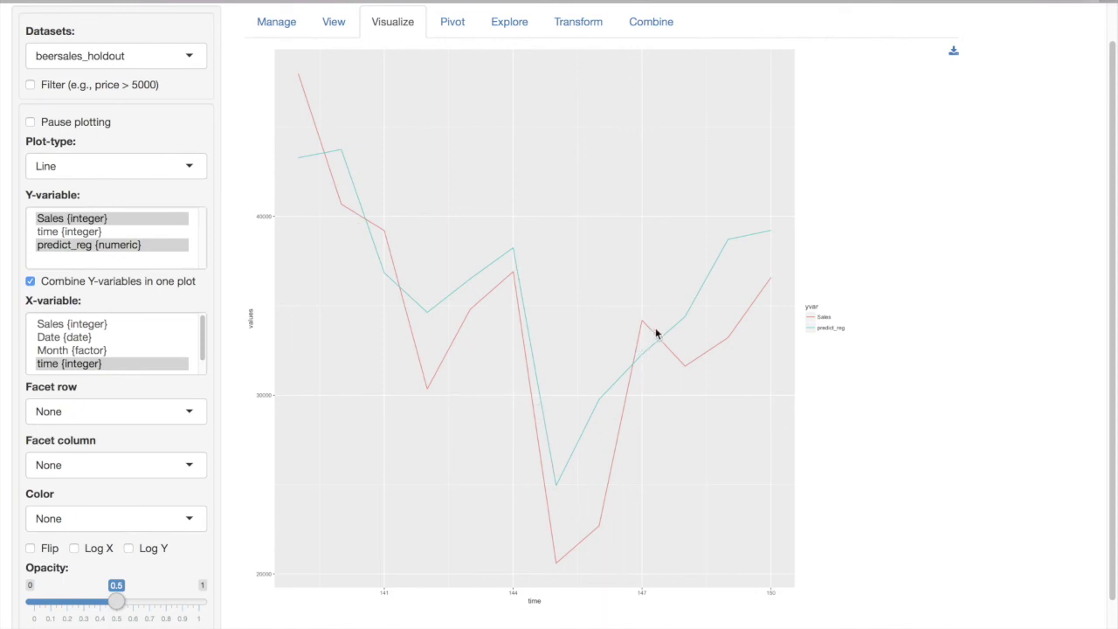
pyautogui.scroll(1, 895, 247)
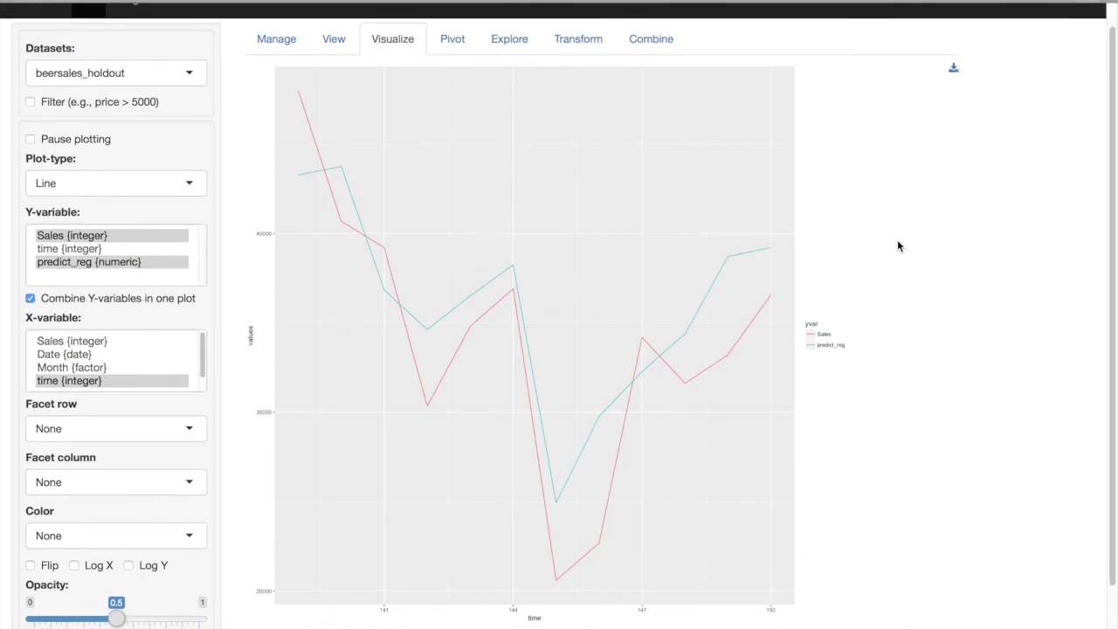
pyautogui.scroll(-2, 897, 246)
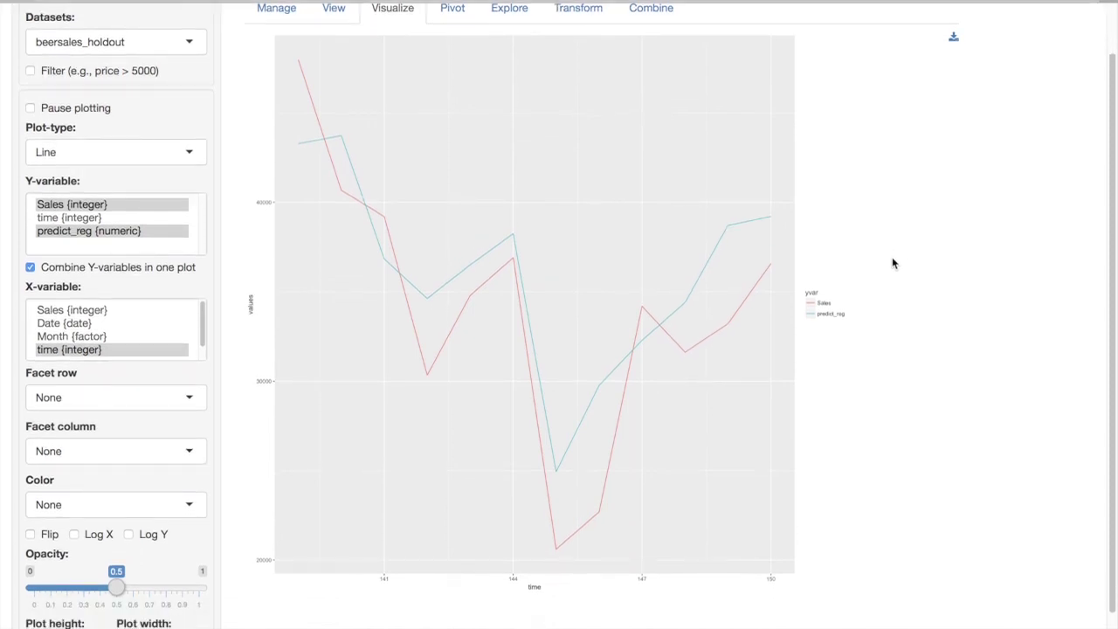
pyautogui.scroll(1, 892, 256)
pyautogui.scroll(1, 893, 259)
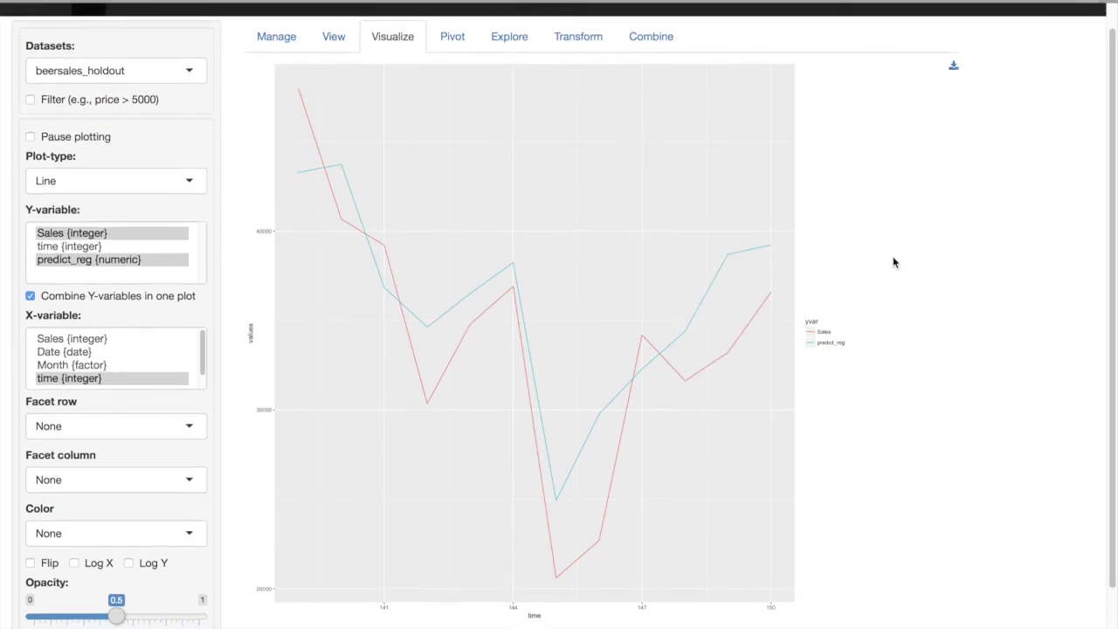
pyautogui.scroll(1, 884, 337)
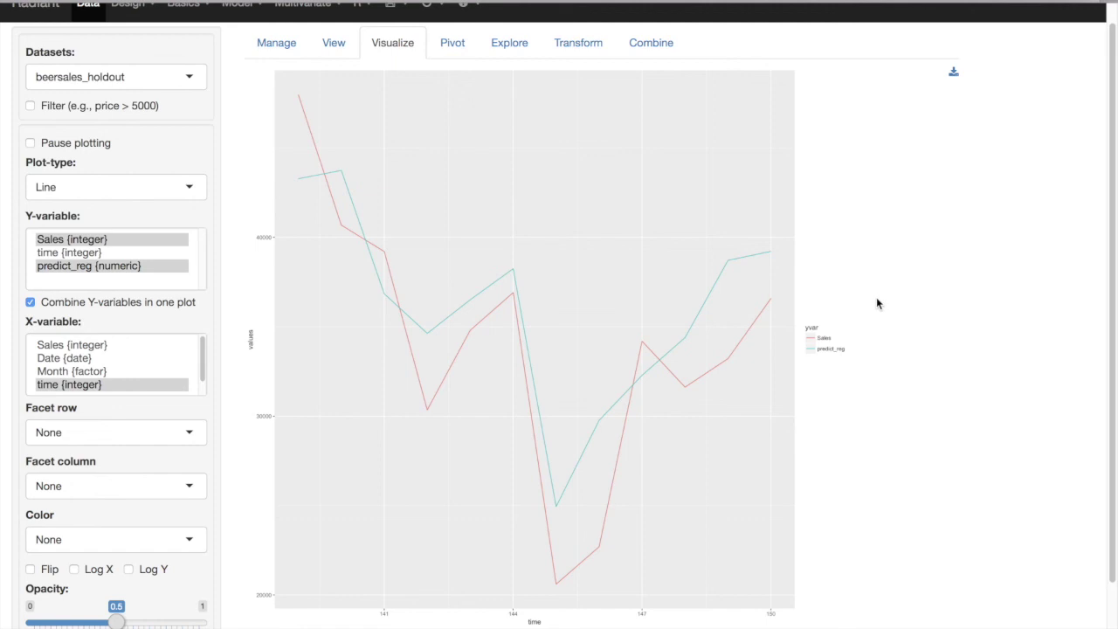
pyautogui.scroll(2, 888, 302)
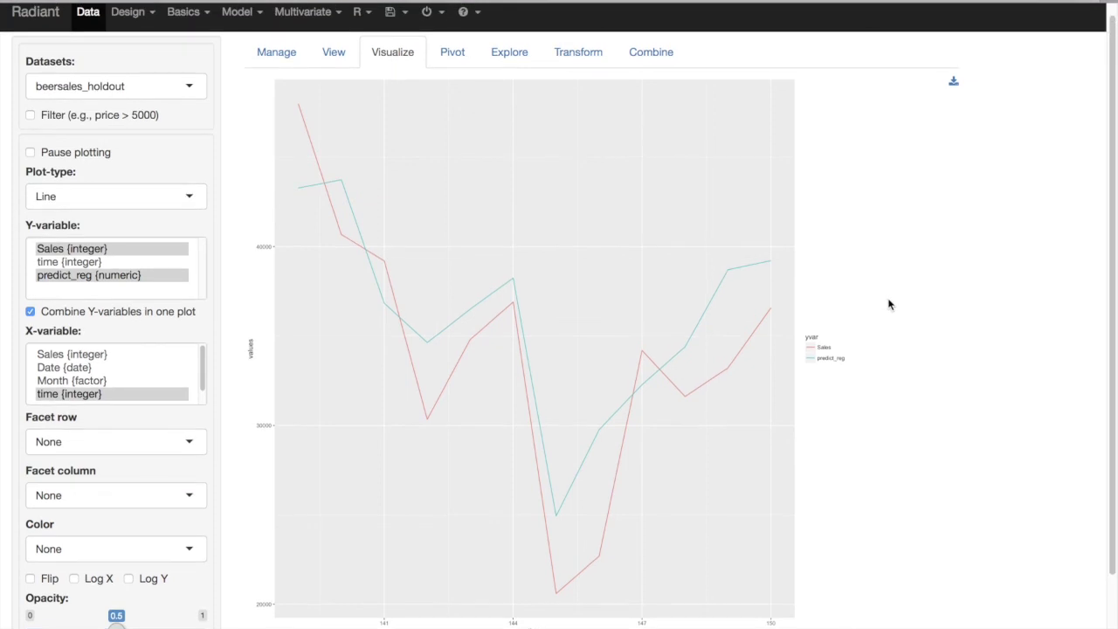
pyautogui.scroll(1, 890, 304)
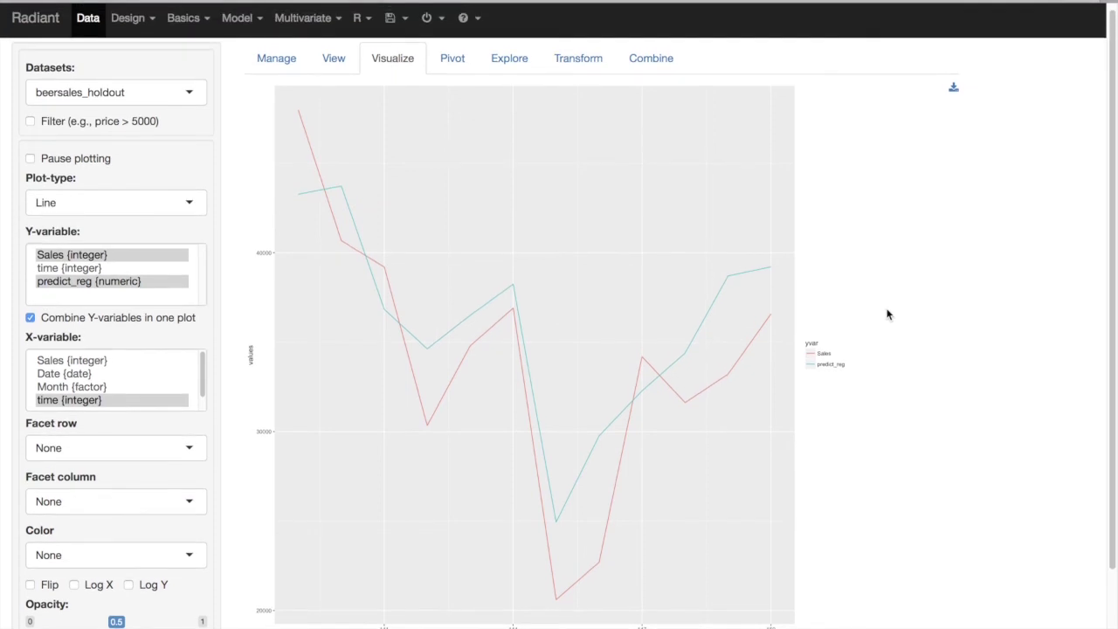